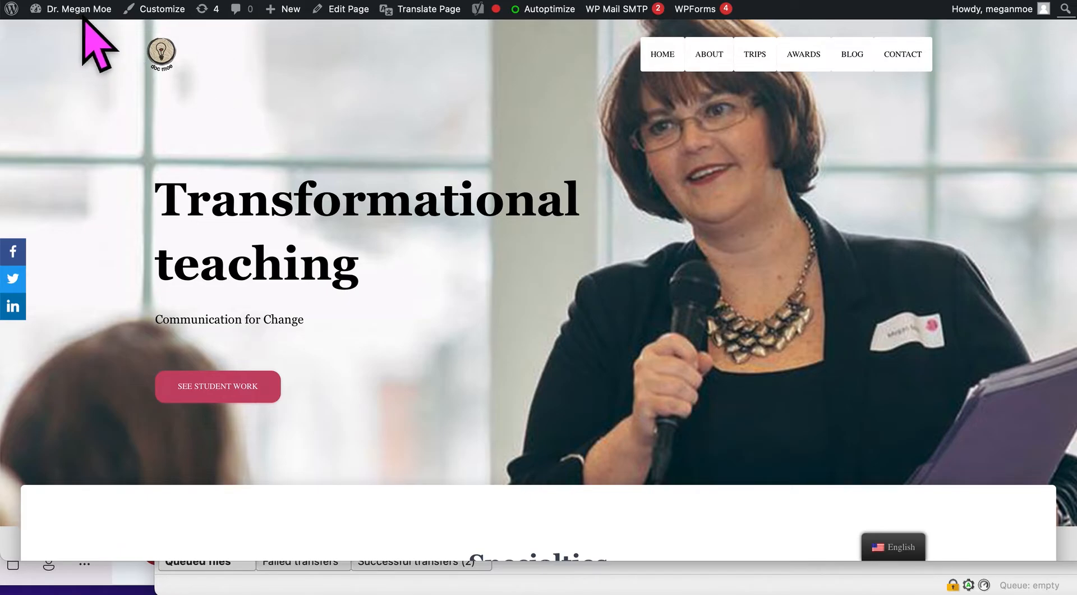
Step: Go to the WordPress admin Dashboard from the site-name menu in the live homepage's admin bar
mouse_move(108, 26)
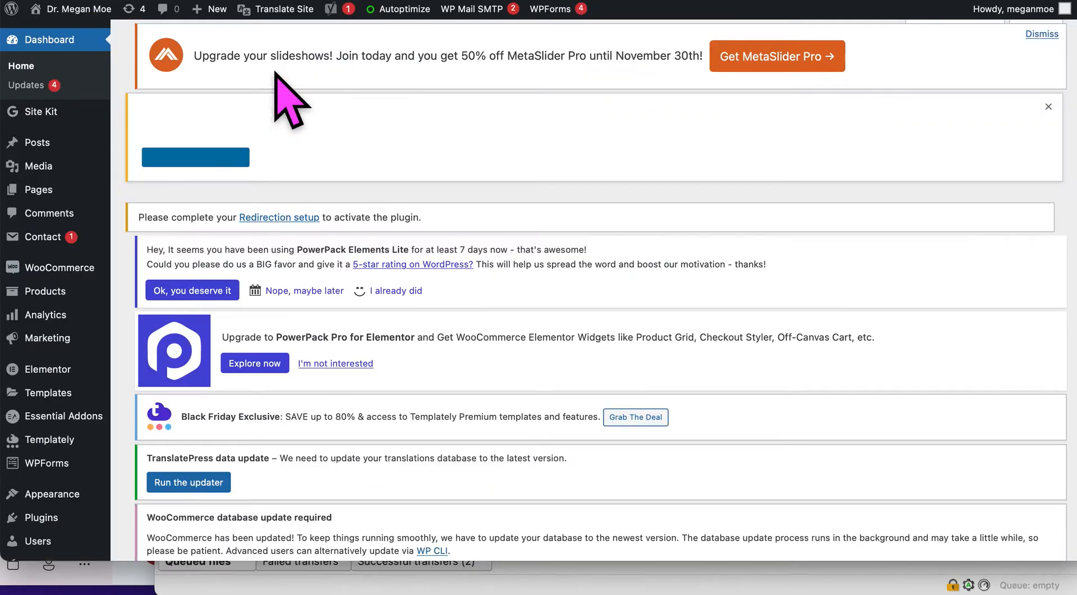
scroll(162, 153, down, 2)
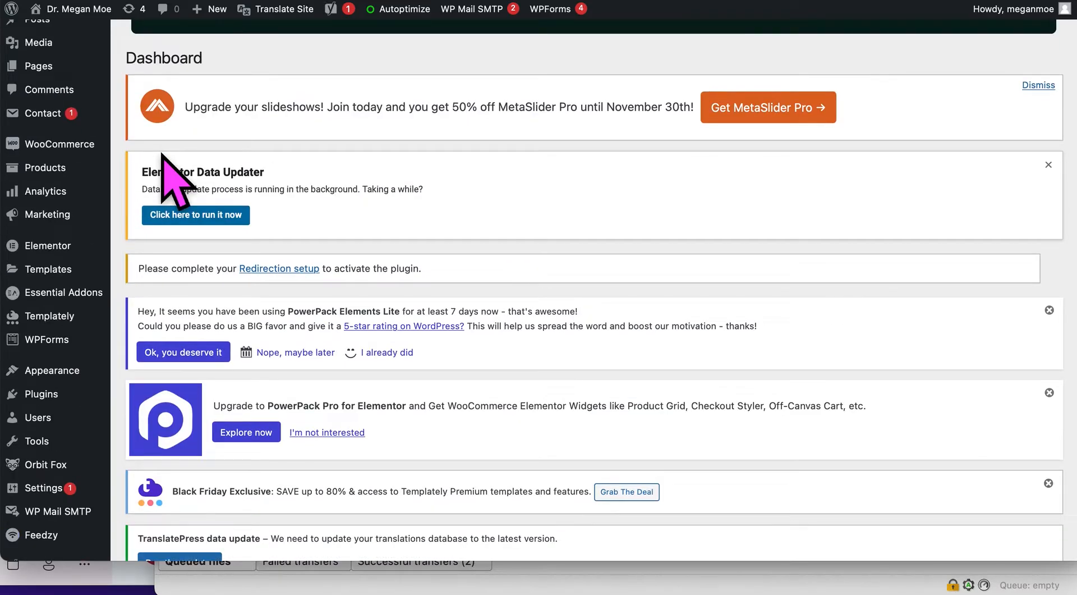
scroll(39, 269, down, 4)
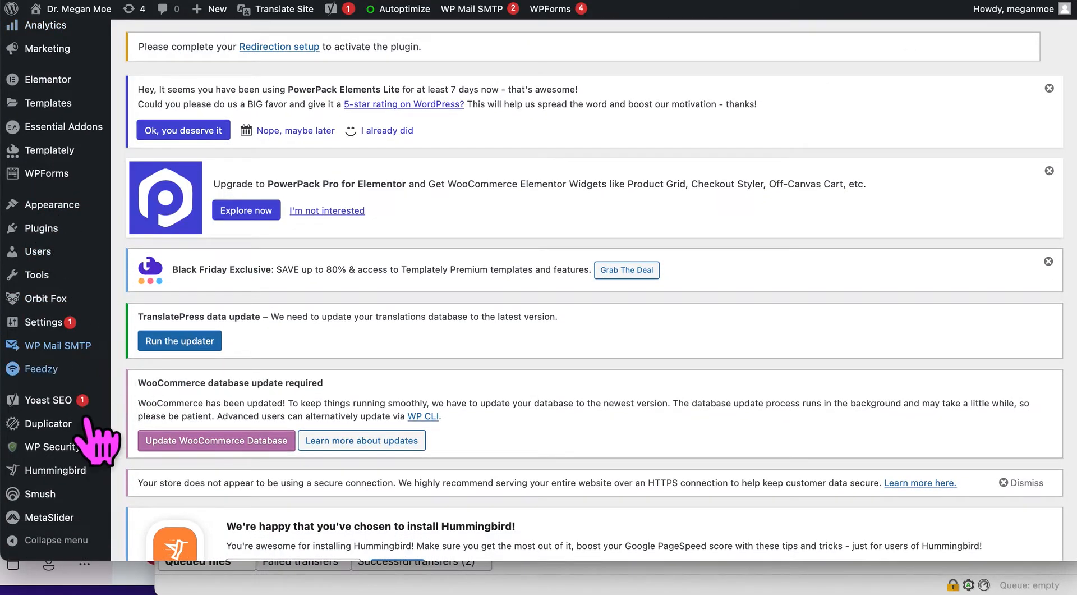
scroll(108, 57, up, 3)
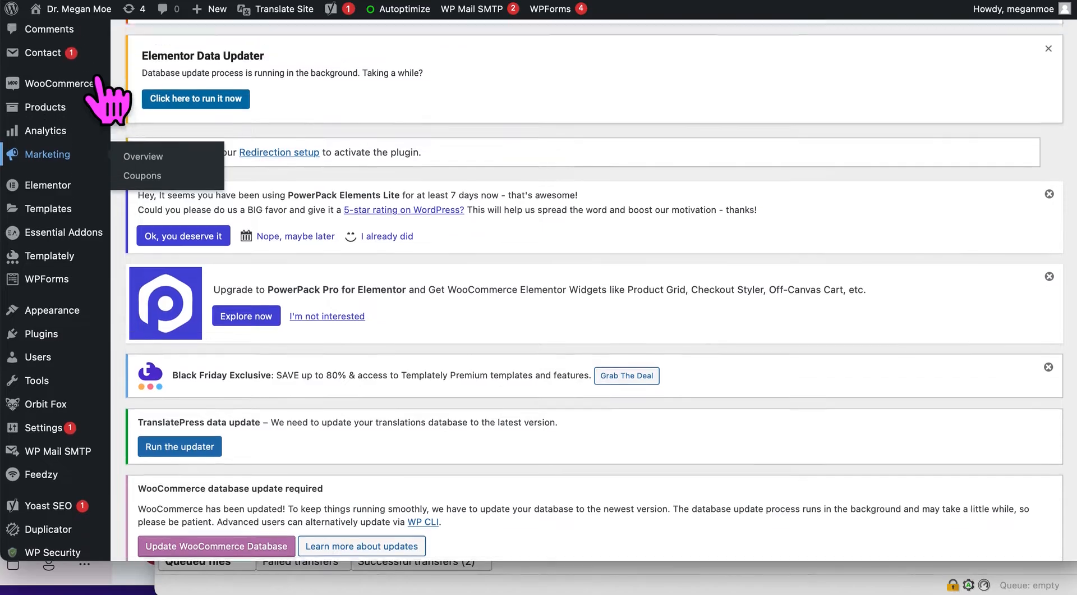
scroll(67, 457, down, 4)
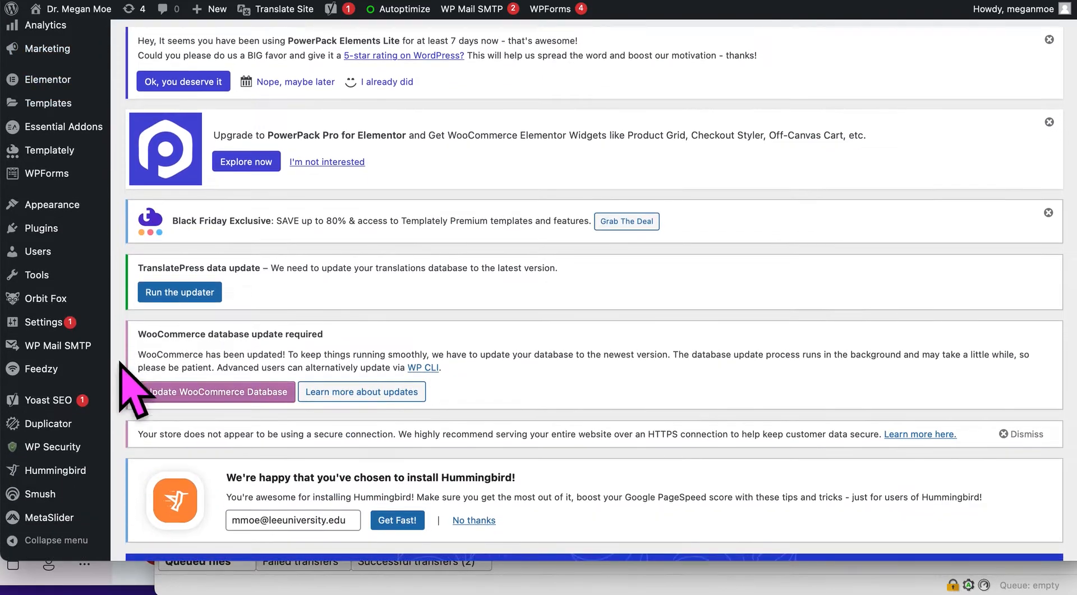
mouse_move(92, 419)
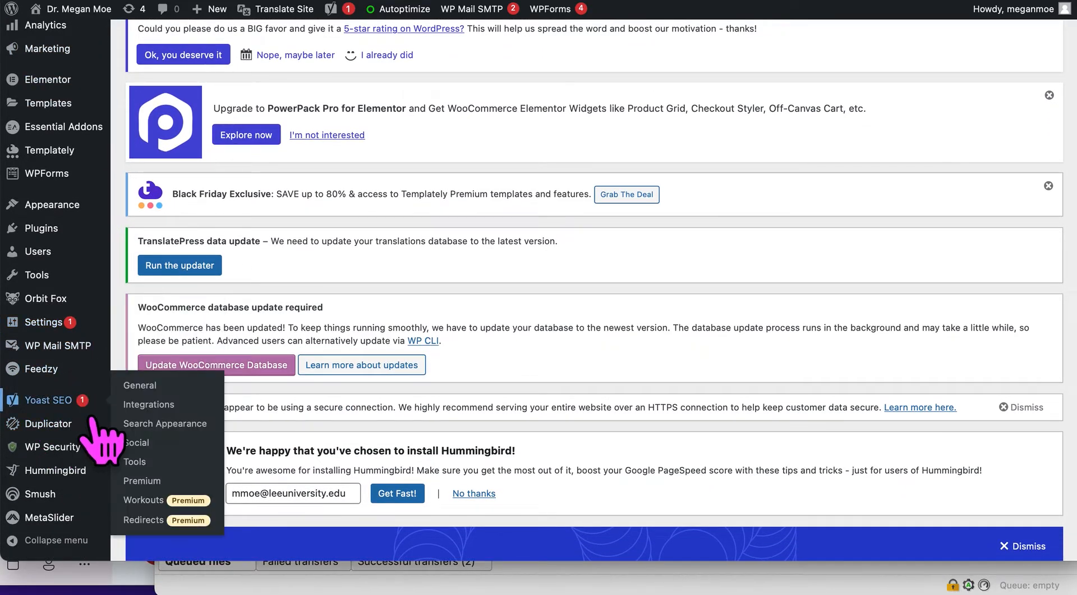
mouse_move(67, 232)
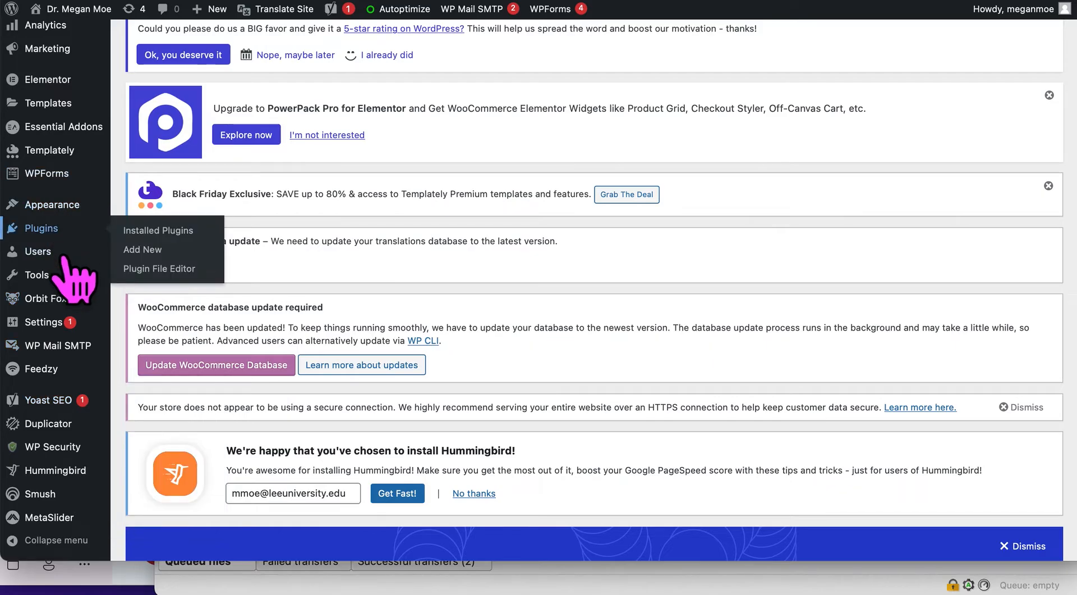
scroll(39, 247, down, 2)
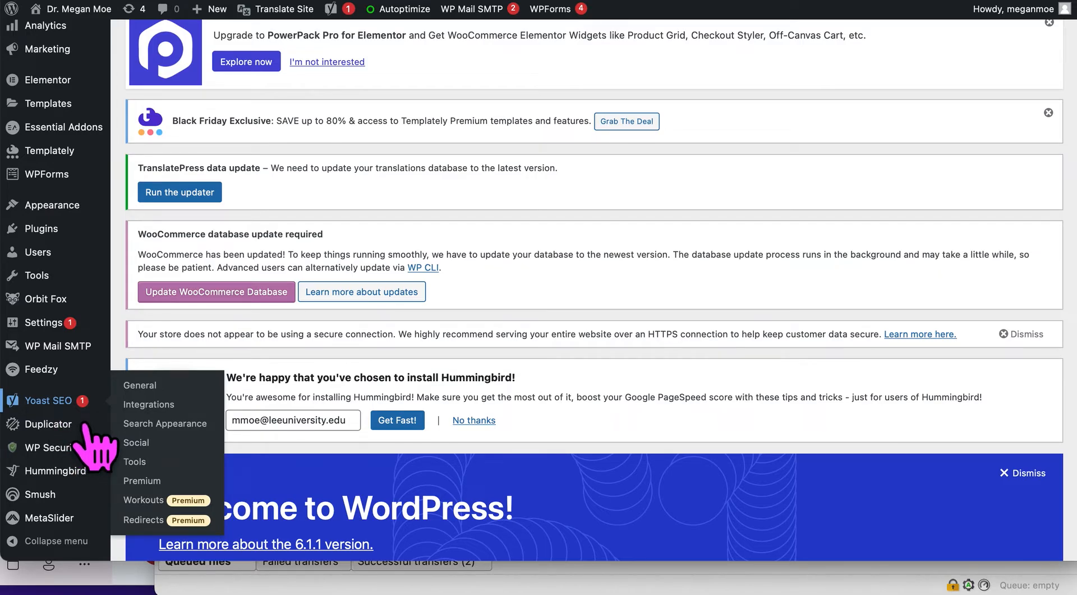
Step: Open Yoast SEO General settings and review its problems and notifications sections
click(65, 408)
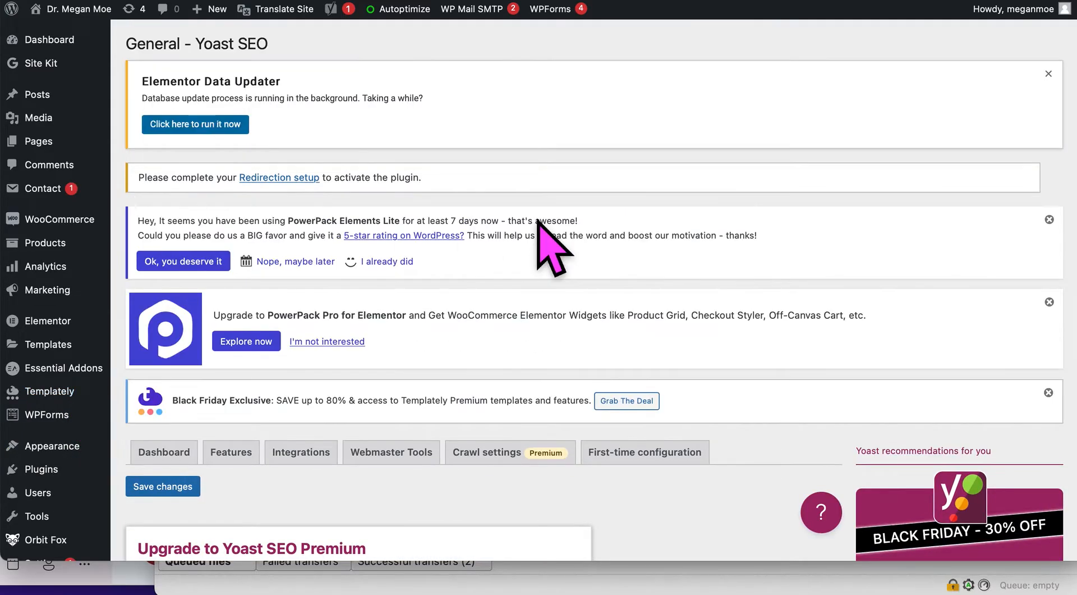
scroll(494, 331, down, 3)
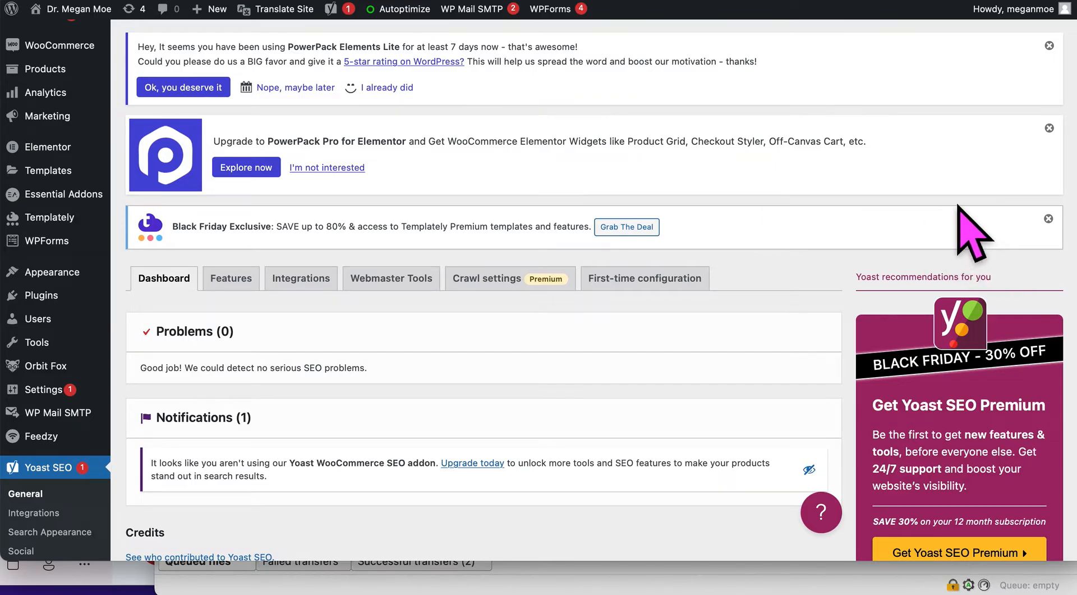
mouse_move(65, 13)
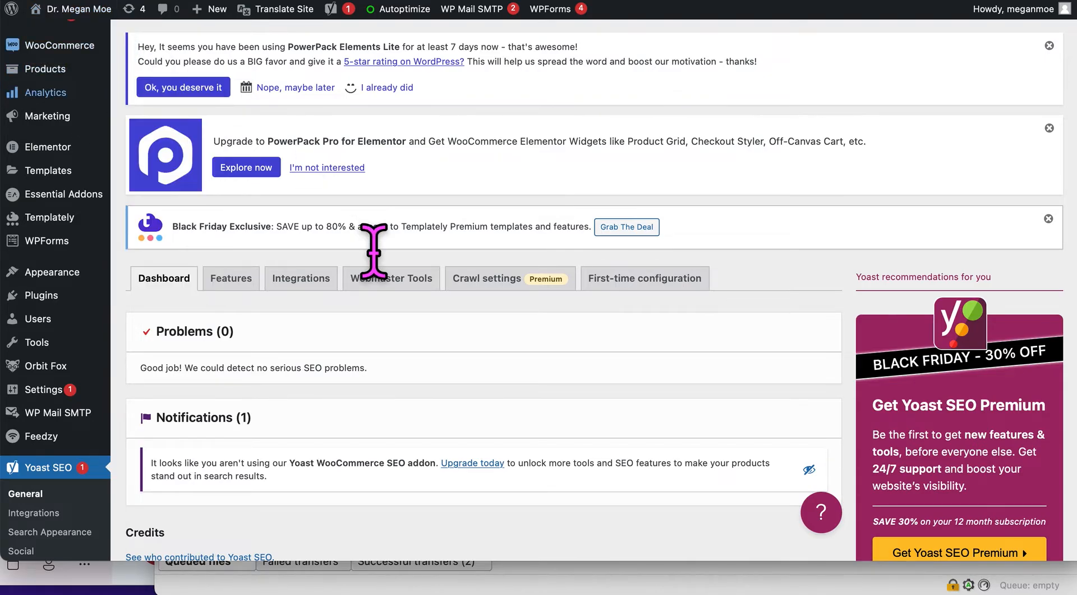
scroll(501, 165, up, 5)
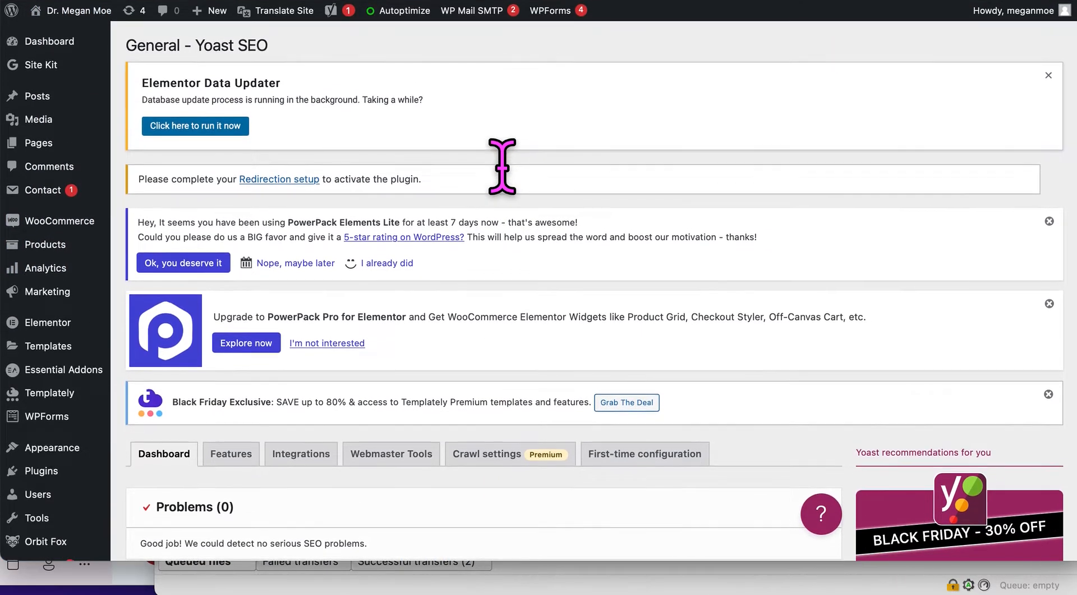
scroll(502, 165, down, 3)
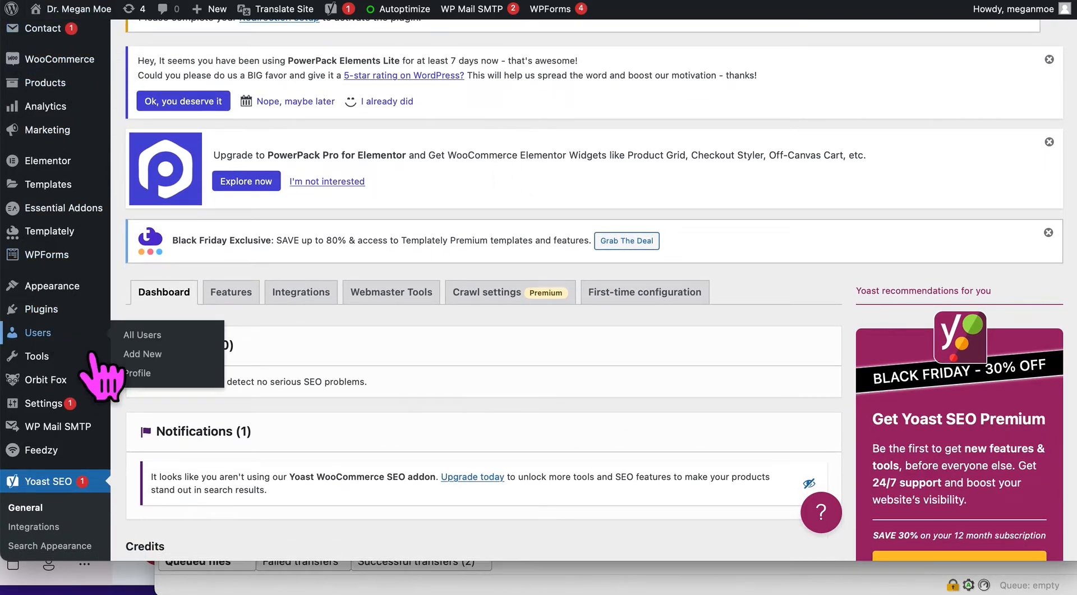
scroll(93, 356, down, 5)
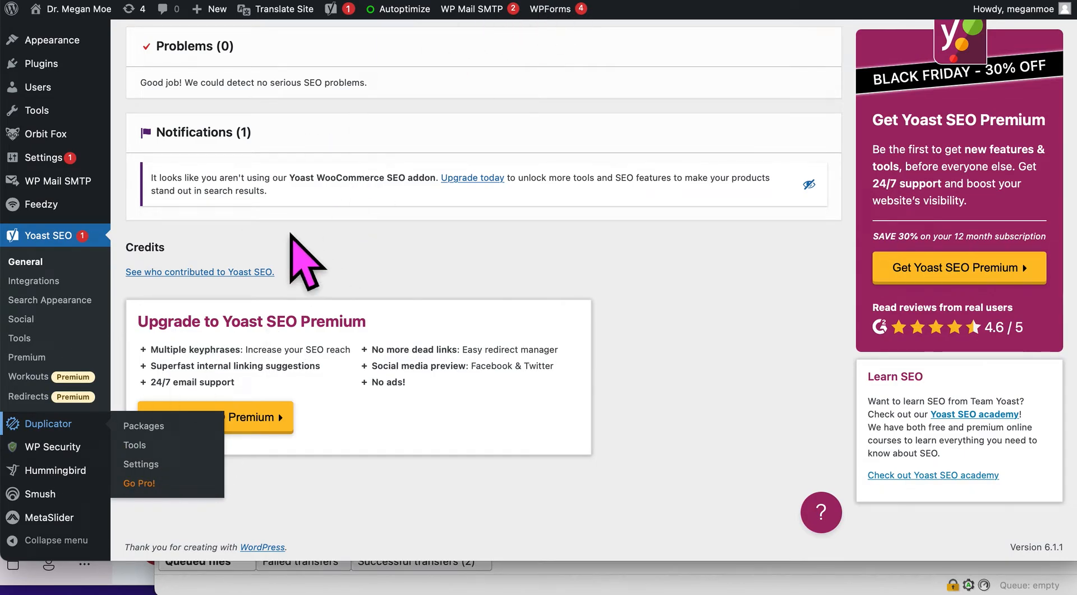
Step: View the 132.13MB drmeganmoebackup112122 package in Duplicator Packages, then switch to the FileZilla site
click(168, 426)
scroll(556, 241, down, 5)
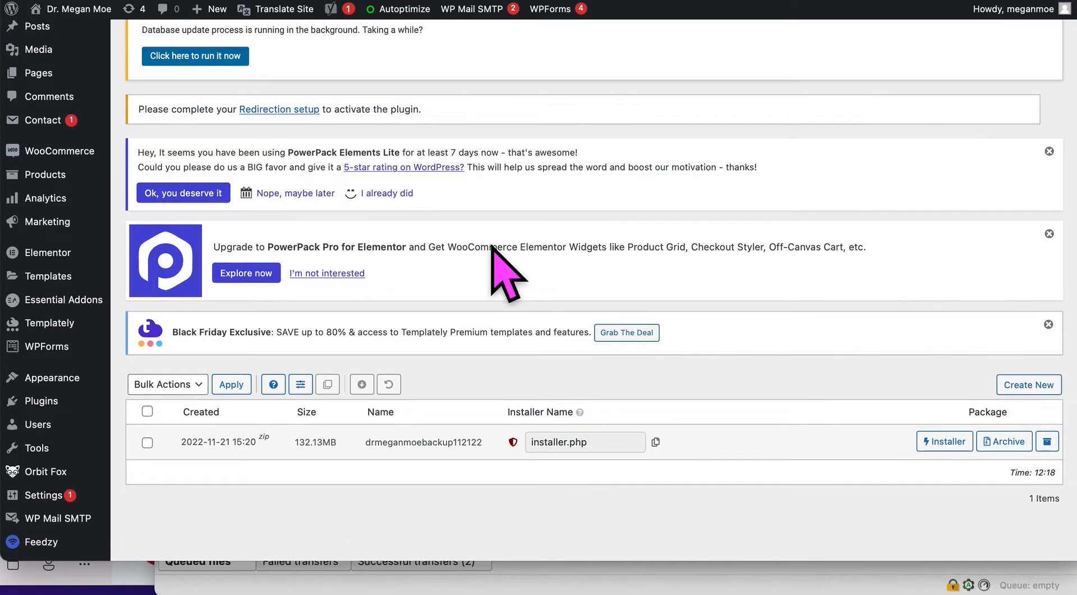
scroll(492, 249, down, 3)
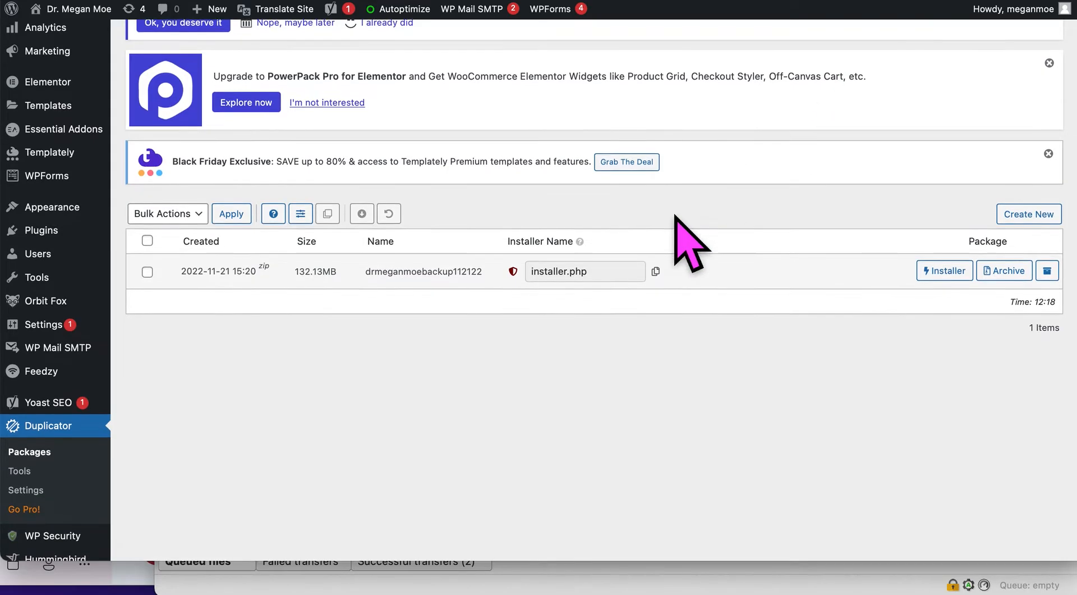
scroll(676, 219, down, 1)
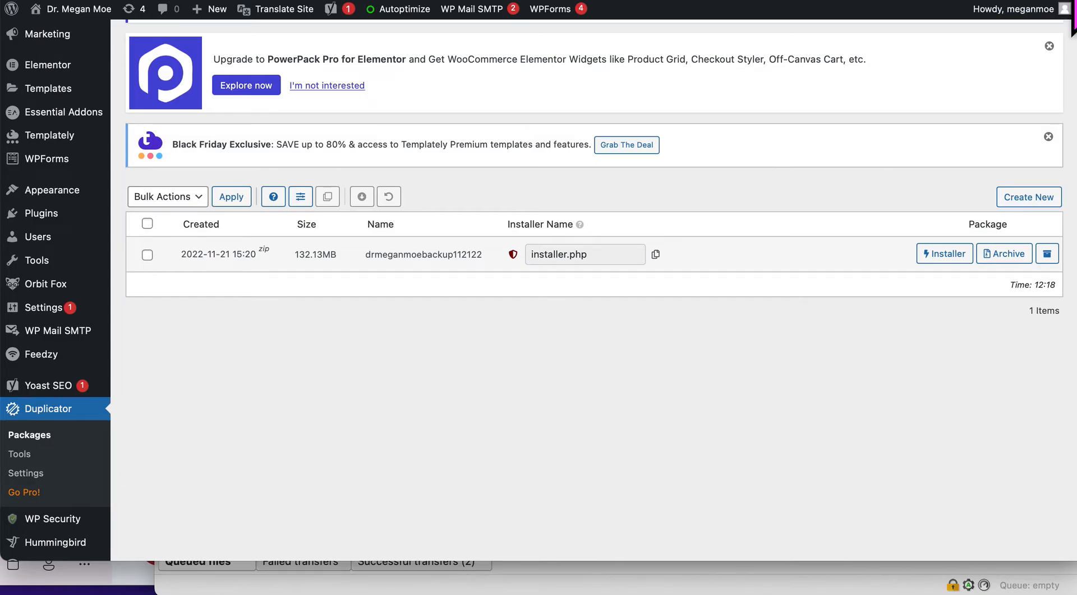
click(1070, 1)
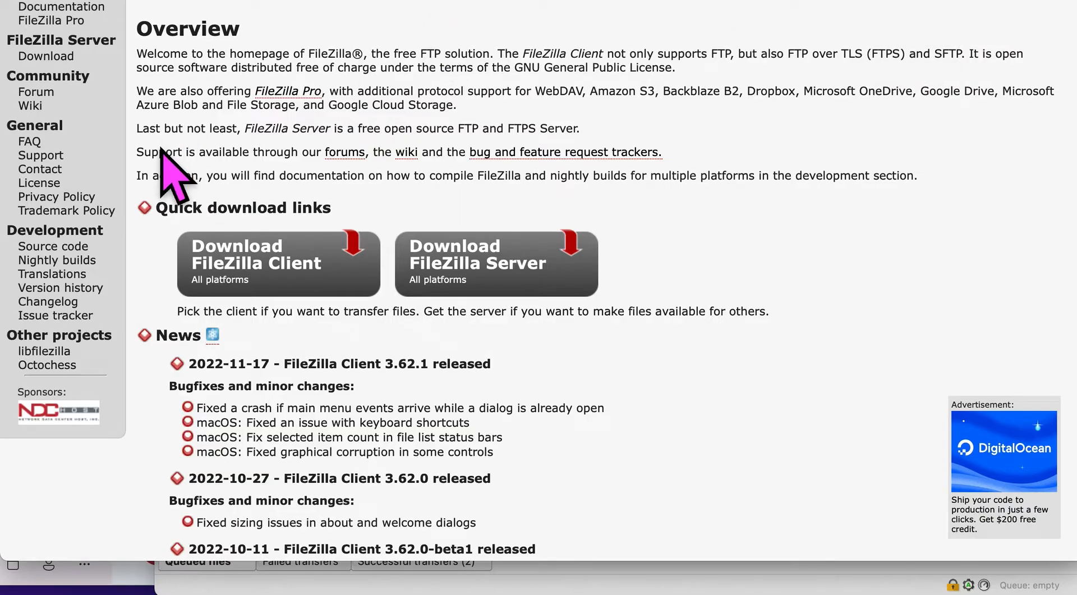
Step: Scroll through the FileZilla site's Download FileZilla Client links
scroll(163, 150, up, 5)
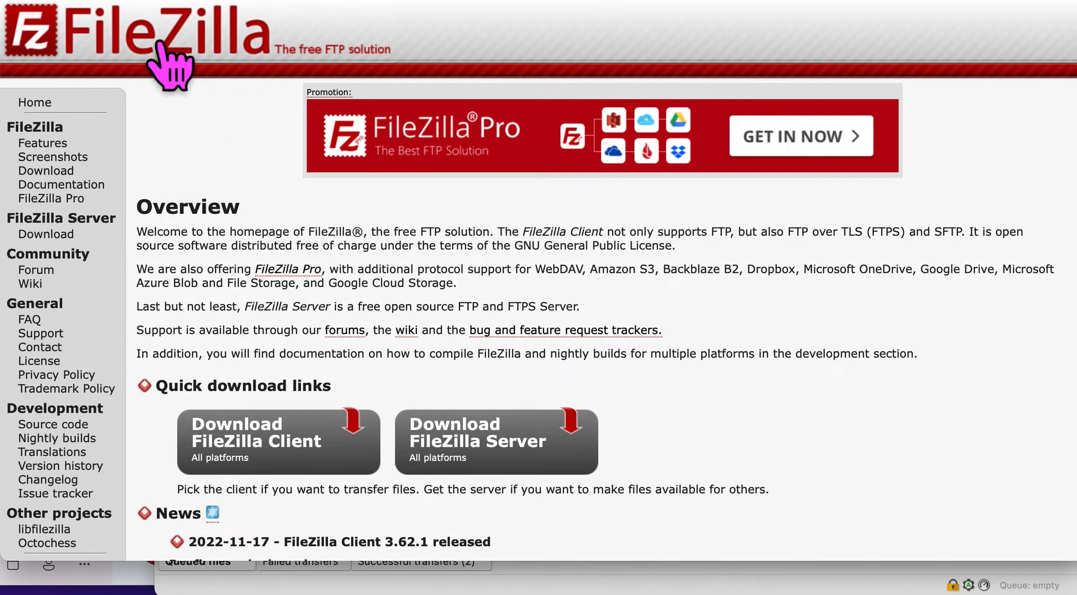
scroll(449, 461, down, 3)
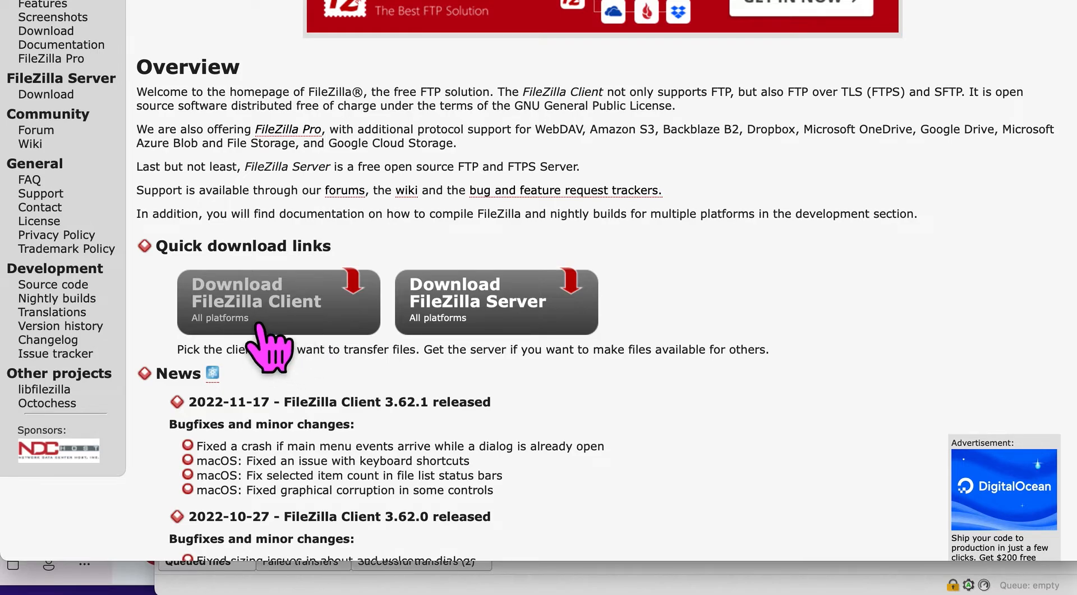
scroll(259, 326, down, 1)
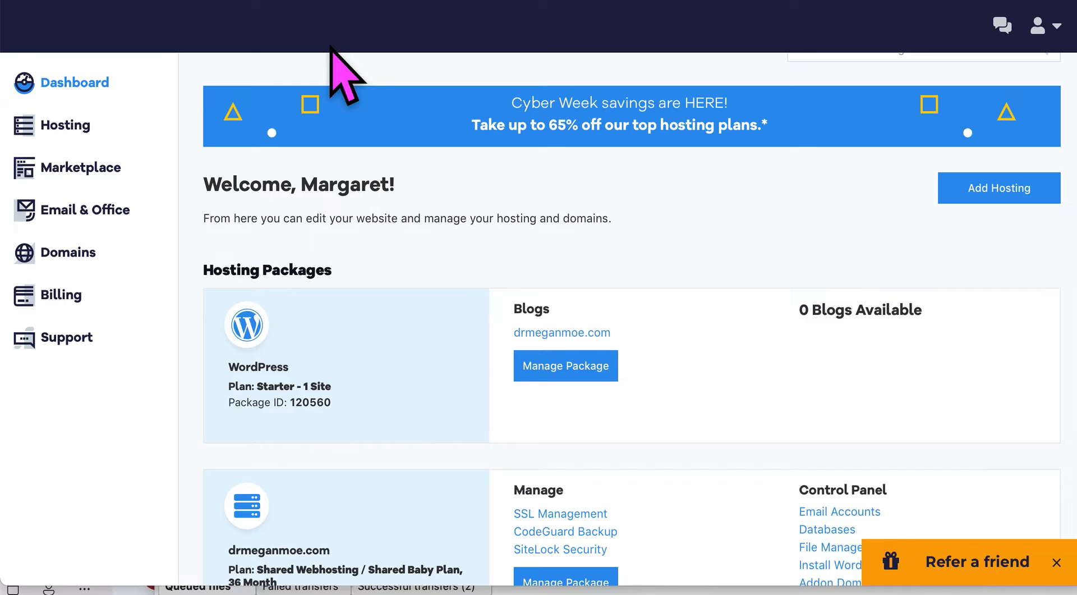
scroll(137, 154, down, 1)
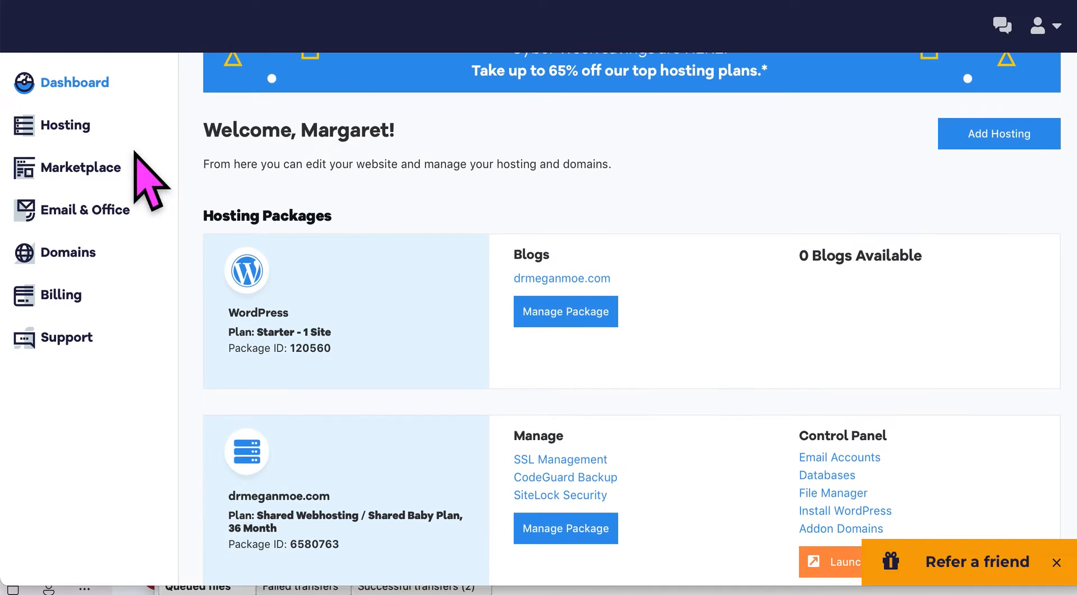
scroll(134, 151, up, 2)
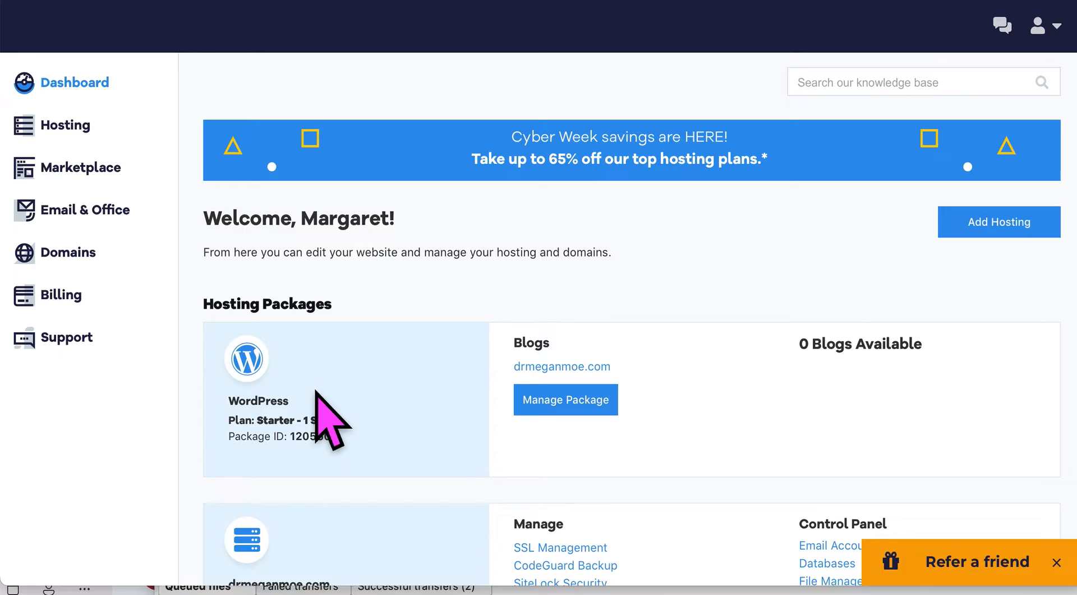
scroll(315, 391, down, 1)
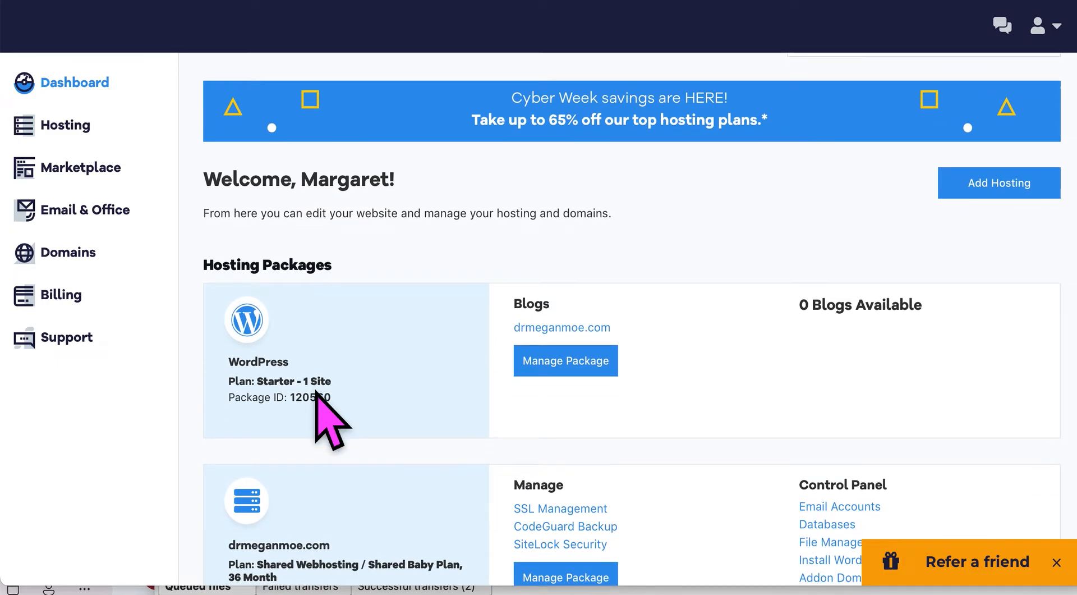
scroll(316, 393, up, 1)
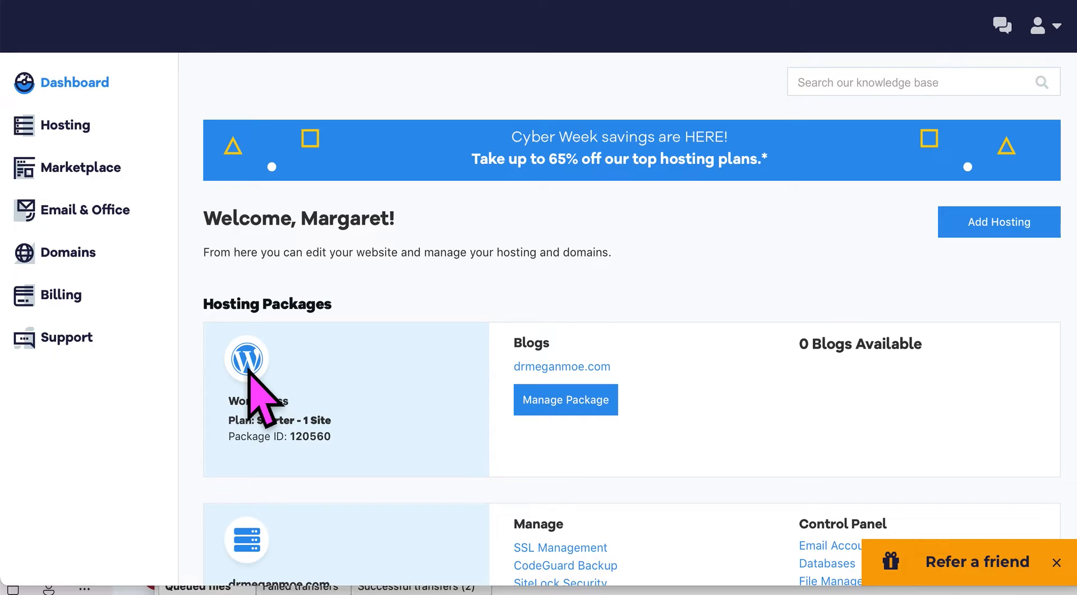
scroll(260, 385, down, 5)
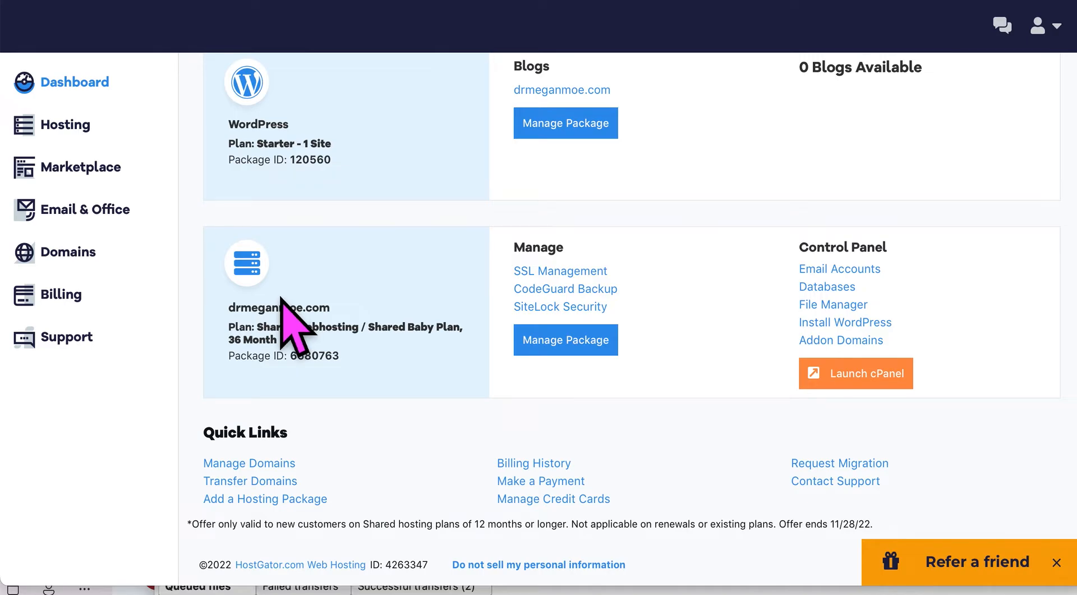
scroll(284, 299, up, 2)
scroll(281, 298, down, 2)
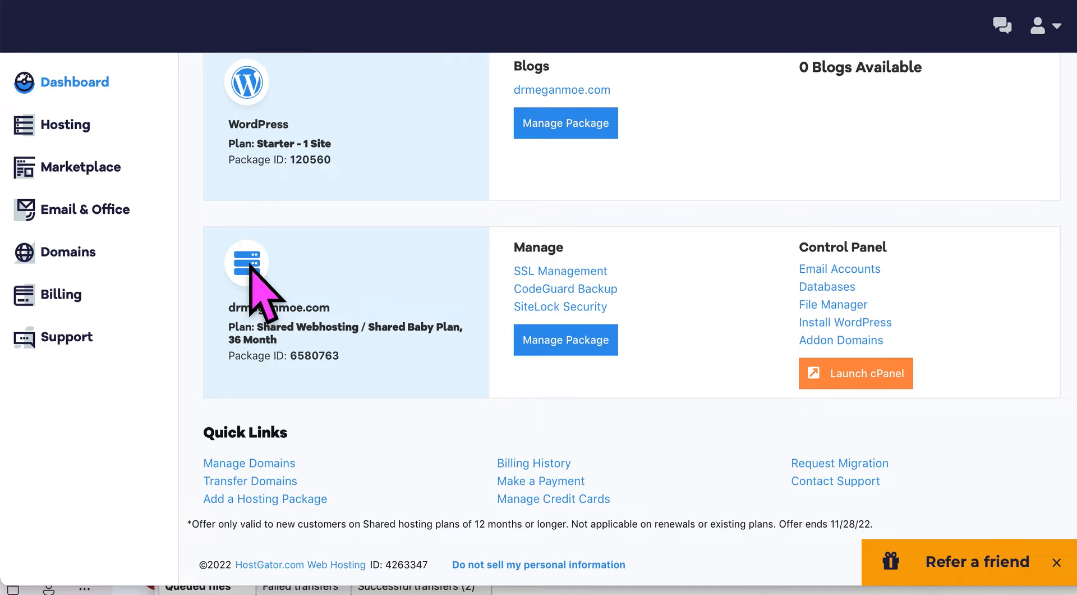
scroll(249, 264, up, 5)
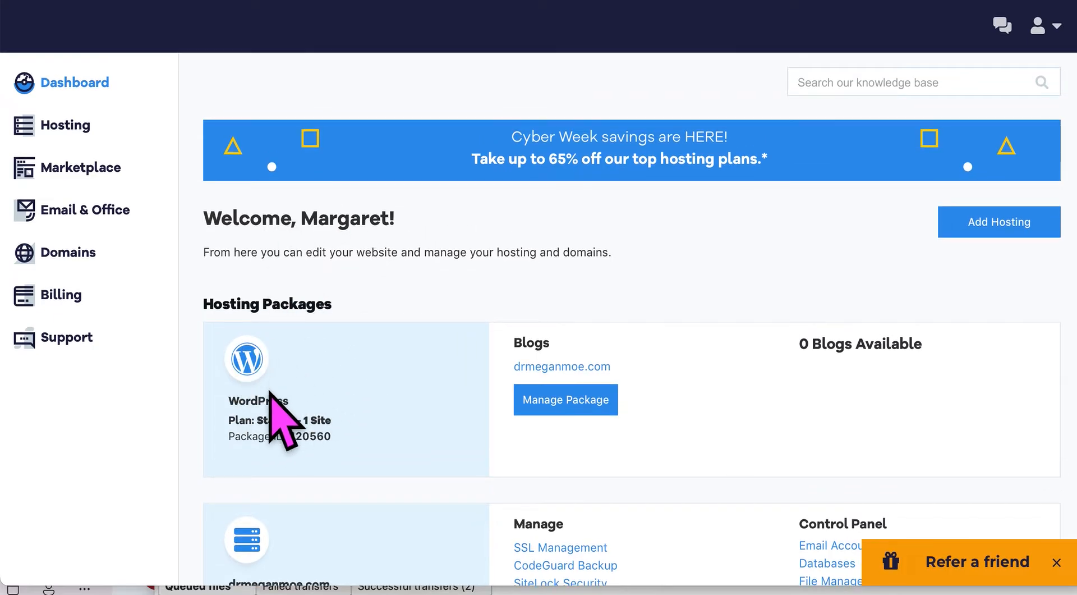
Step: Find the drmeganmoe.com package on the HostGator dashboard and launch its cPanel
scroll(280, 375, down, 3)
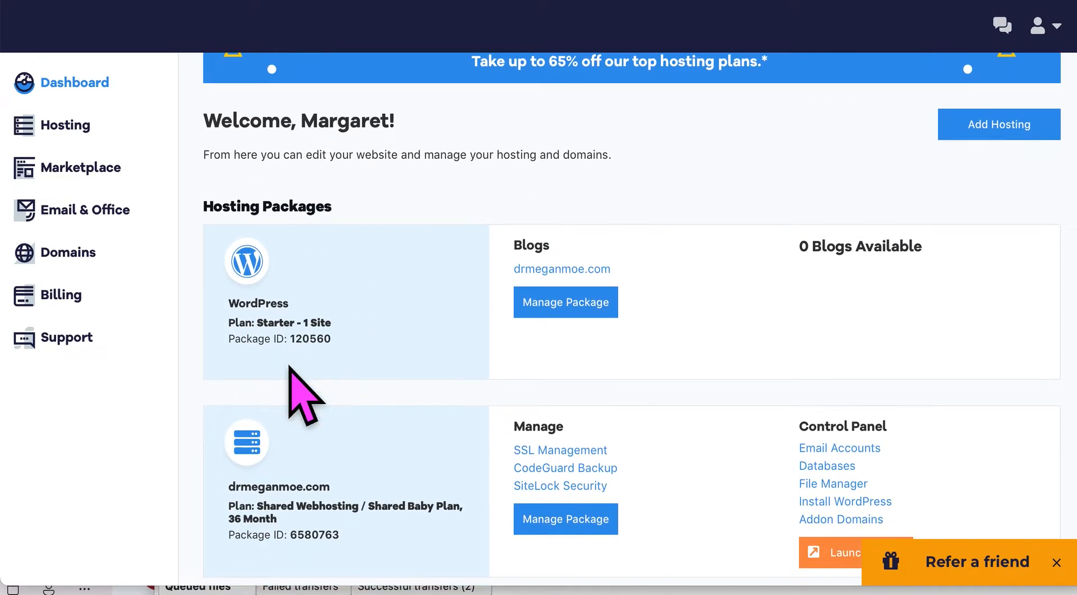
scroll(297, 381, down, 5)
scroll(308, 331, up, 5)
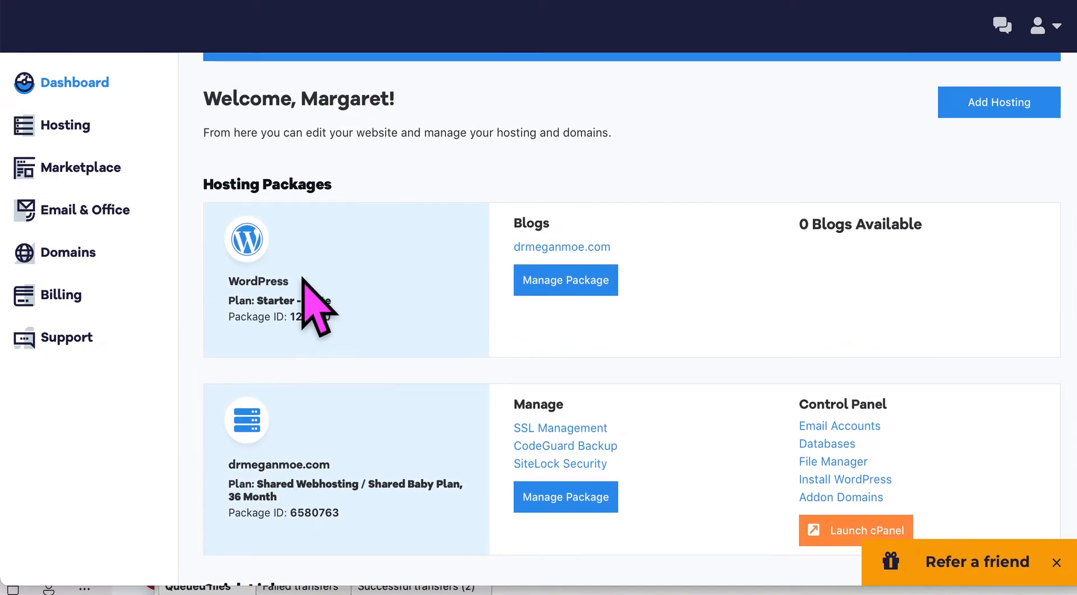
scroll(297, 283, down, 1)
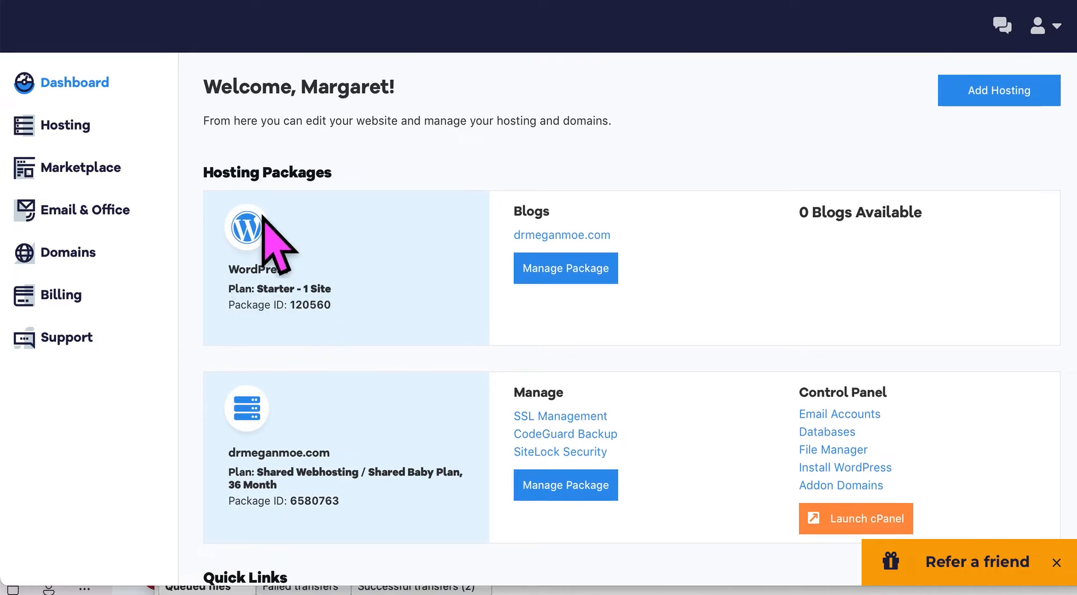
scroll(275, 253, up, 1)
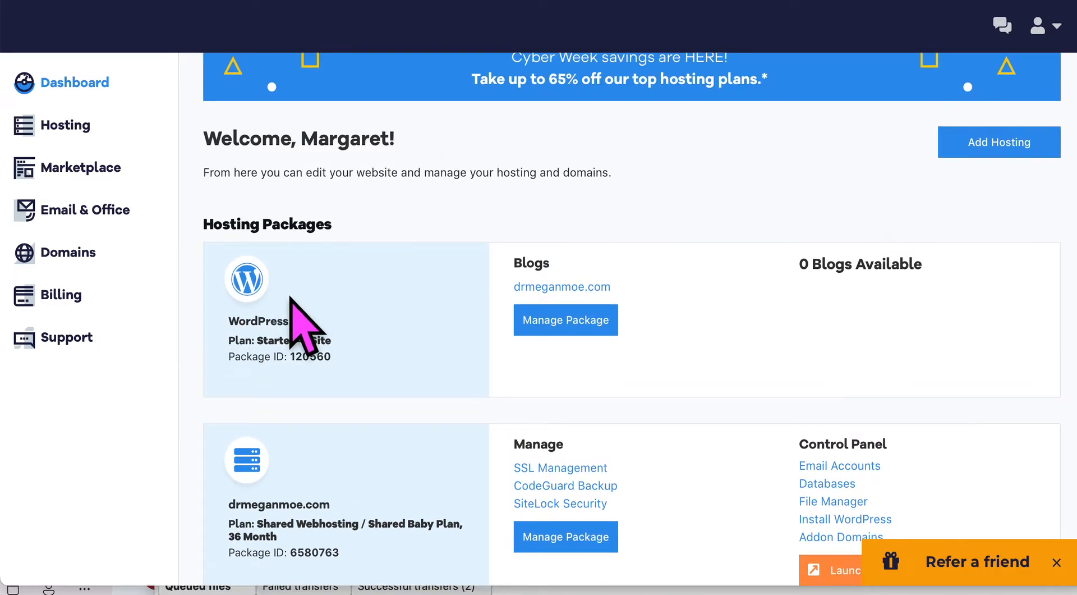
scroll(290, 292, down, 3)
scroll(295, 287, down, 1)
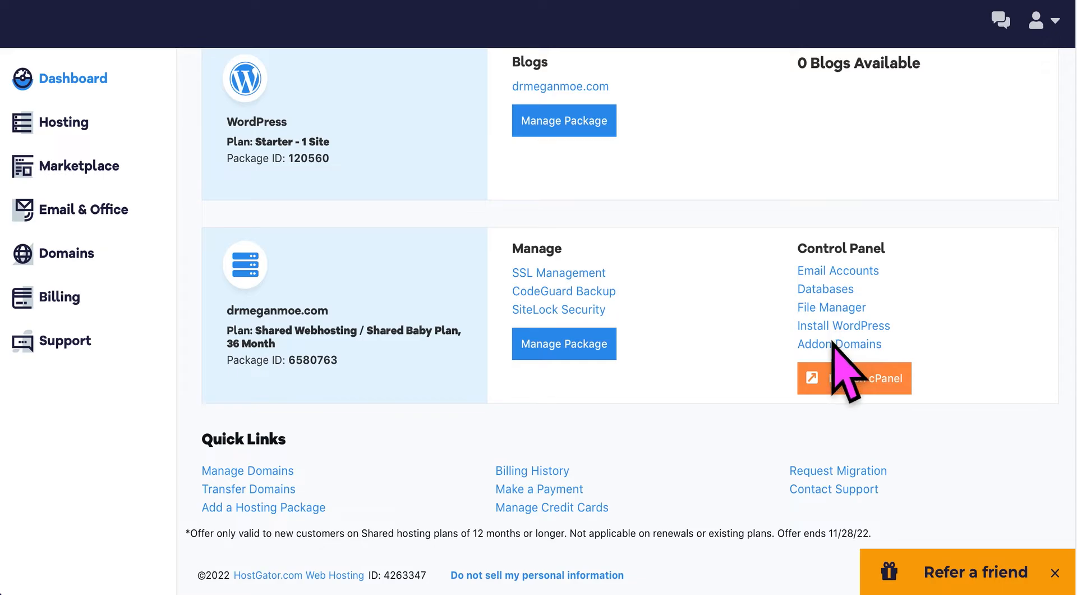
click(856, 380)
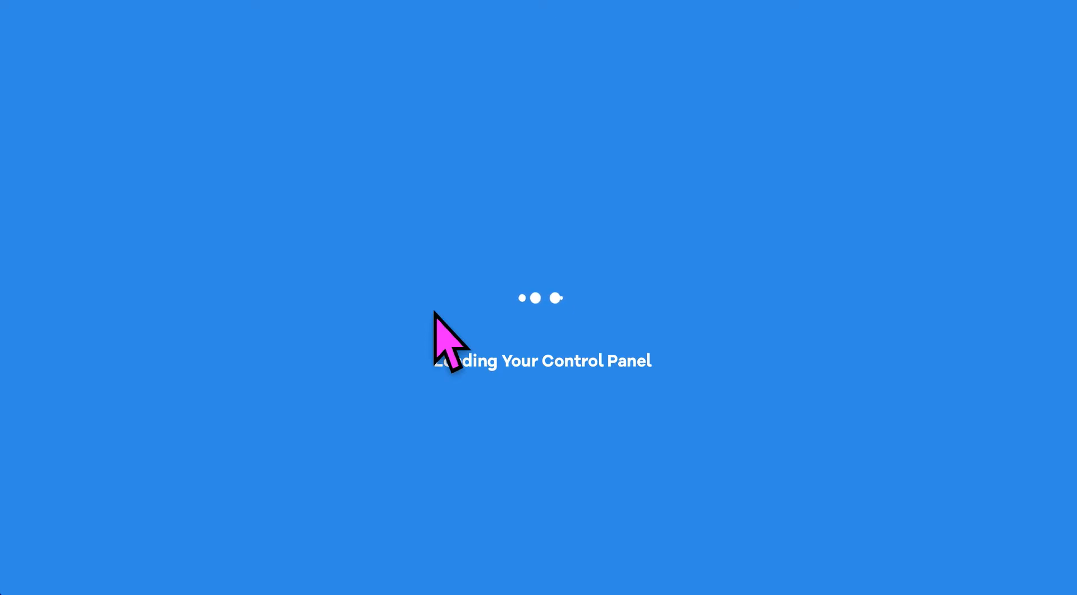
Step: Scroll down through the cPanel tools list
scroll(436, 312, down, 3)
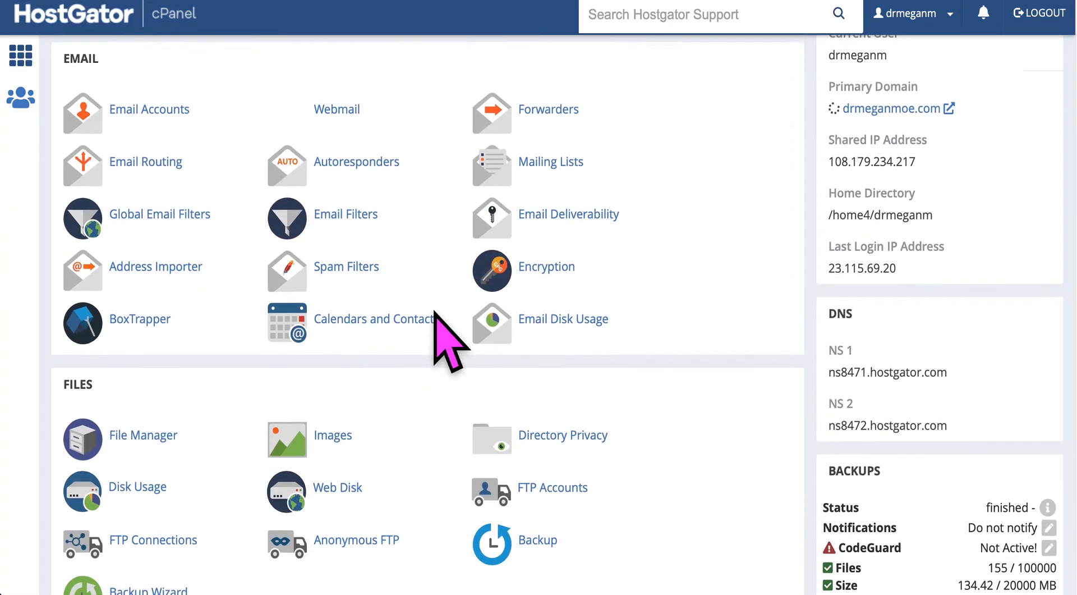
scroll(435, 312, down, 13)
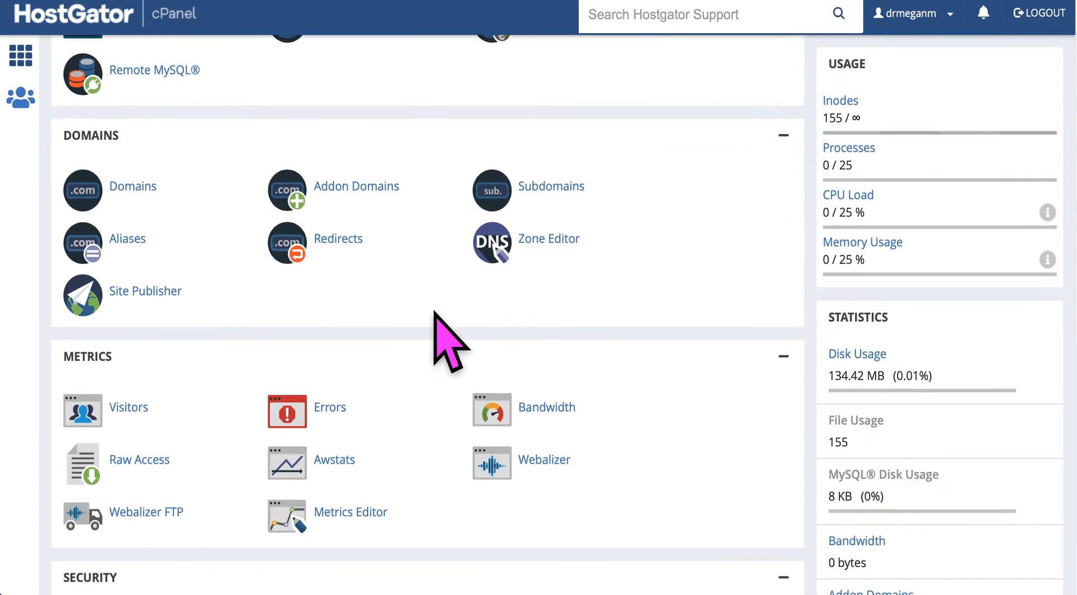
scroll(435, 312, down, 14)
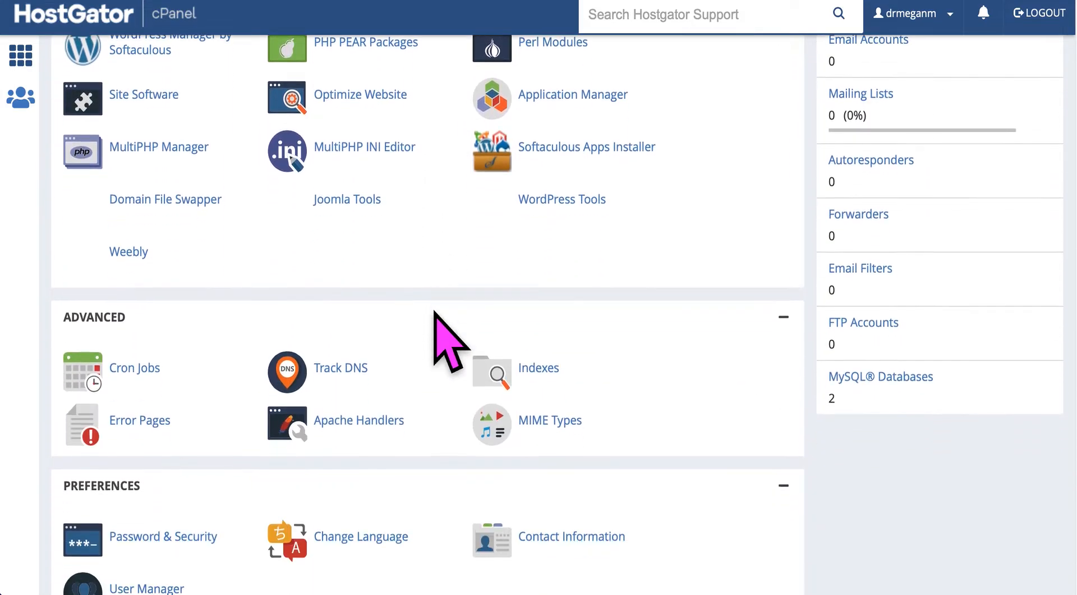
scroll(435, 312, down, 6)
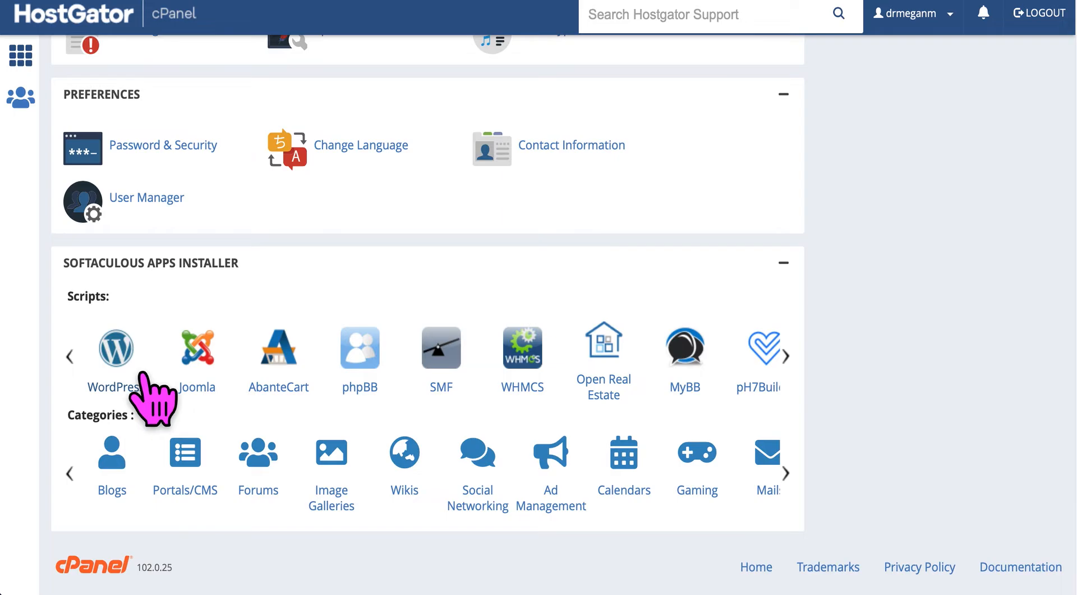
Step: Return to the portal dashboard and launch cPanel for drmeganmoe.com again
click(172, 10)
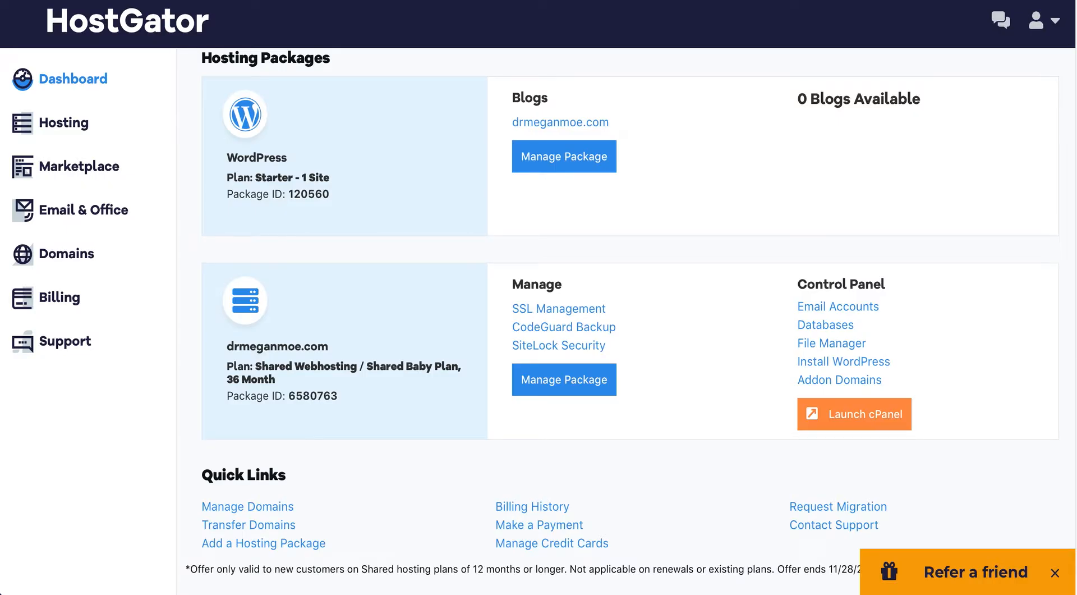
scroll(731, 592, down, 1)
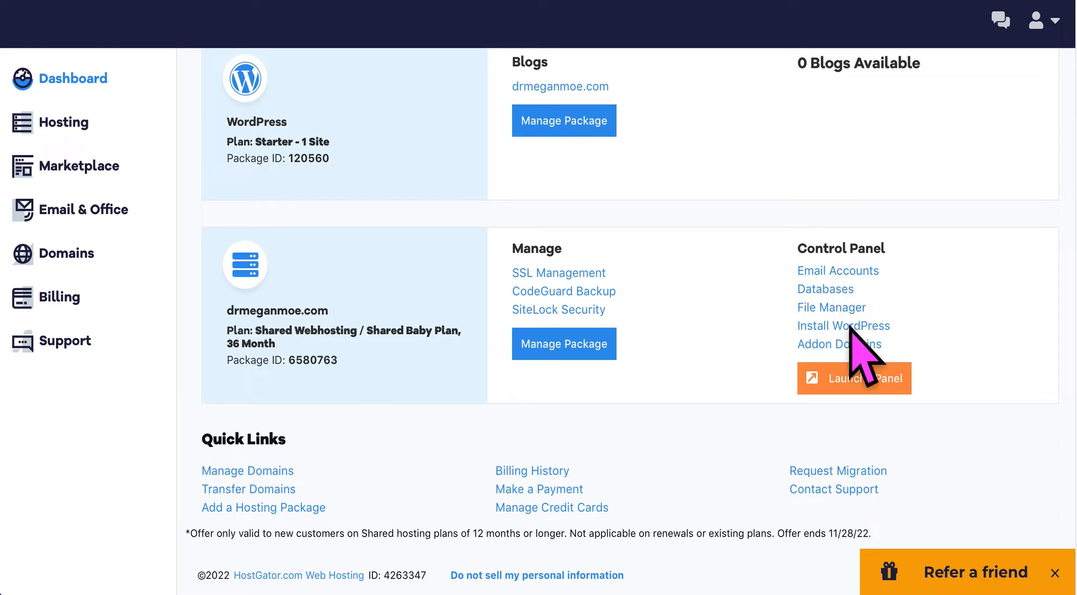
click(861, 380)
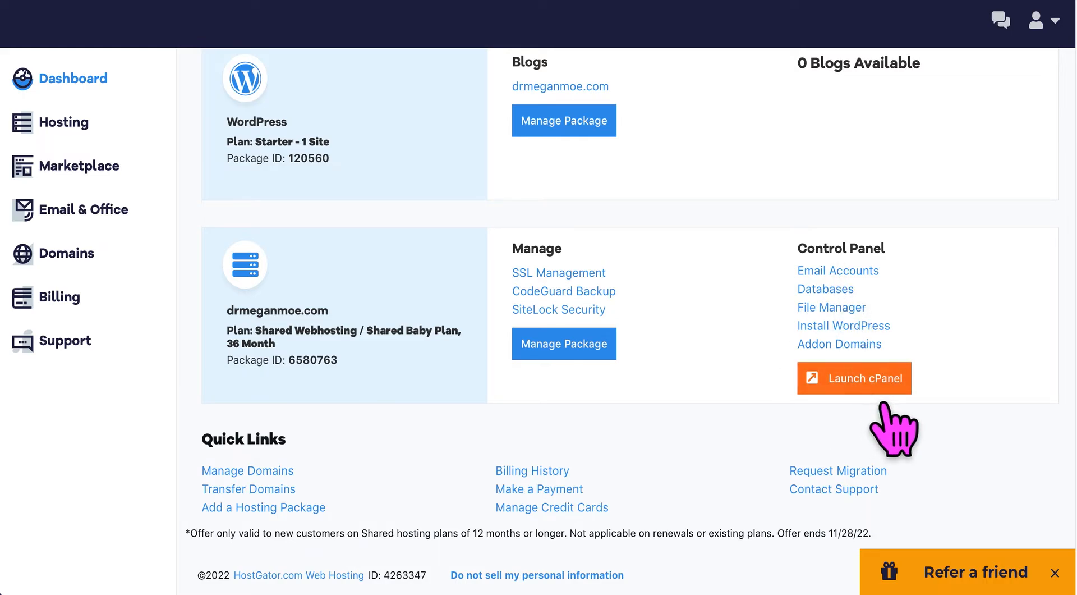
Step: Open cPanel and scroll to the Databases section with phpMyAdmin and MySQL Databases
click(864, 379)
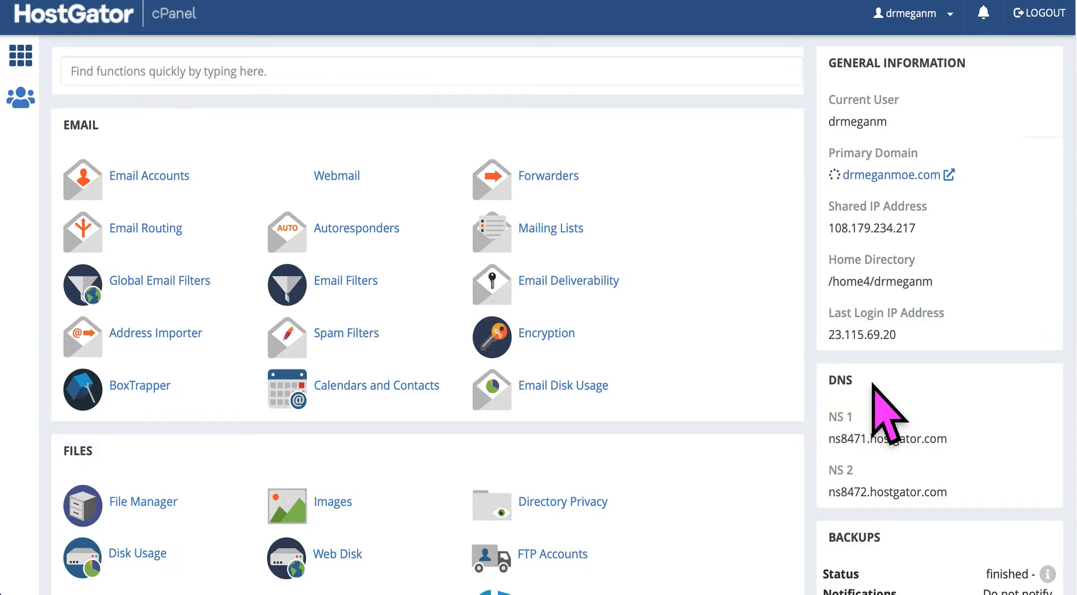
scroll(720, 365, down, 4)
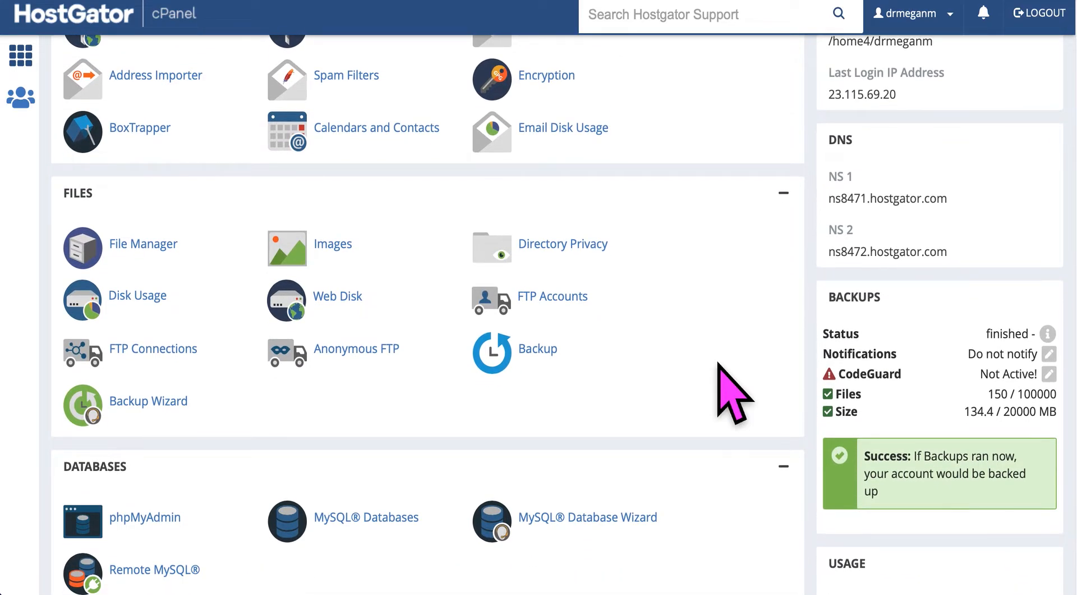
scroll(729, 393, down, 1)
scroll(720, 364, down, 1)
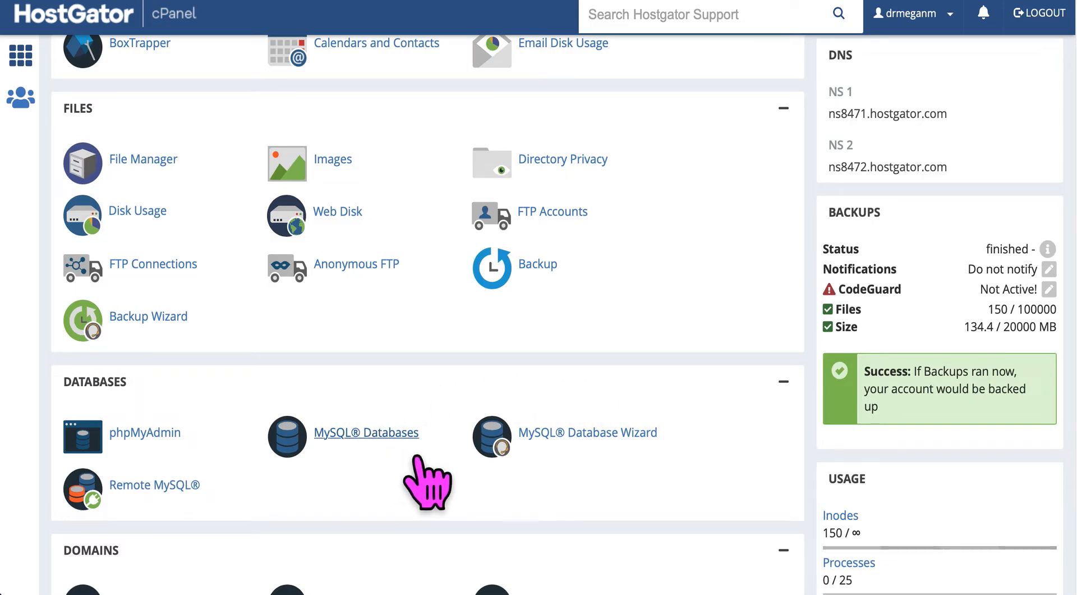
Step: Create the MySQL database drmeganmoetest, which becomes drmeganm_drmeganmoetest
click(397, 440)
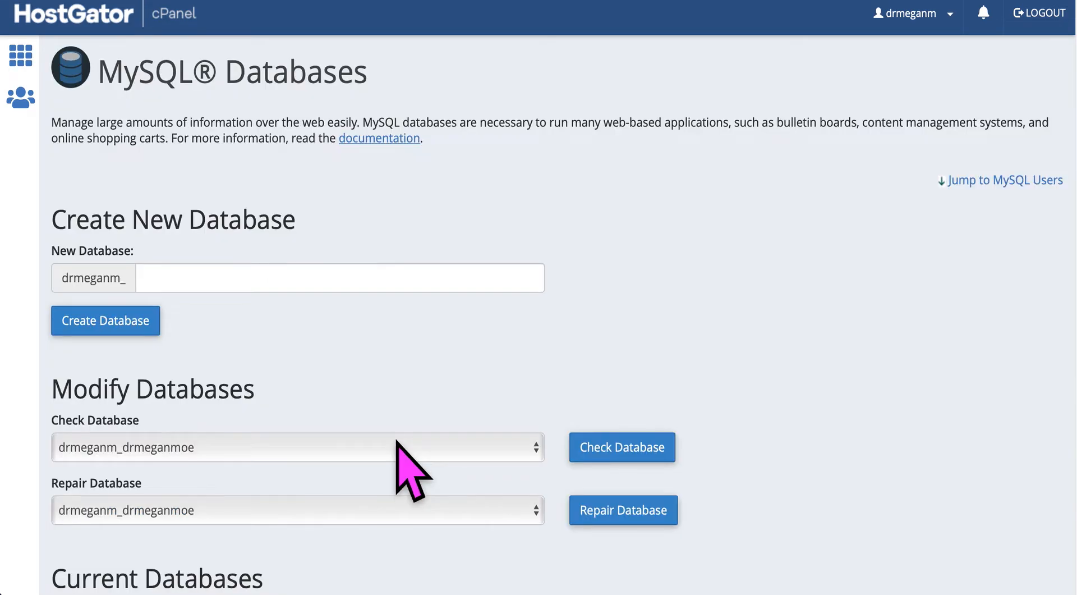
click(169, 277)
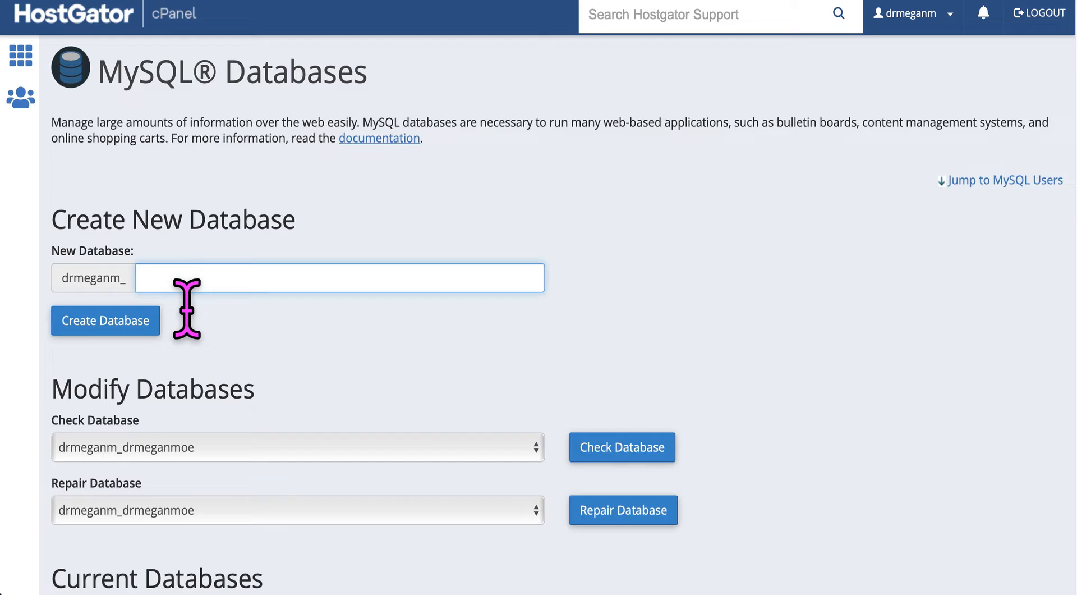
text(degan)
key(BackSpace)
key(BackSpace)
key(BackSpace)
key(BackSpace)
key(BackSpace)
text(megan)
key(BackSpace)
key(BackSpace)
key(BackSpace)
key(BackSpace)
key(BackSpace)
text(drmeganmoetest)
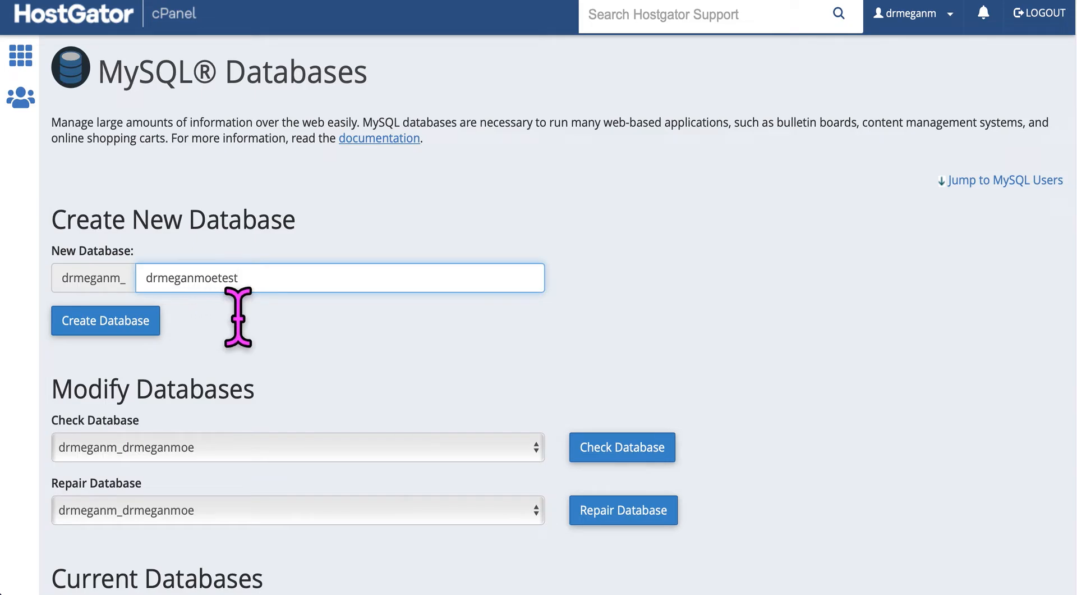
click(96, 328)
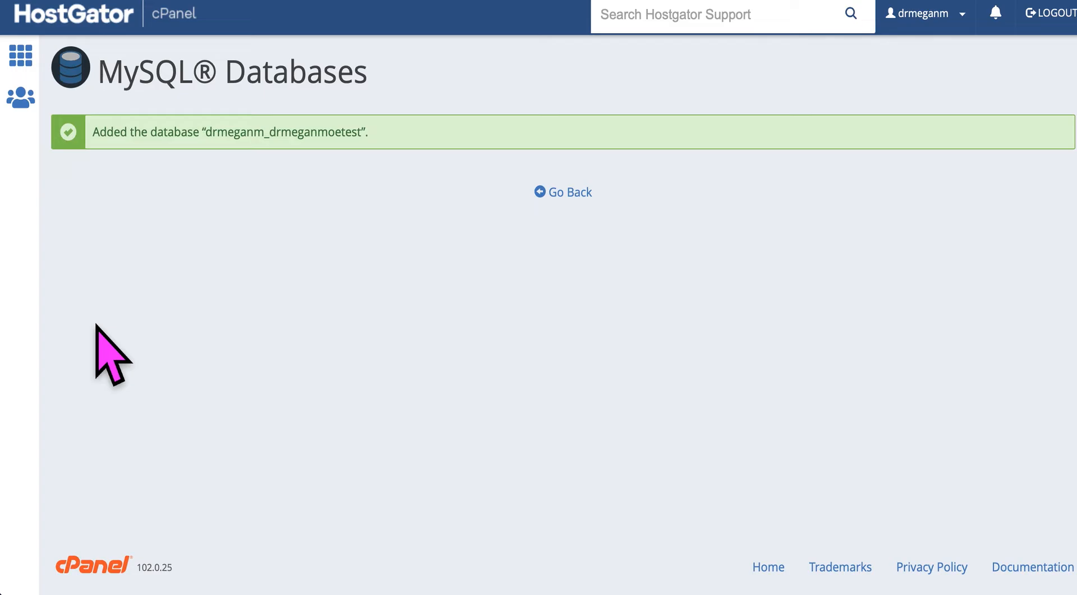
Step: Return to MySQL Databases and enter 'megan' as the new user's username
click(577, 193)
scroll(422, 311, down, 2)
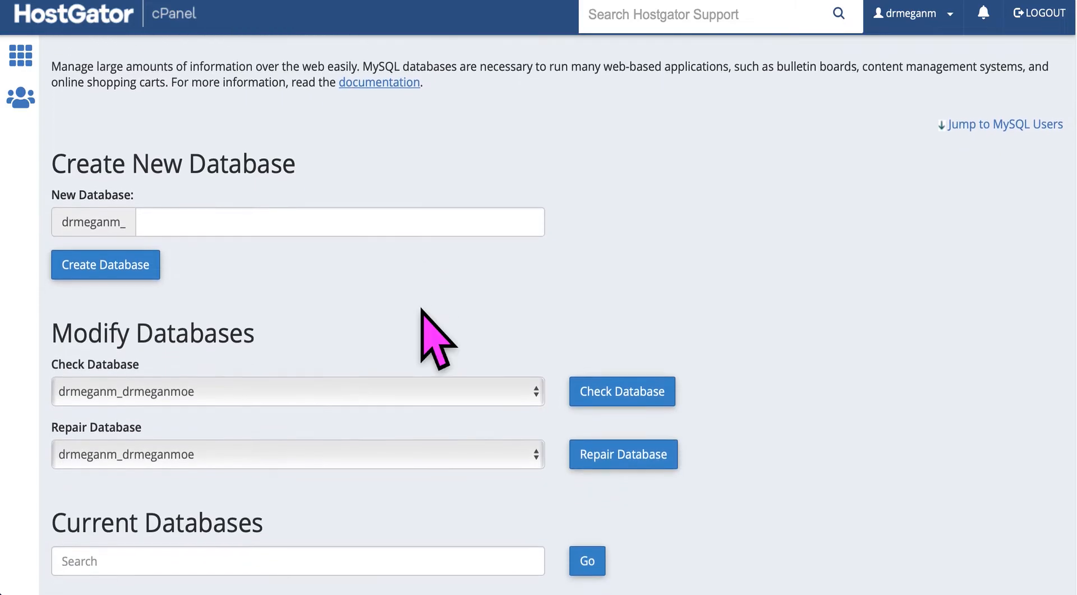
scroll(422, 309, down, 6)
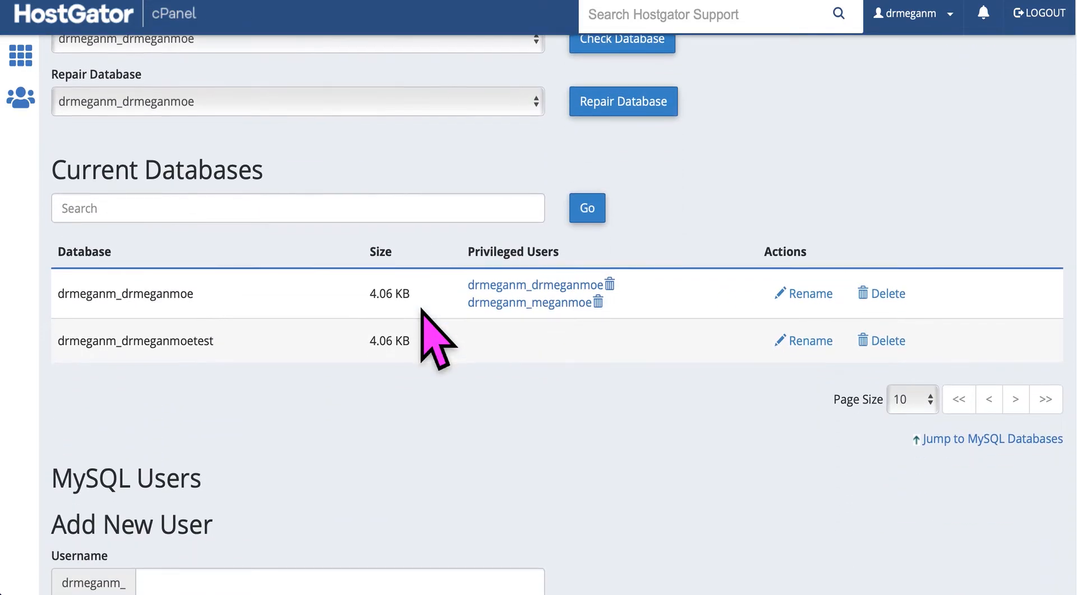
scroll(422, 310, down, 5)
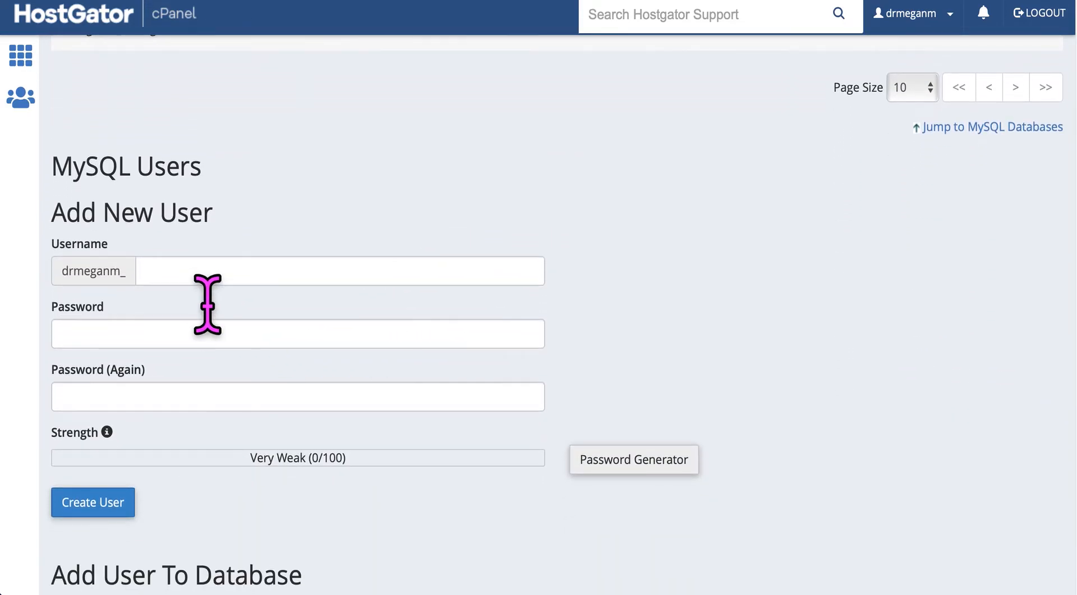
click(191, 278)
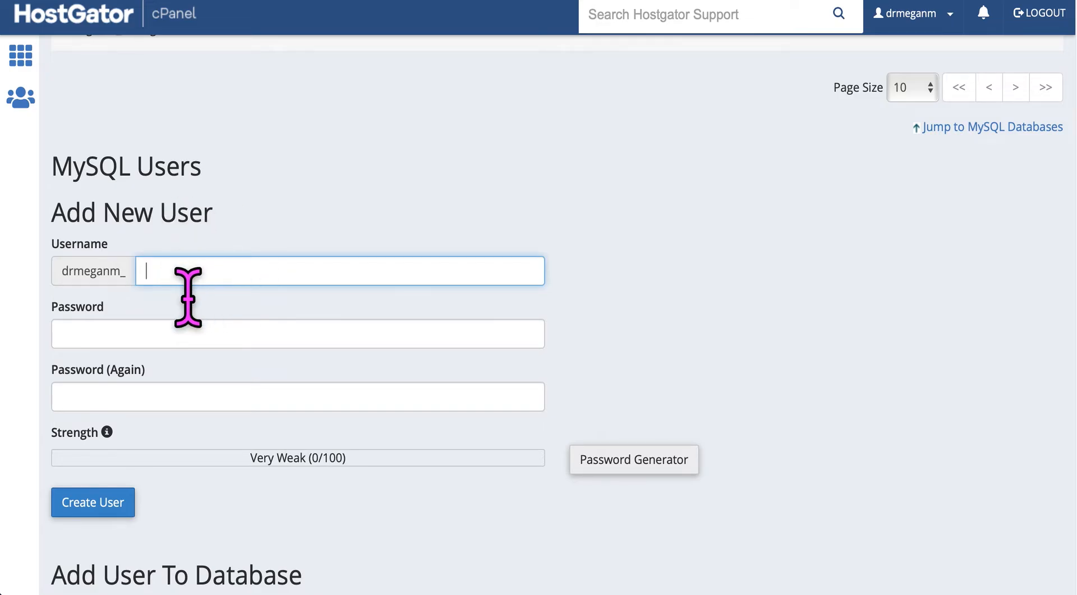
text(megan)
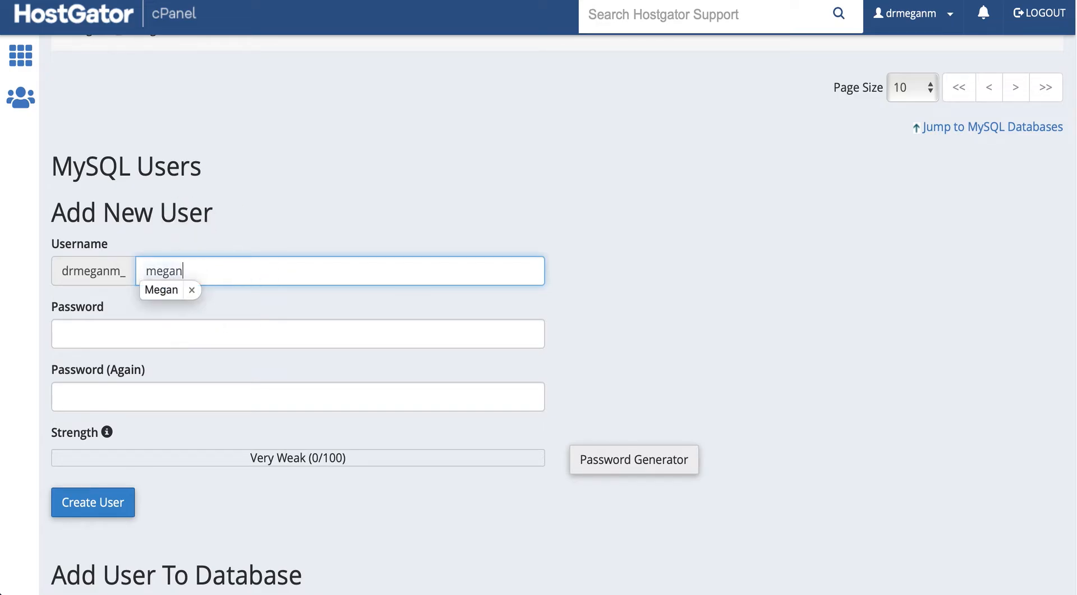
click(170, 296)
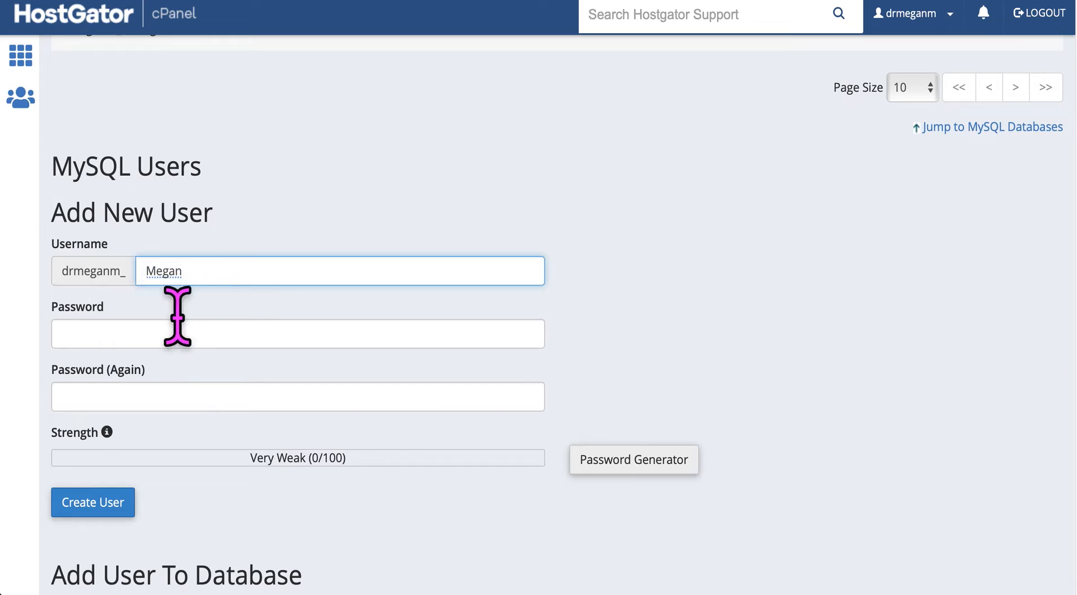
click(159, 271)
key(BackSpace)
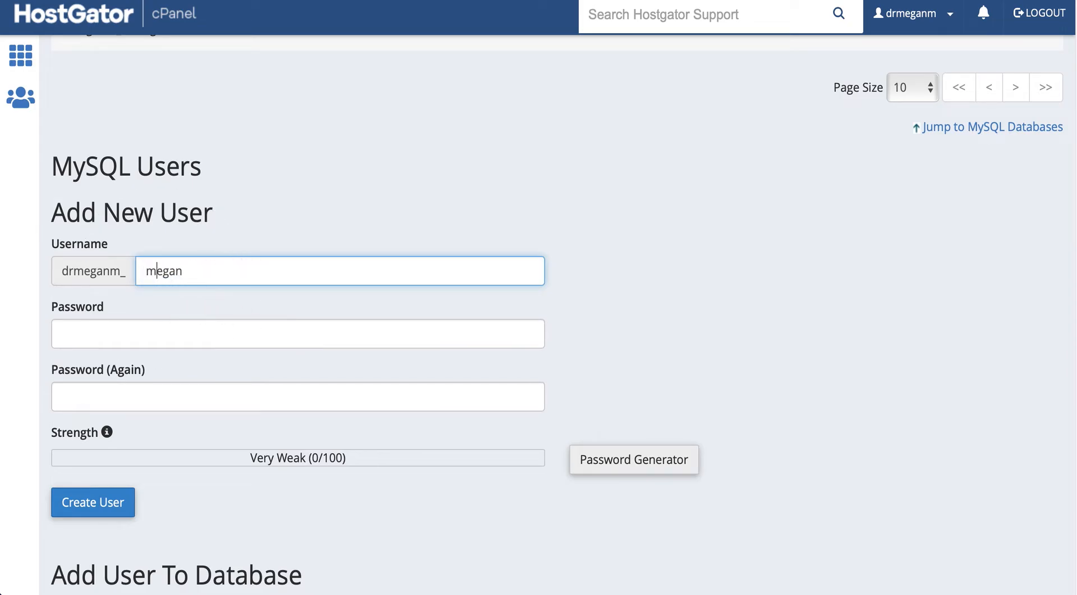
Step: Enter and confirm a strong password, then create the drmeganm_megan user
click(93, 338)
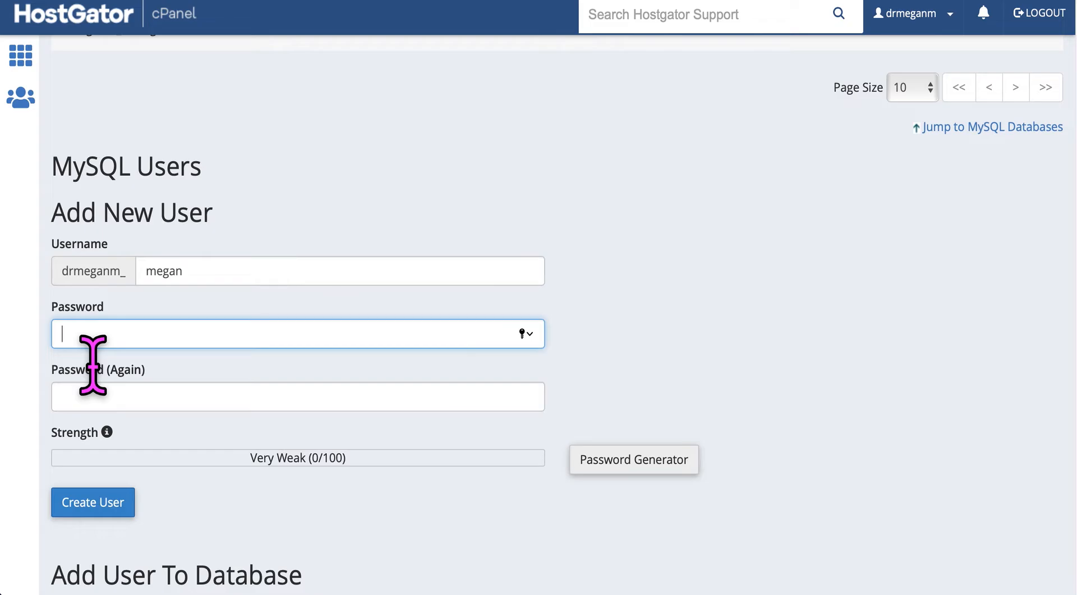
text(••••)
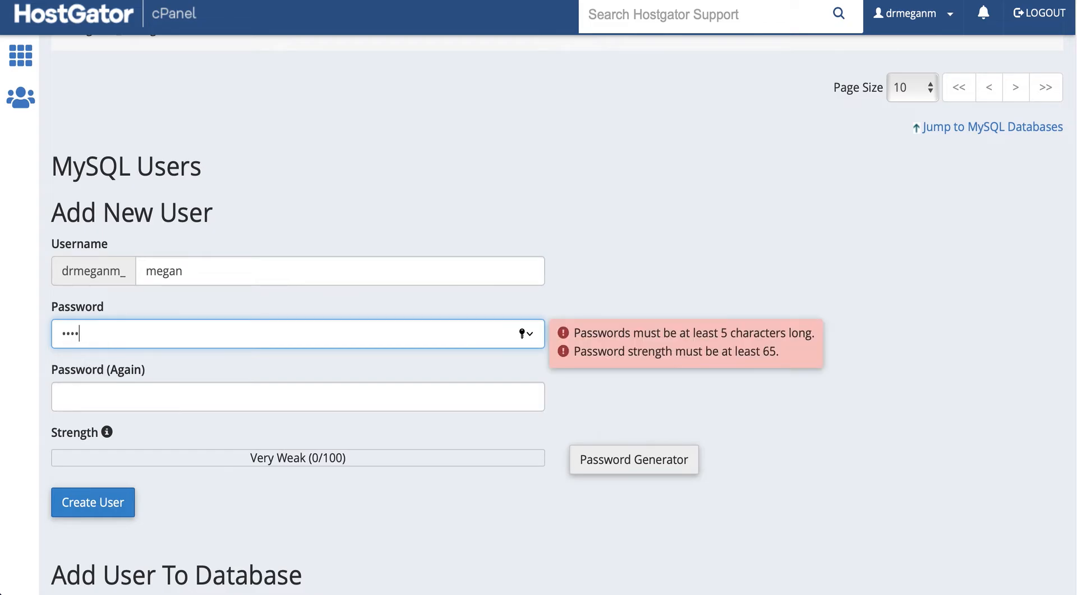
text(•)
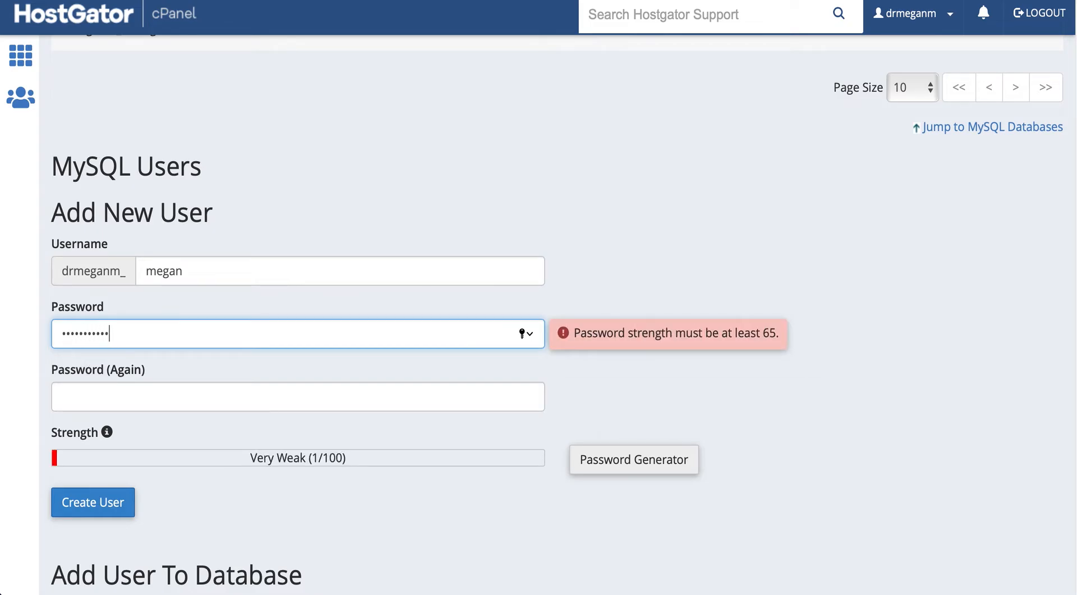
click(108, 399)
text(•)
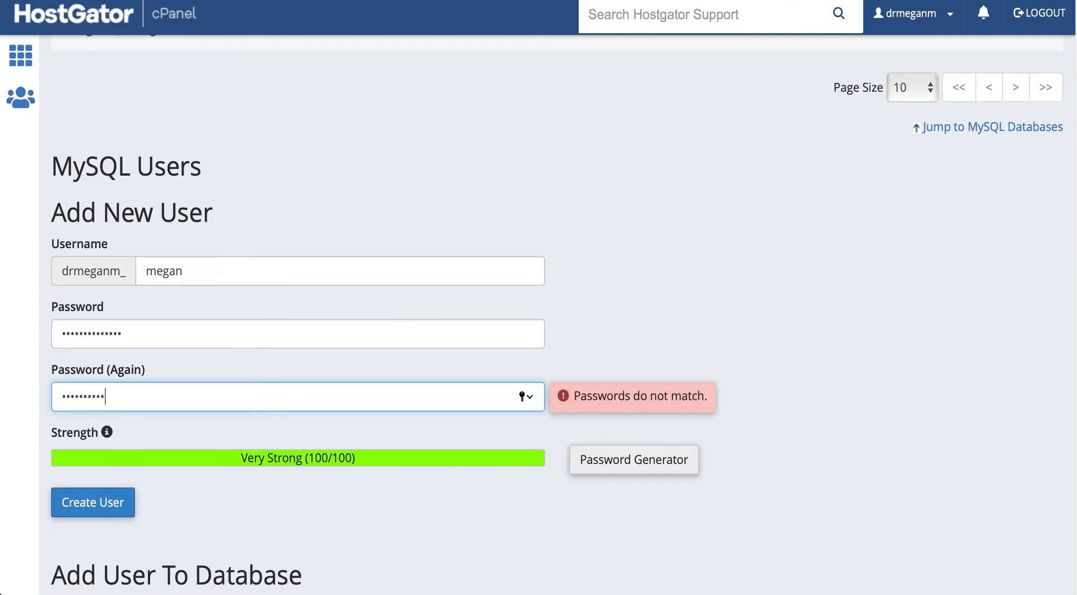
text(••••)
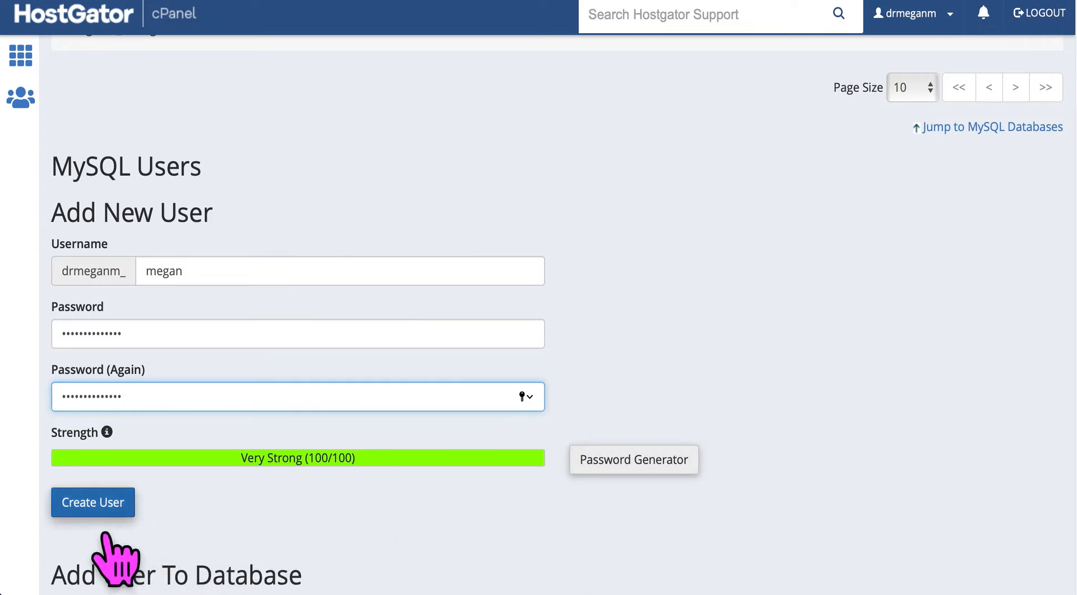
click(115, 515)
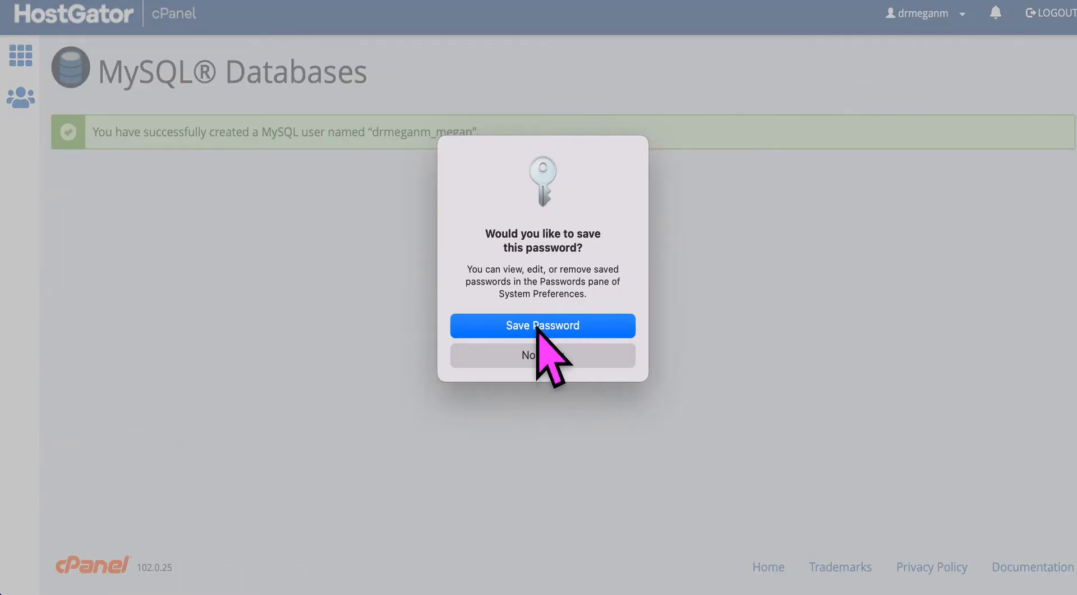
Step: Save the new password to the keychain and return to the MySQL Databases page
click(537, 328)
click(566, 194)
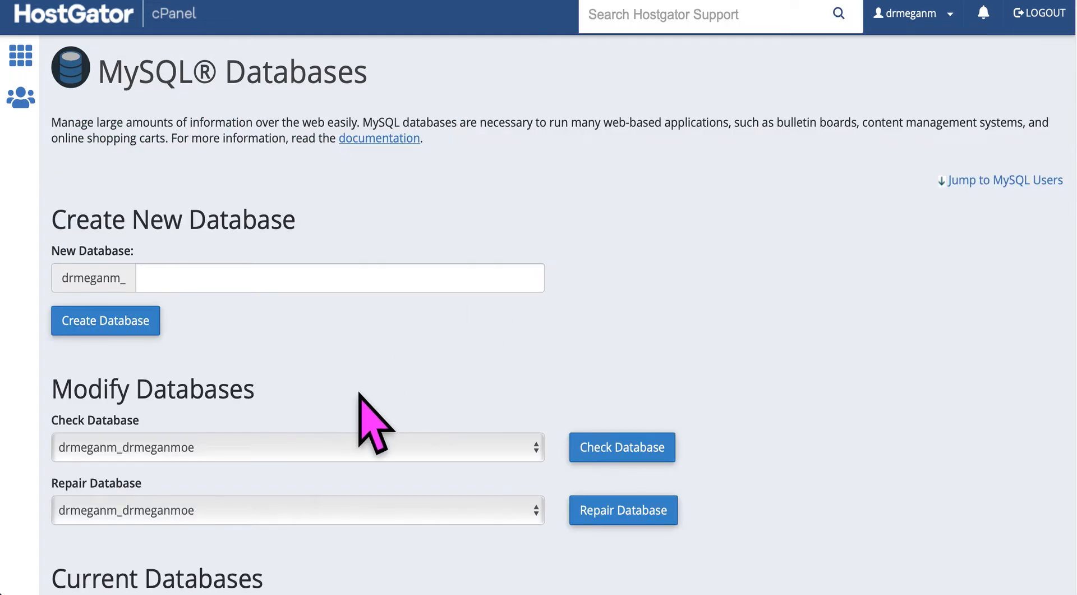
scroll(373, 421, down, 15)
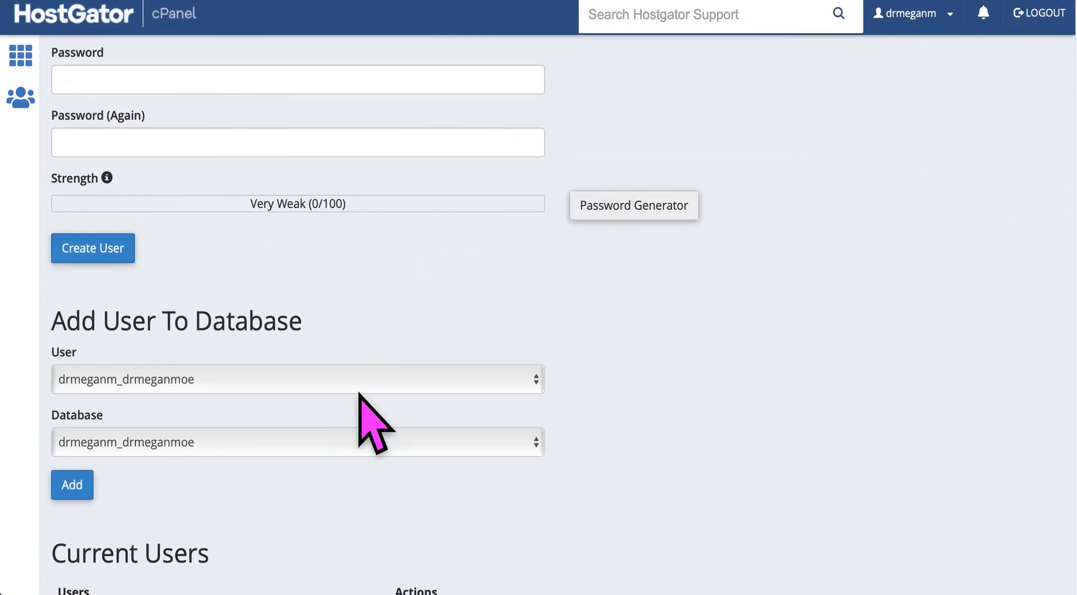
scroll(359, 393, down, 4)
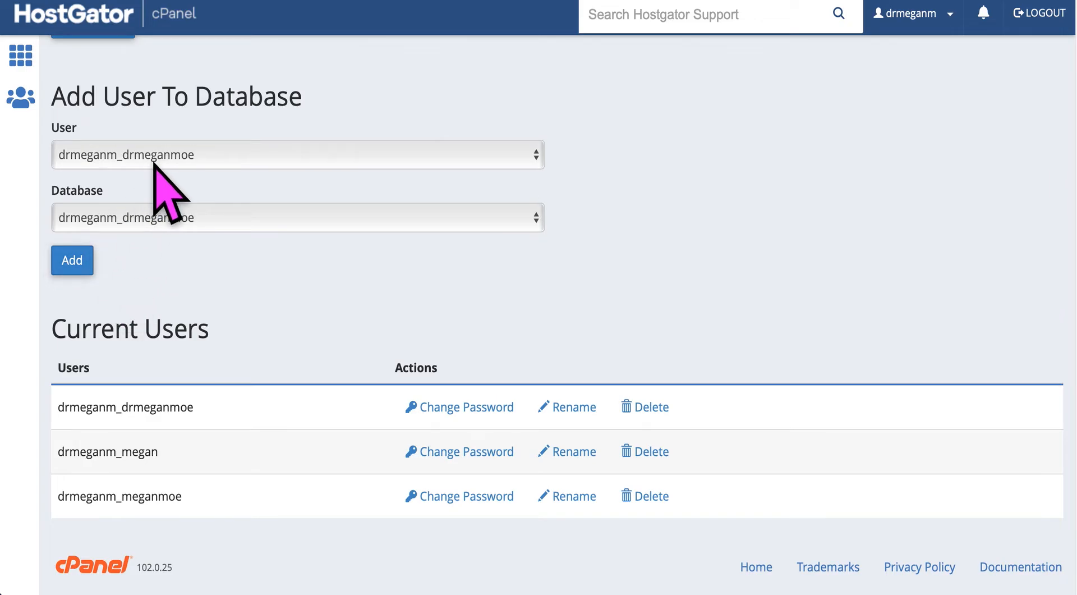
scroll(207, 154, up, 3)
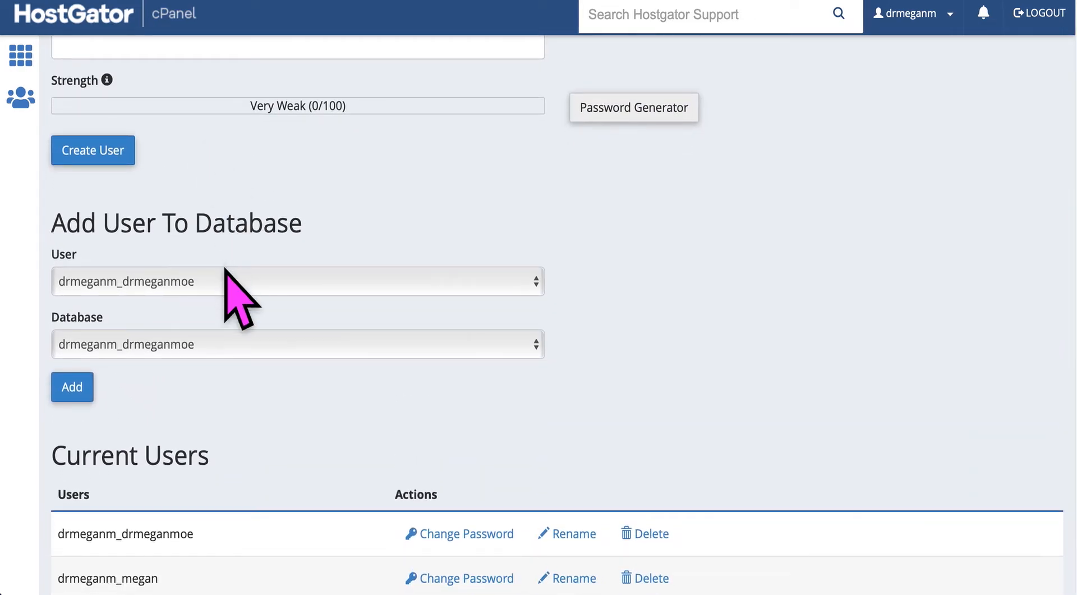
Step: Add user drmeganm_megan to the drmeganm_drmeganmoetest database
click(221, 283)
click(153, 299)
click(187, 353)
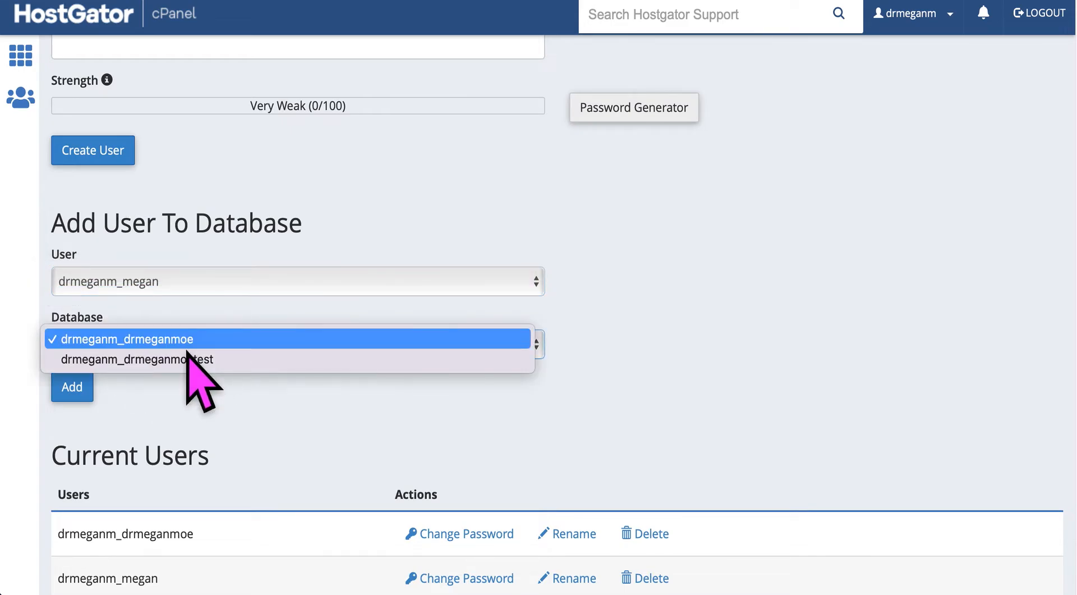
click(163, 355)
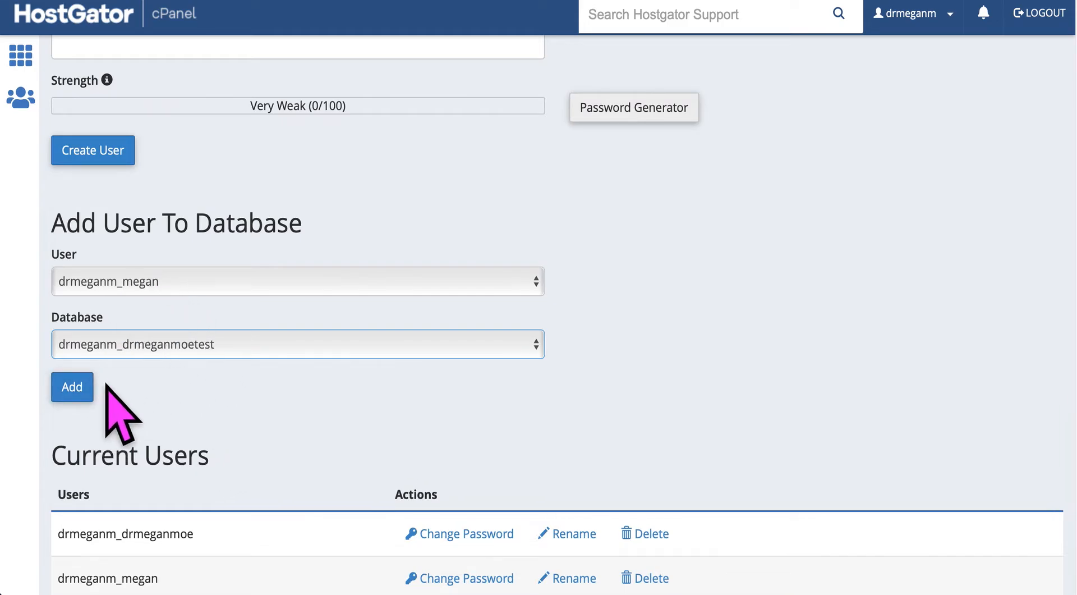
click(66, 389)
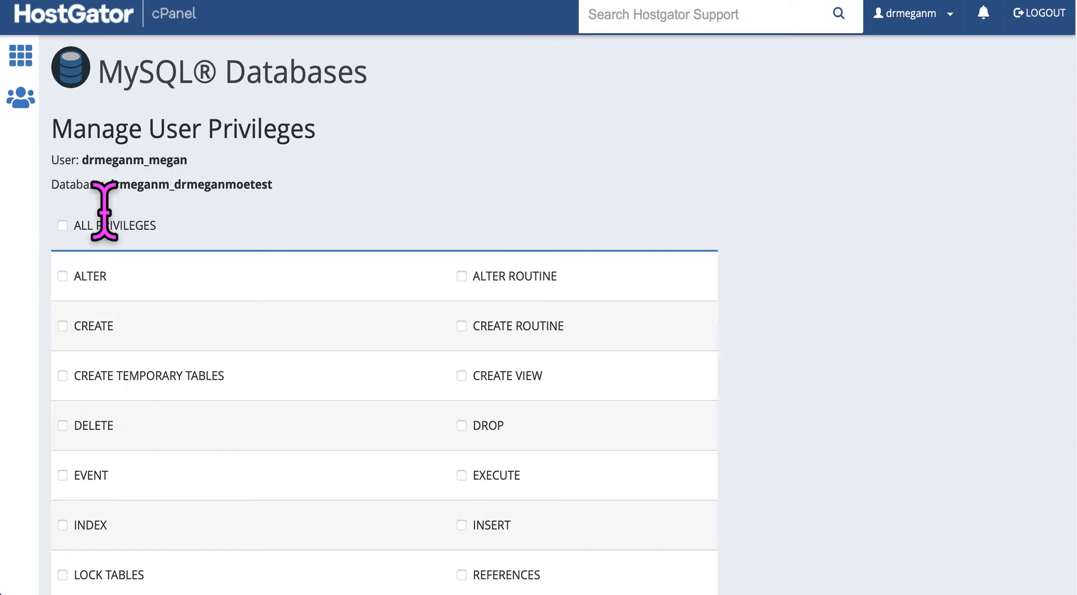
Step: Grant the user ALL PRIVILEGES on the test database and save the changes
click(70, 229)
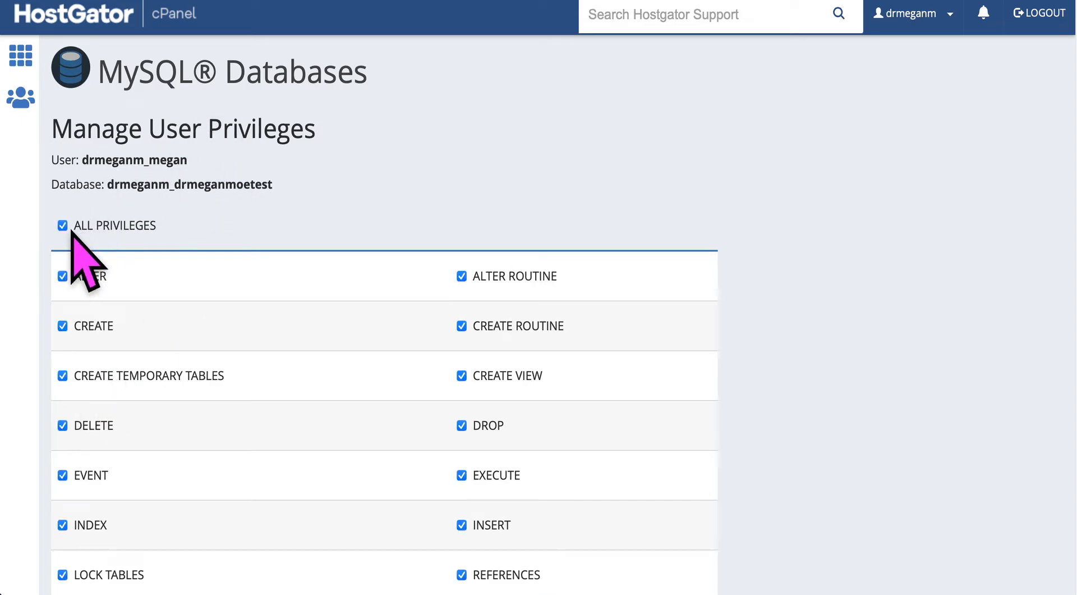
scroll(228, 250, down, 3)
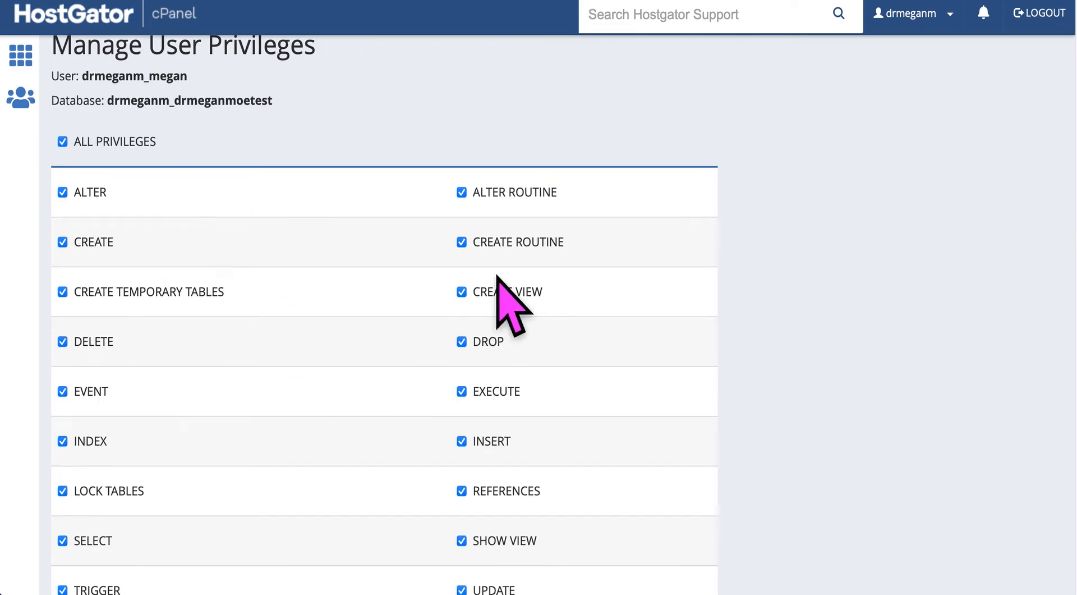
scroll(441, 337, down, 5)
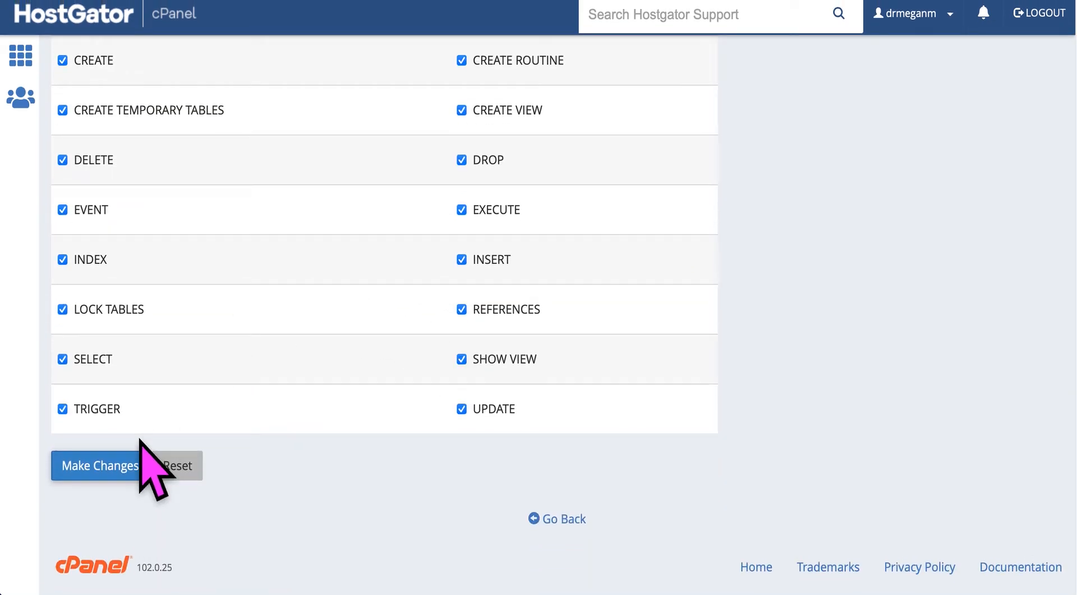
click(106, 476)
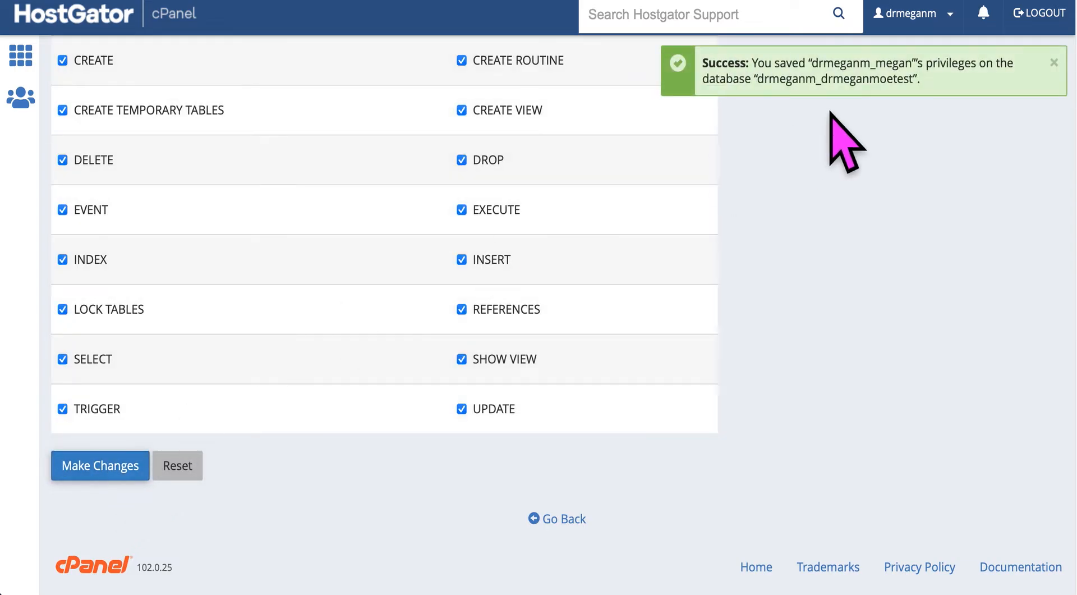
Step: Go back to the MySQL Databases overview page
scroll(380, 211, up, 5)
scroll(246, 185, down, 5)
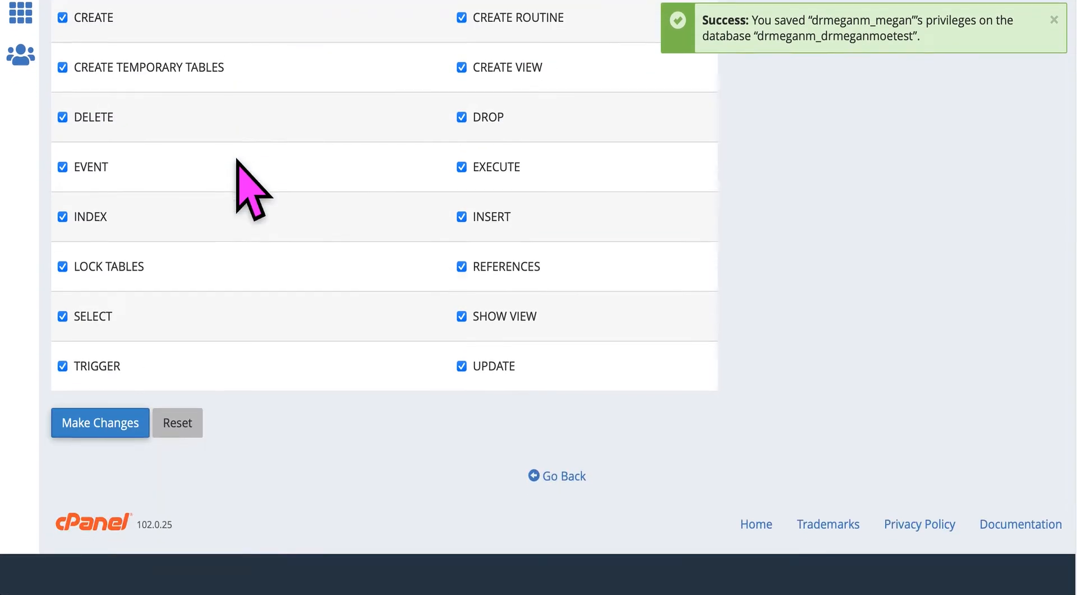
click(571, 526)
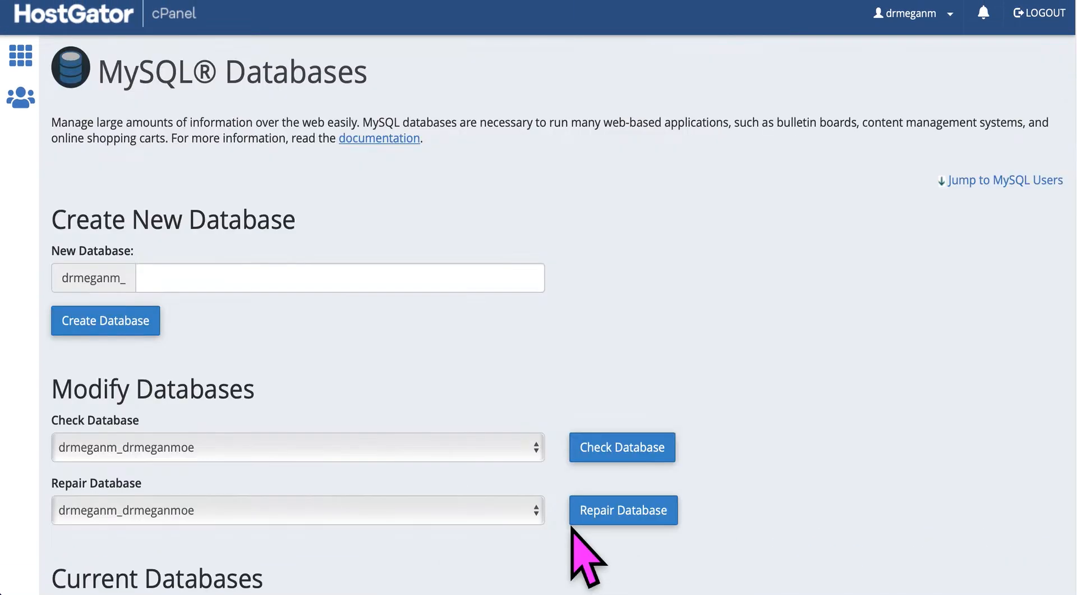
scroll(318, 304, down, 8)
scroll(317, 304, down, 10)
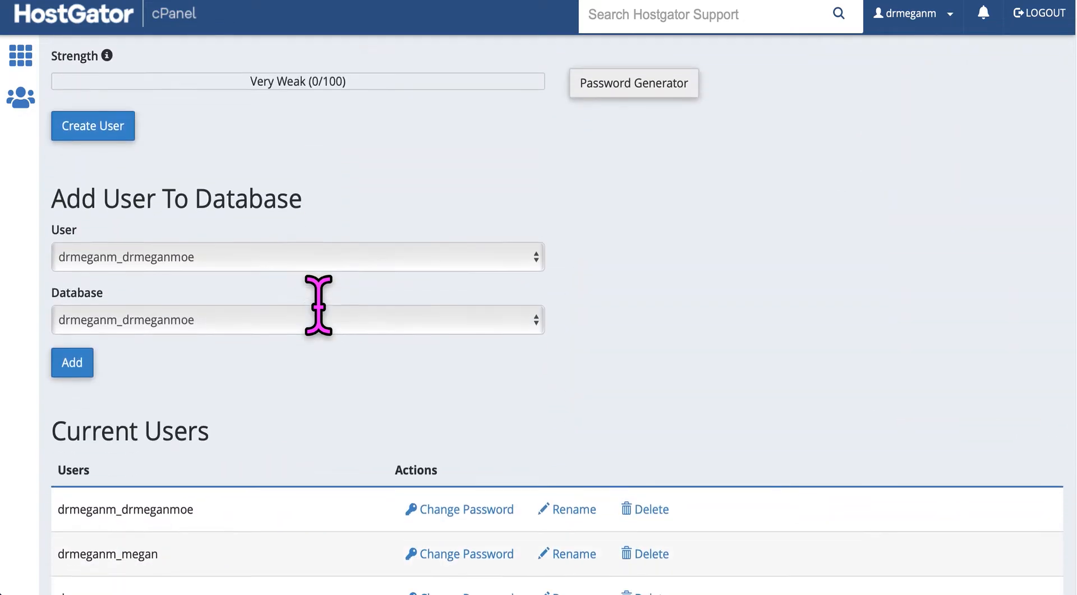
scroll(314, 306, up, 20)
scroll(314, 306, down, 1)
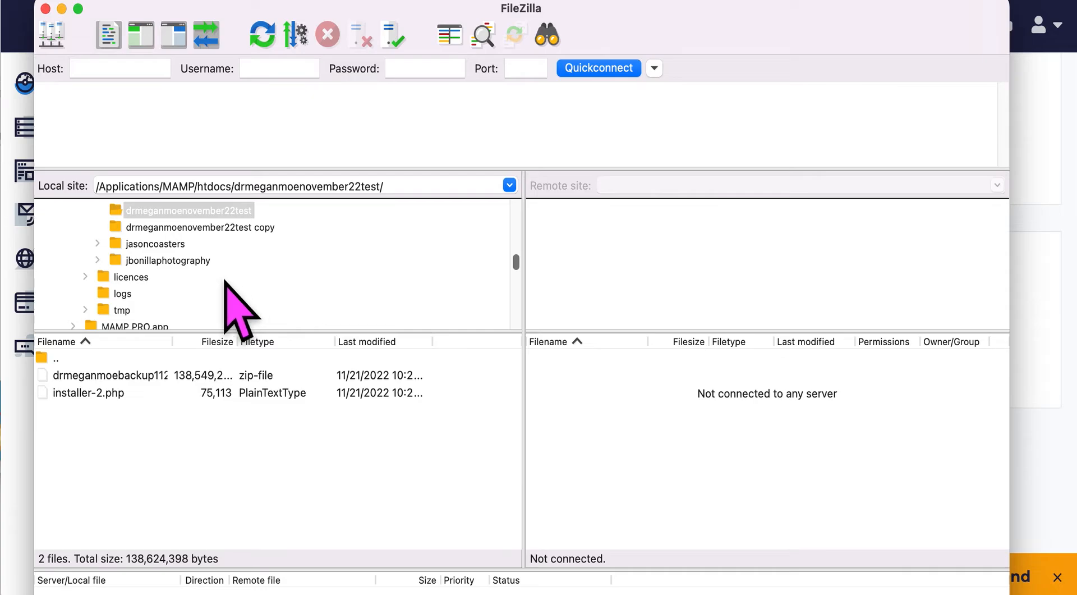
Step: Inspect the full local path of the drmeganmoenovember22test folder
click(226, 186)
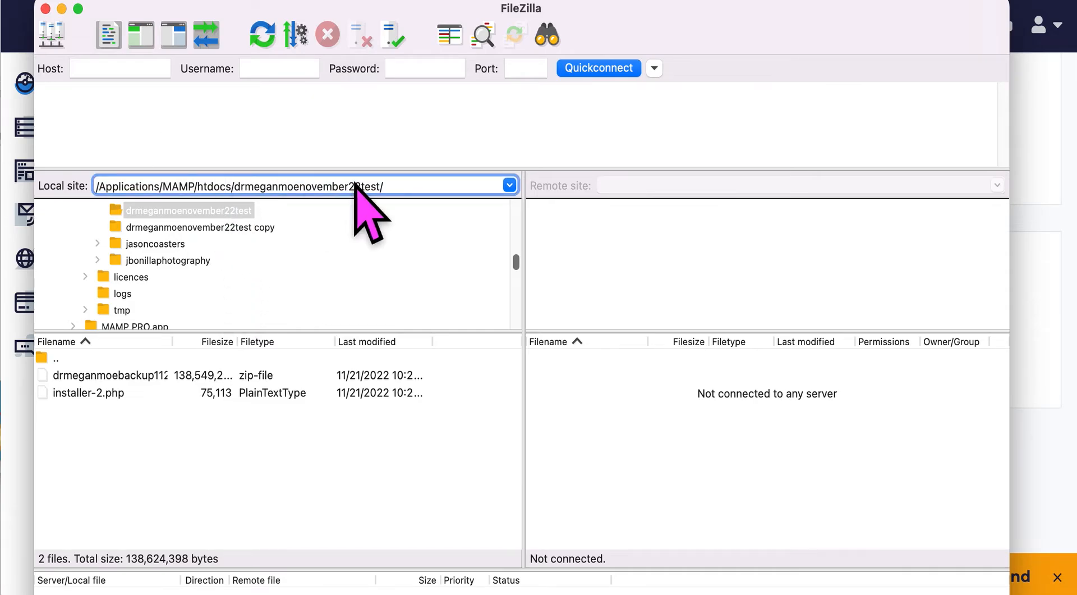
click(420, 189)
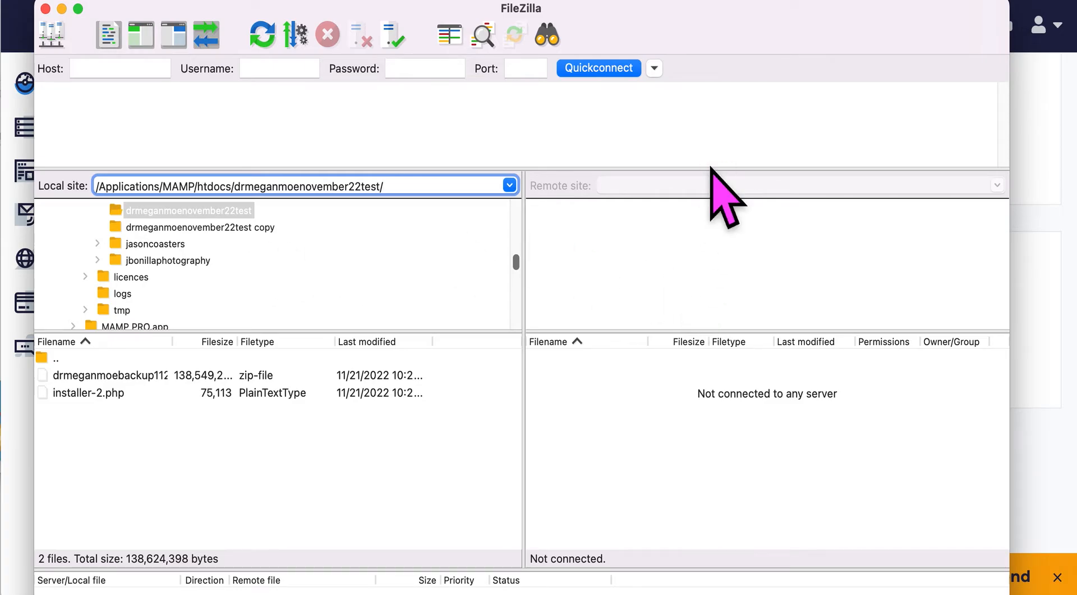
click(680, 191)
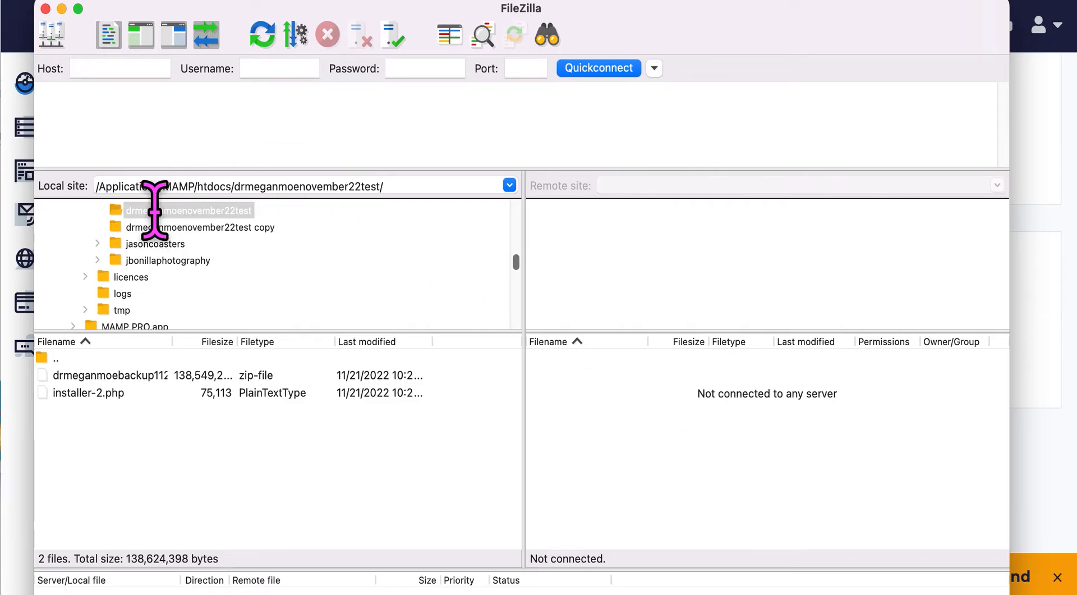
Step: Scroll through the local folder tree and bring the Downloads Finder window back
click(135, 186)
scroll(230, 234, up, 5)
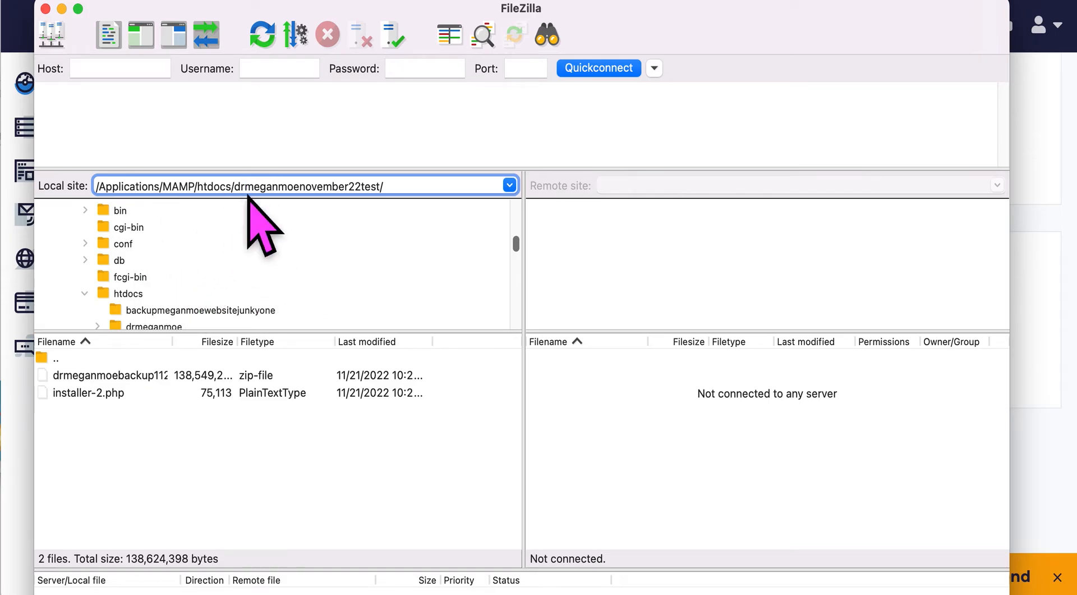
scroll(153, 286, down, 4)
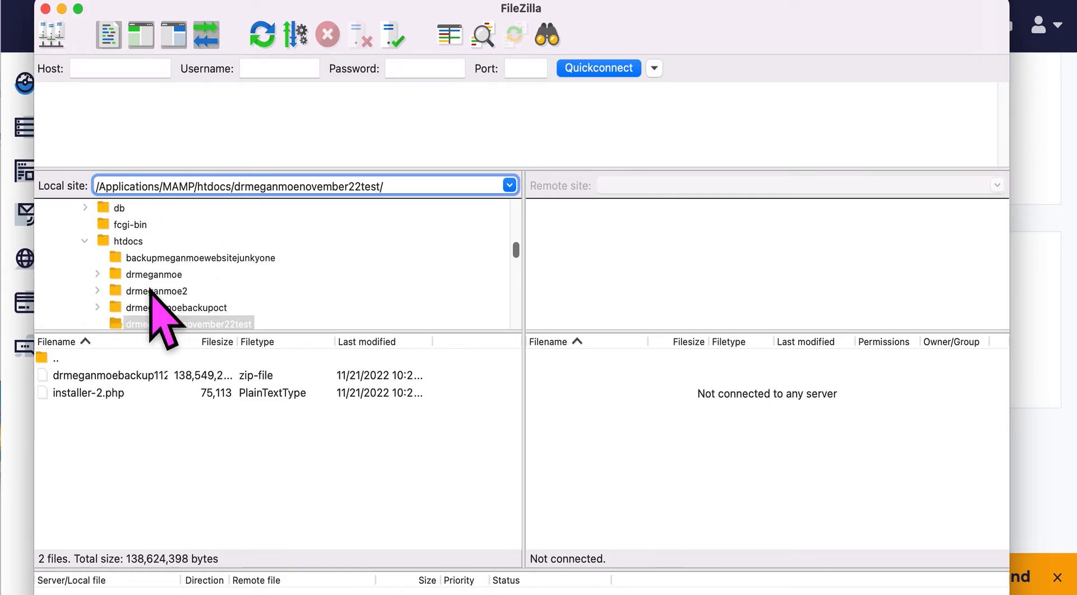
scroll(152, 289, down, 1)
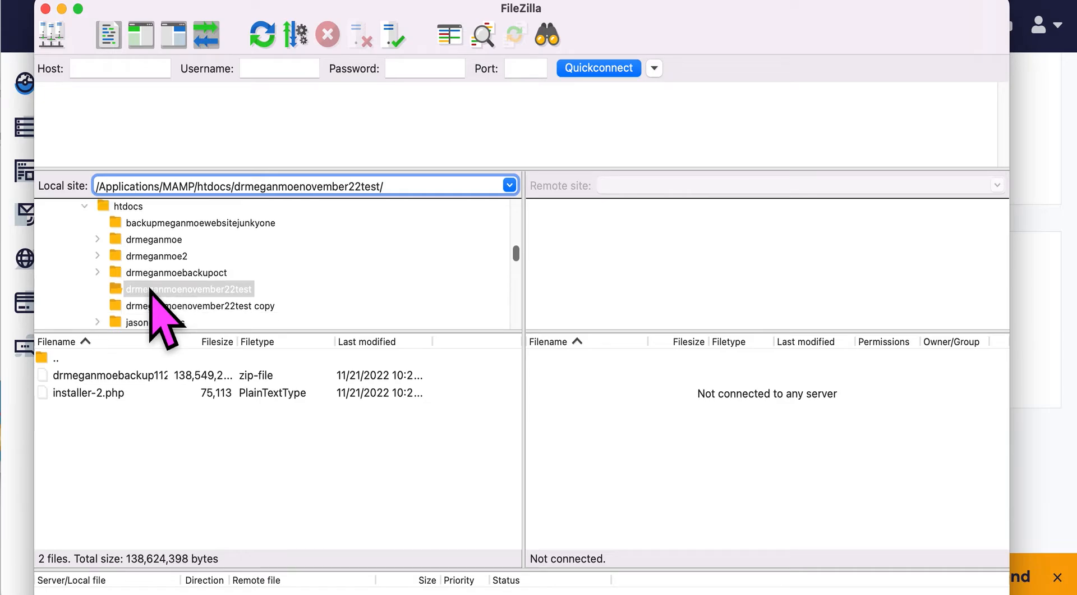
scroll(153, 289, down, 1)
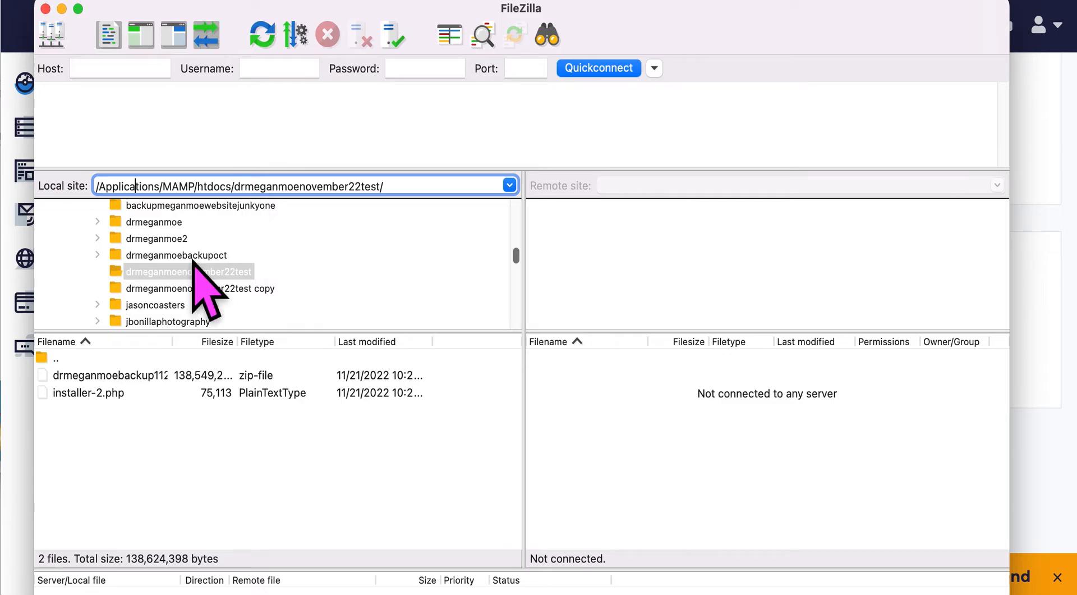
click(50, 592)
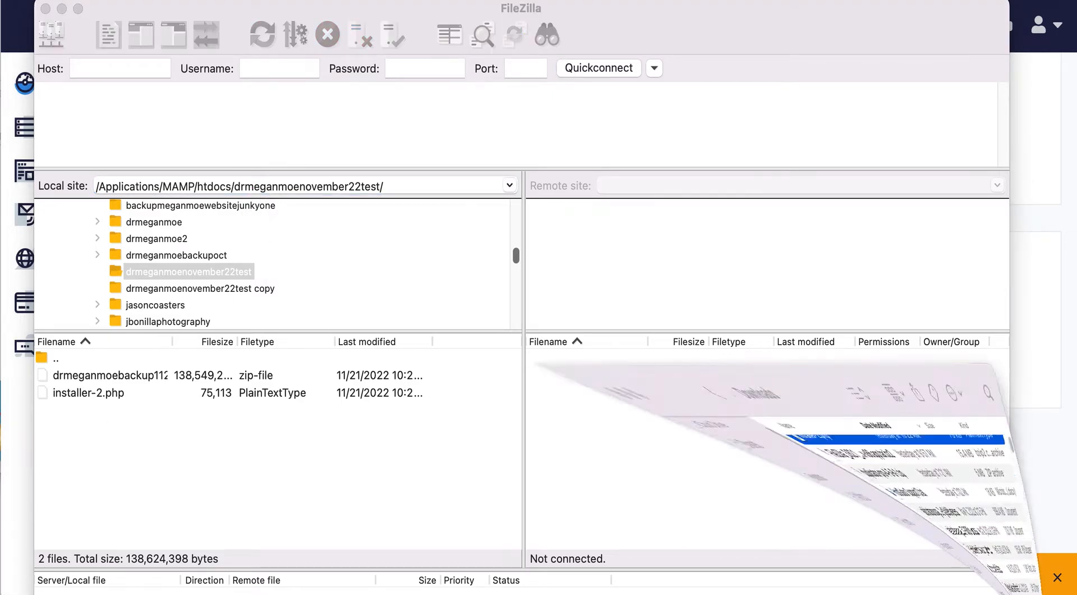
Step: Group the backup zip and installer-2.php into a new folder named 'meganmoewebsite2022'
scroll(520, 299, up, 2)
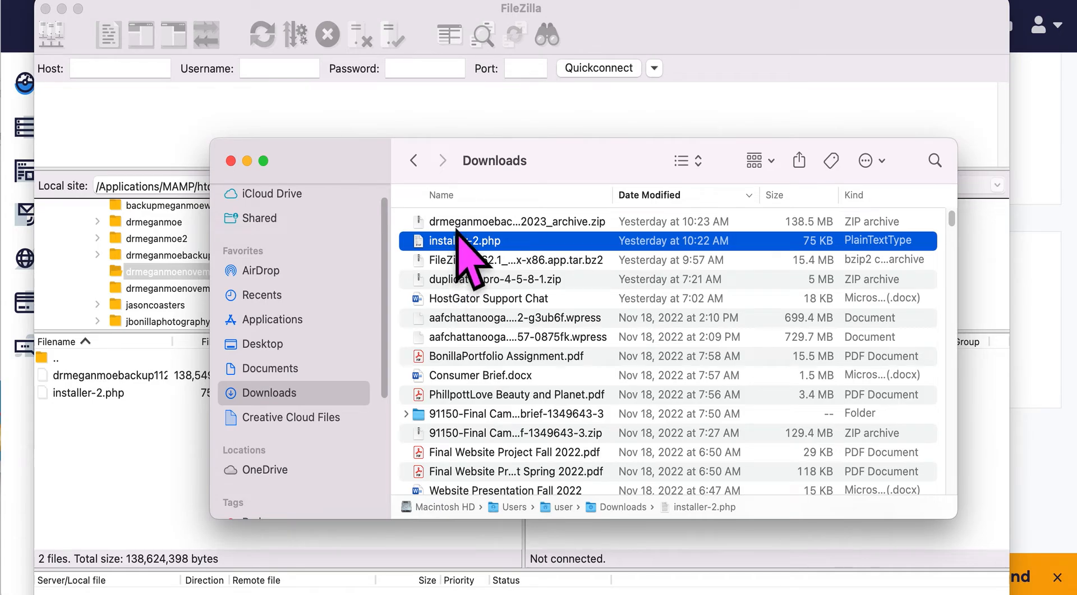
super+click(459, 228)
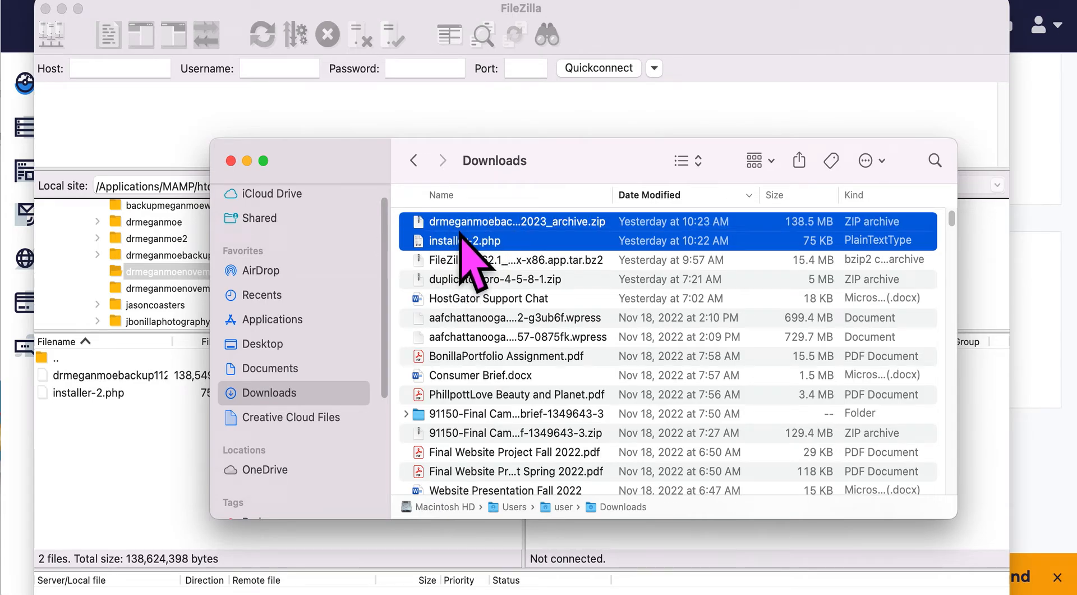
right_click(465, 229)
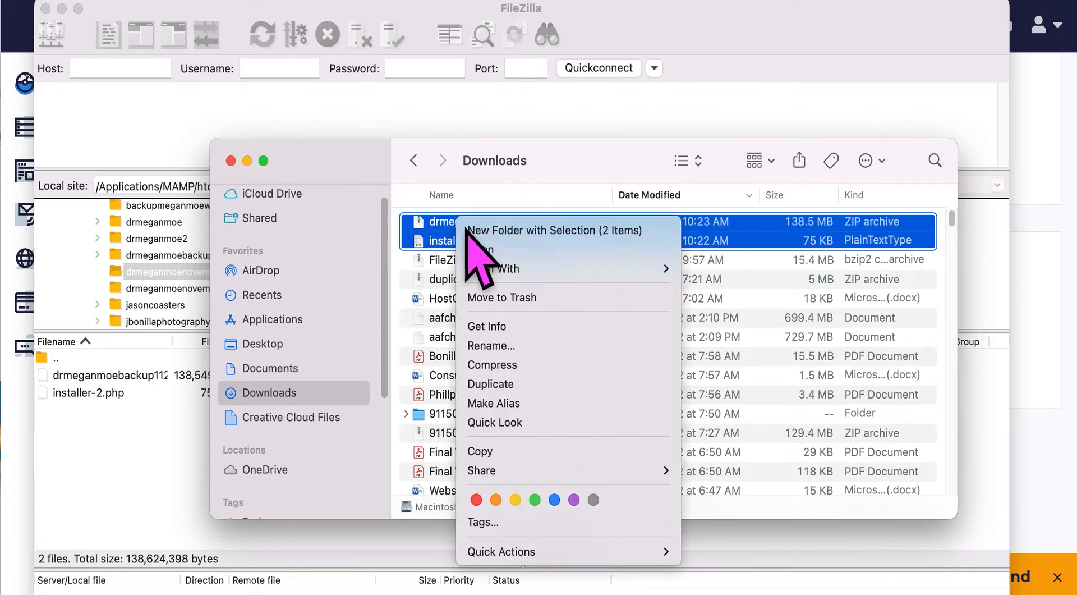
click(512, 230)
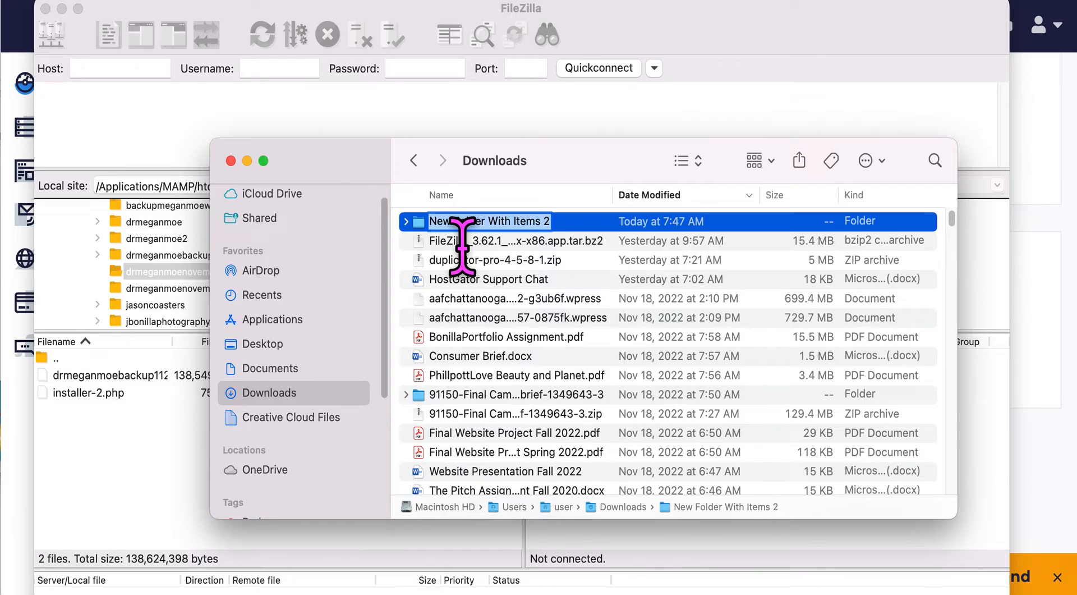
text(meganmoewebsite2022)
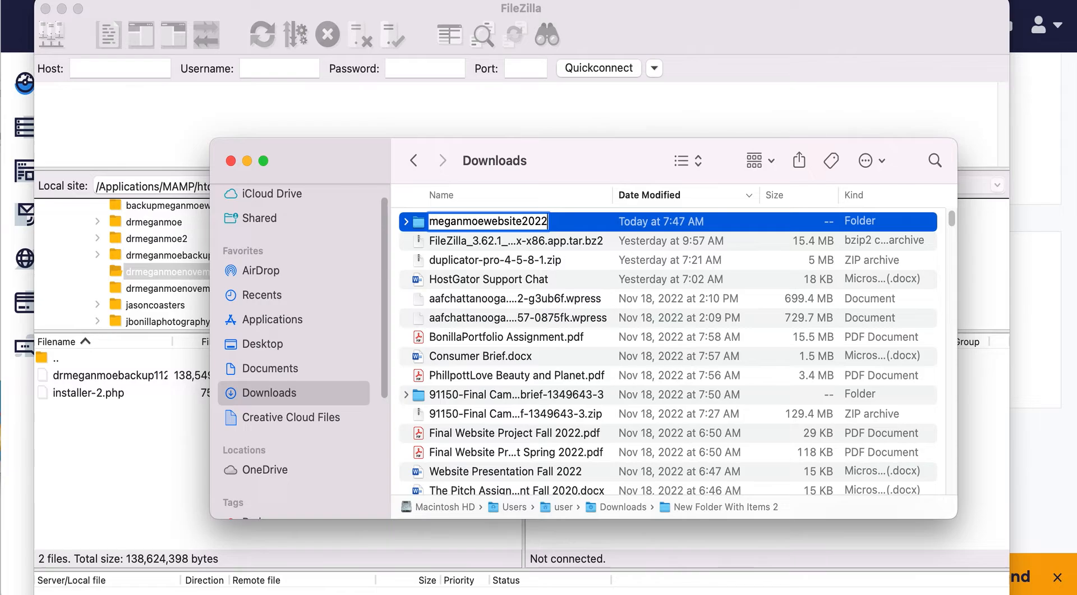
key(Return)
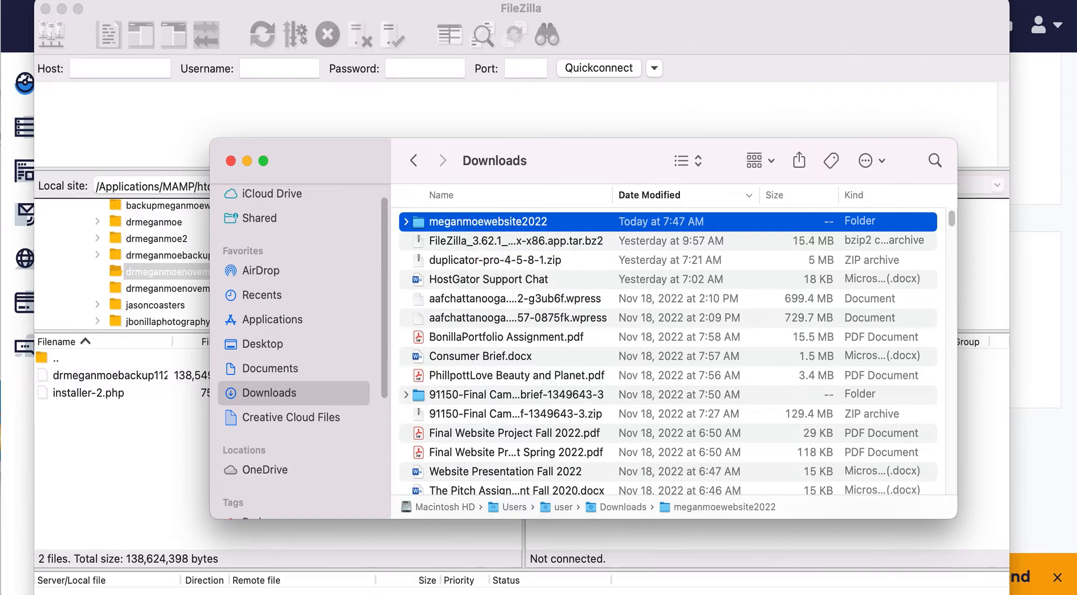
right_click(22, 593)
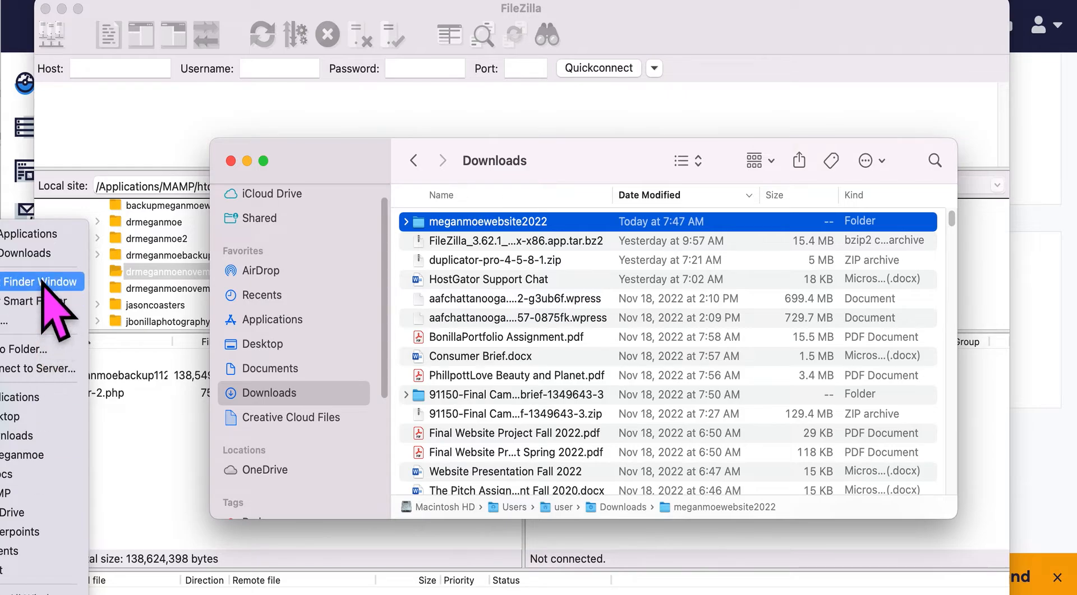
Step: Open an Applications window and drag meganmoewebsite2022 into MAMP's htdocs folder
click(54, 237)
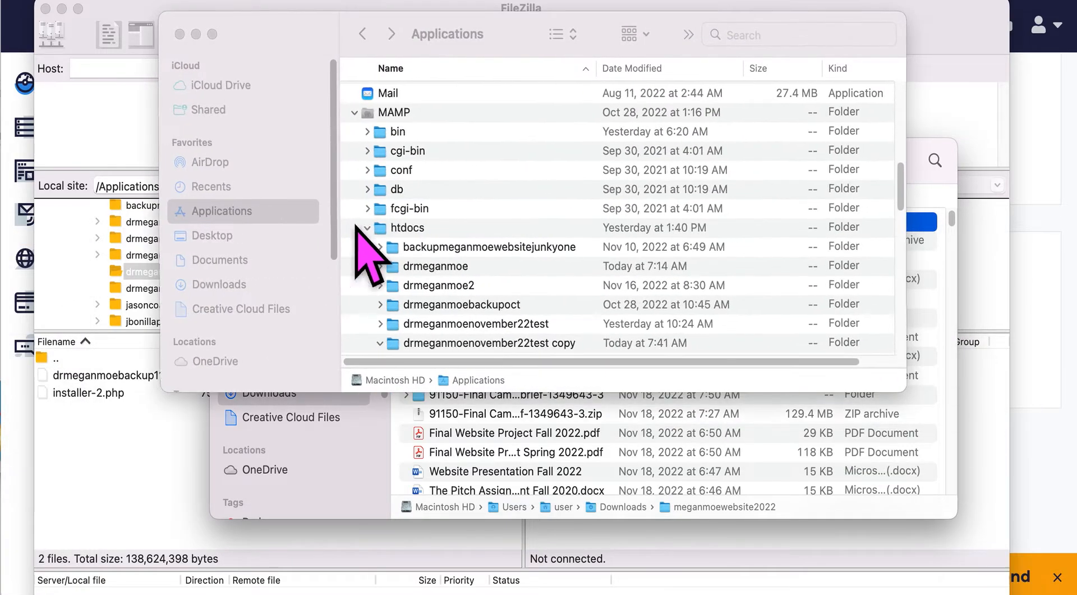
drag(280, 47, 487, 316)
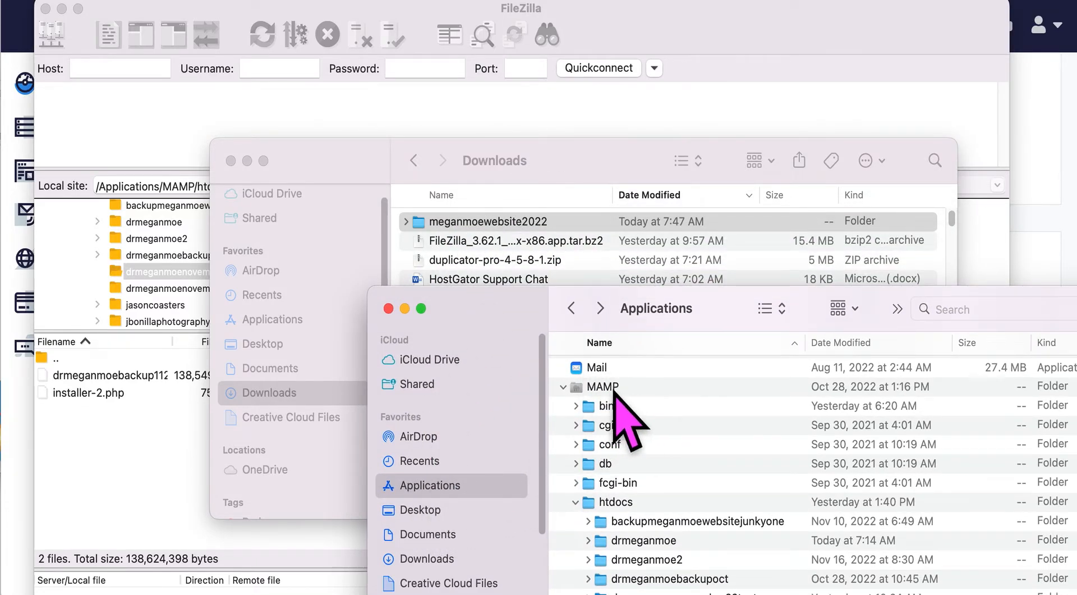
scroll(615, 393, down, 5)
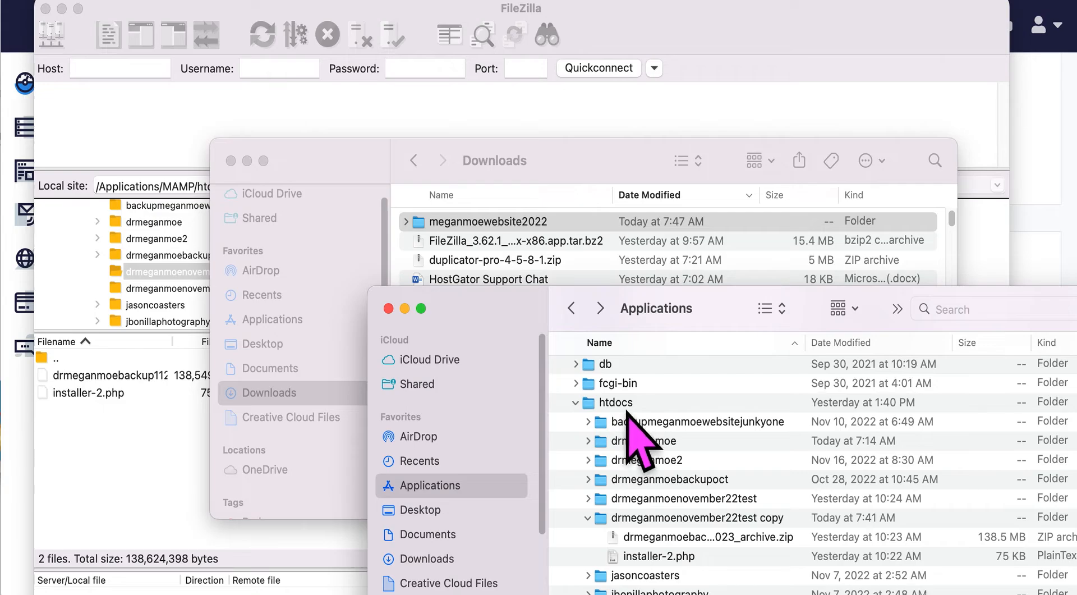
mouse_move(627, 407)
mouse_down()
mouse_move(496, 248)
mouse_move(458, 217)
mouse_move(429, 224)
mouse_move(451, 220)
mouse_move(512, 429)
mouse_move(673, 552)
mouse_move(586, 292)
mouse_move(407, 432)
mouse_move(680, 294)
mouse_move(673, 367)
mouse_move(629, 390)
mouse_up()
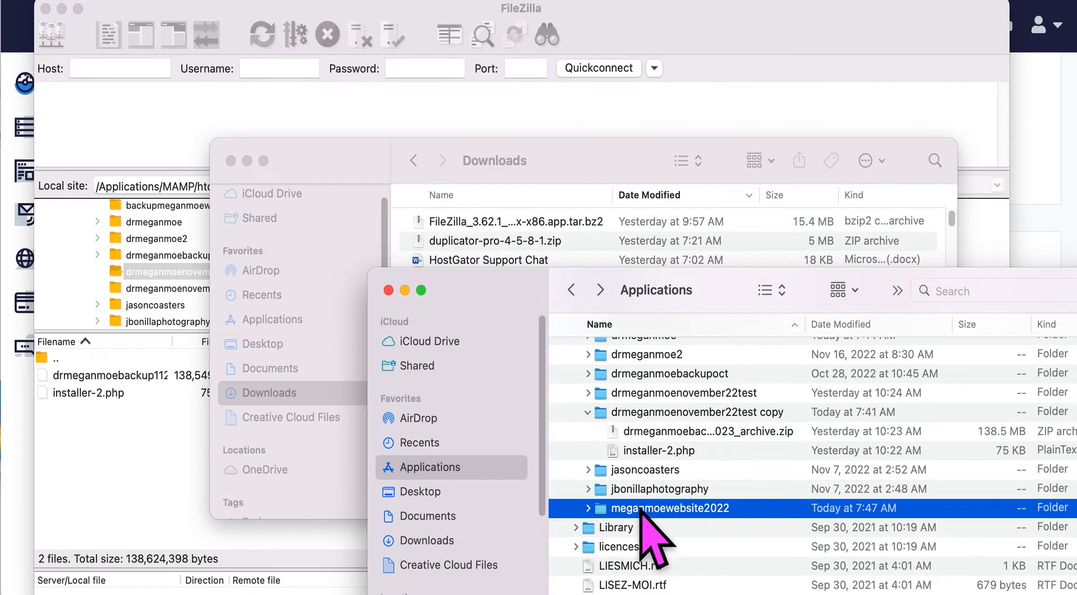
click(137, 225)
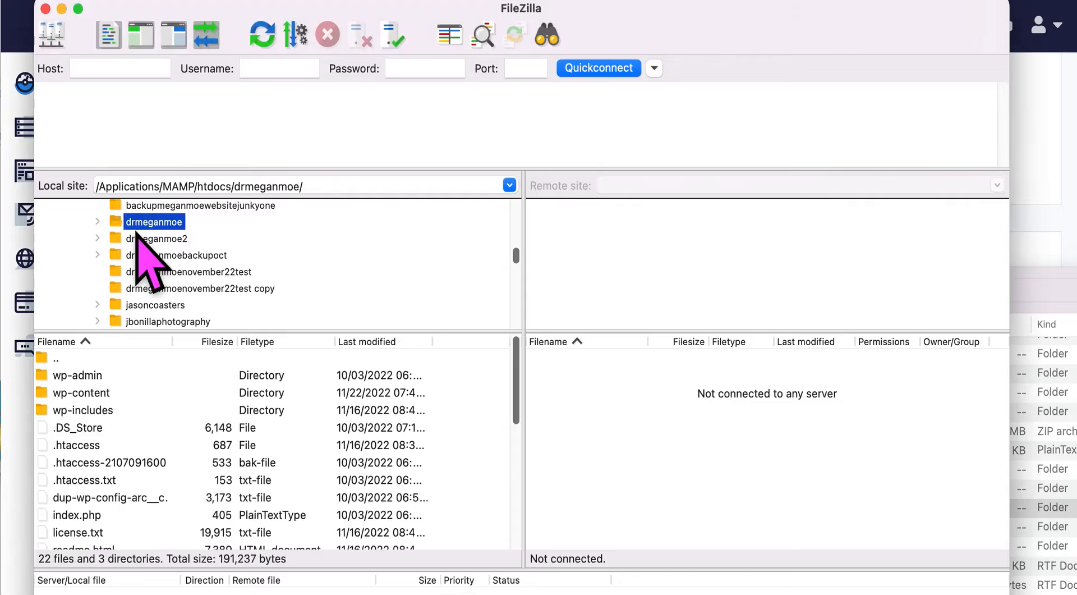
scroll(204, 277, down, 5)
scroll(203, 268, up, 1)
scroll(212, 230, up, 3)
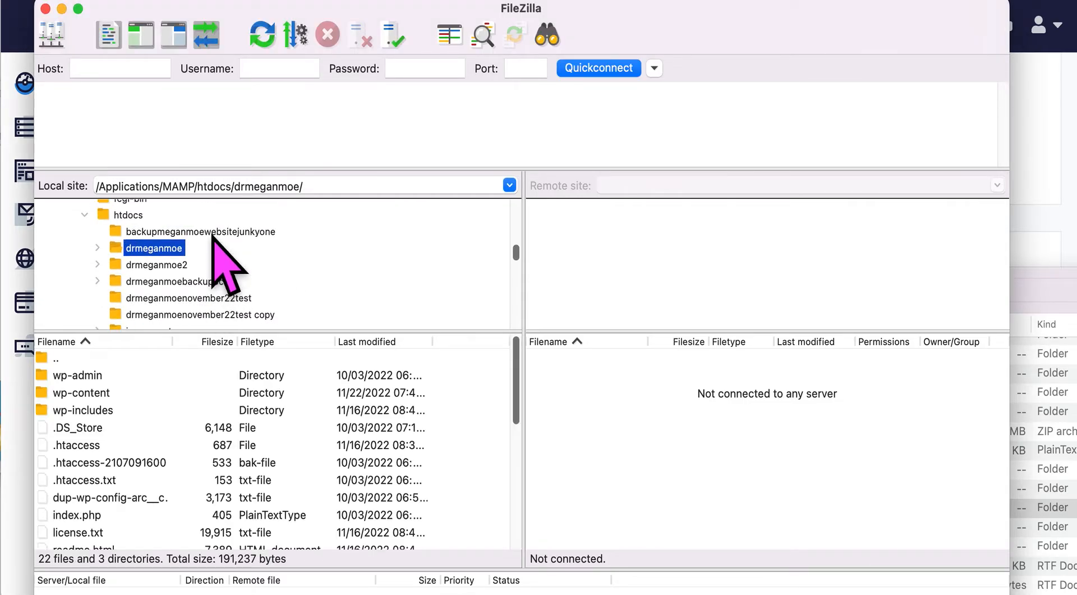
scroll(156, 262, down, 1)
scroll(152, 267, down, 1)
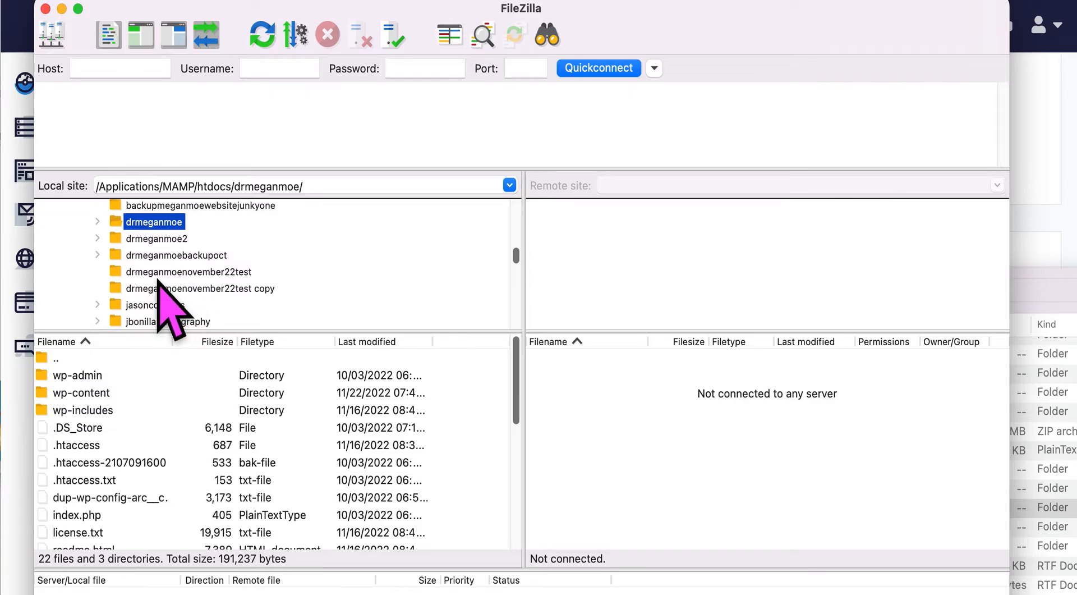
click(151, 272)
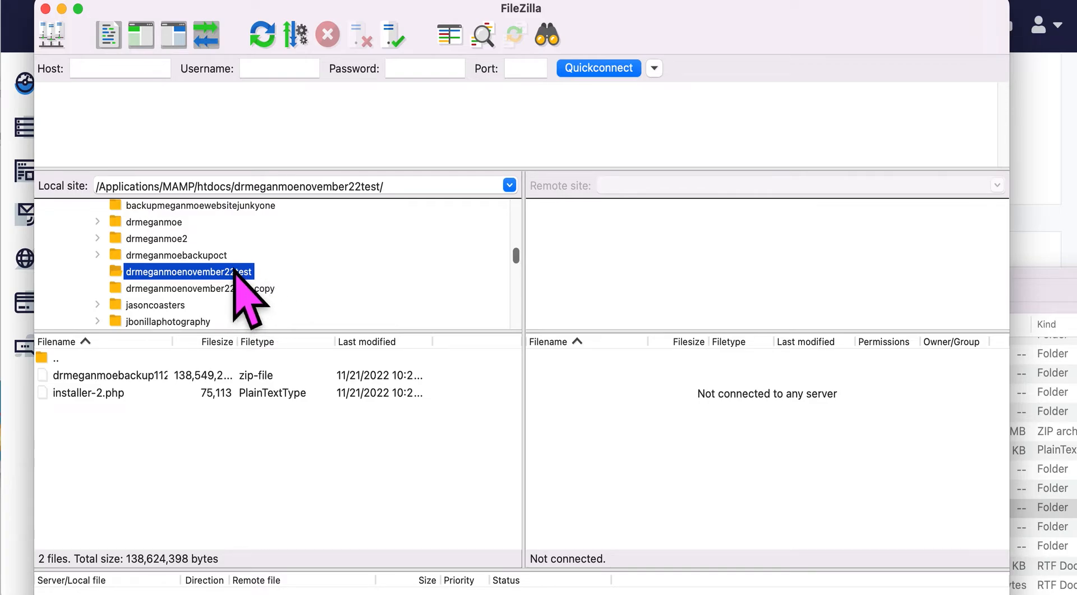
click(171, 288)
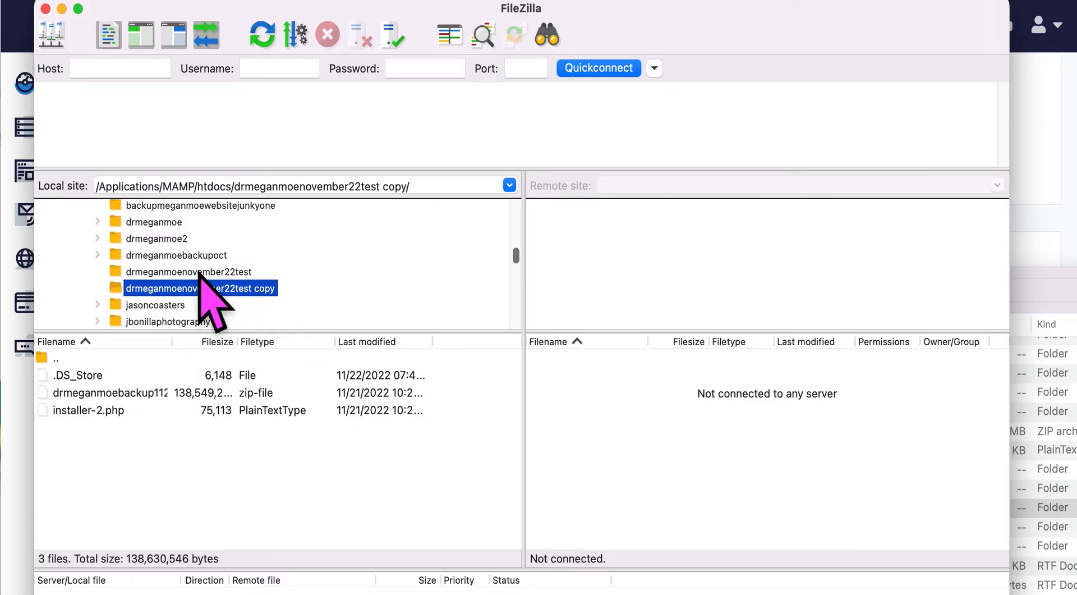
click(199, 272)
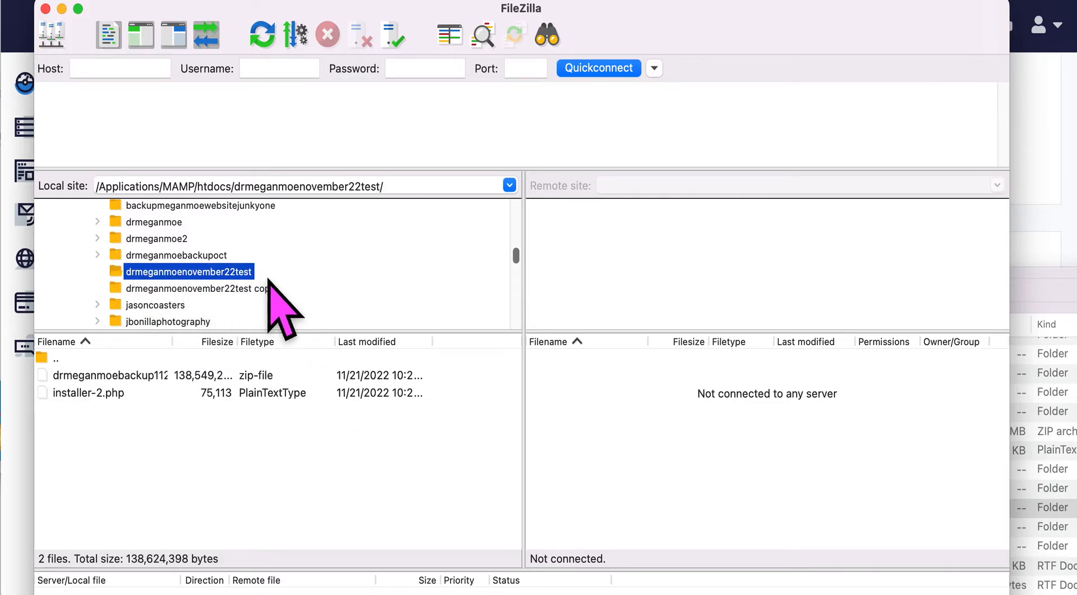
click(205, 289)
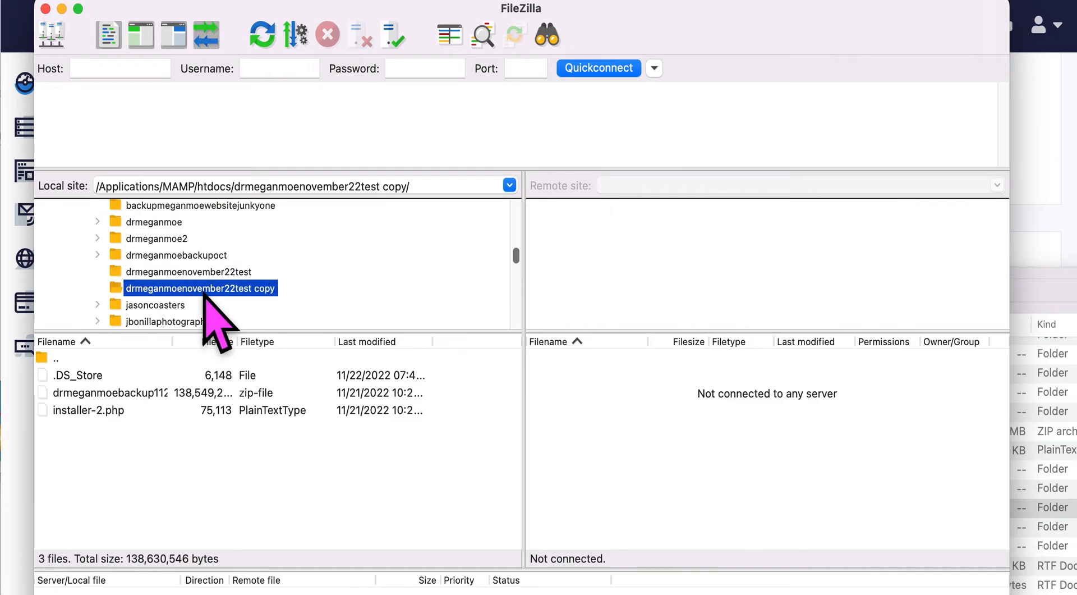
click(175, 272)
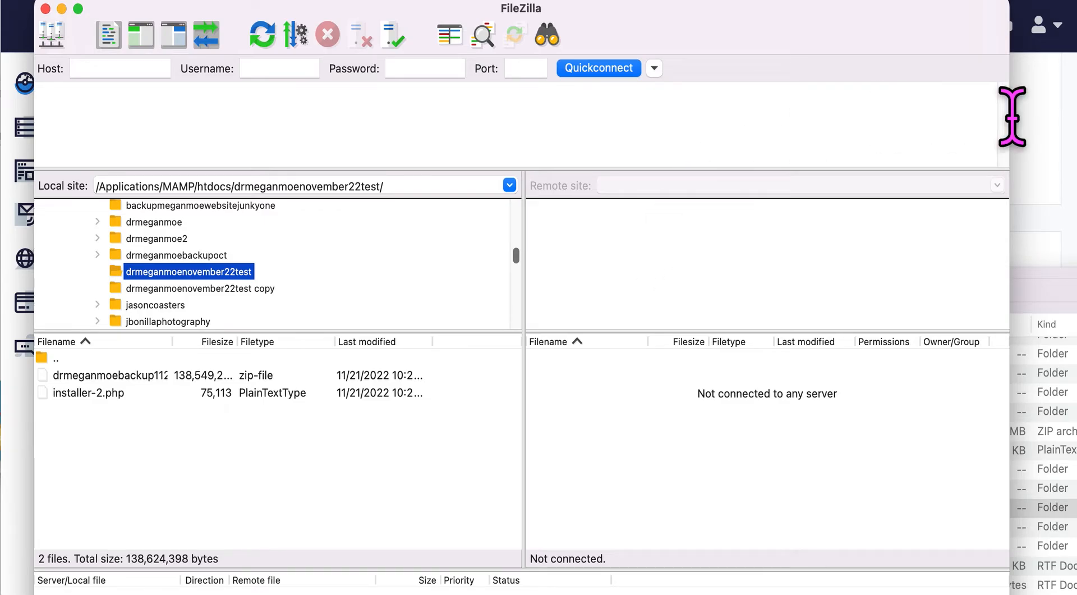
Step: Launch cPanel for drmeganmoe.com and copy the Current User name from General Information
click(1060, 107)
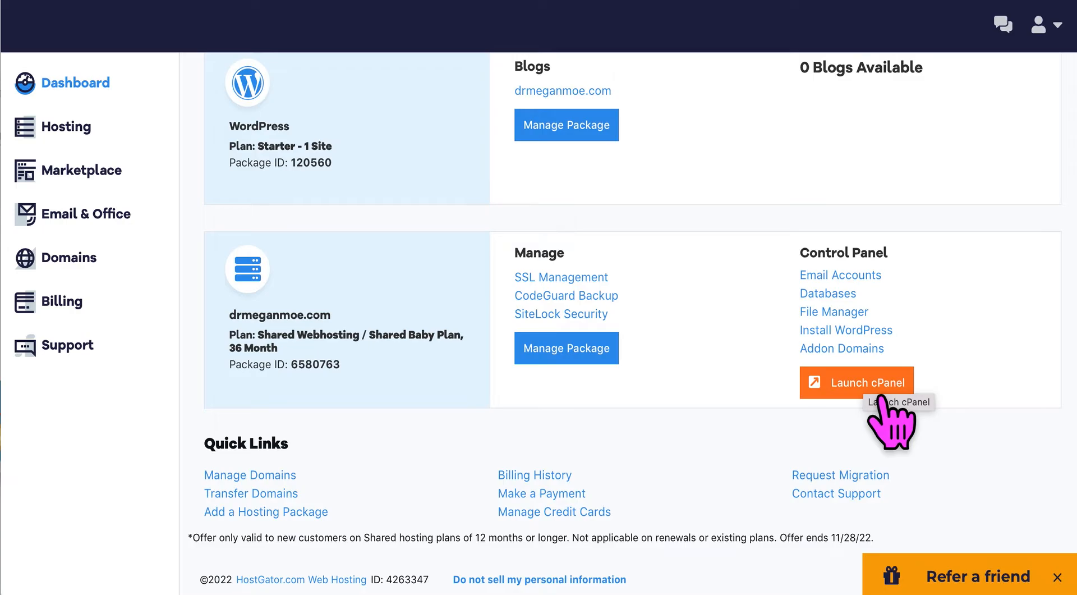
click(866, 393)
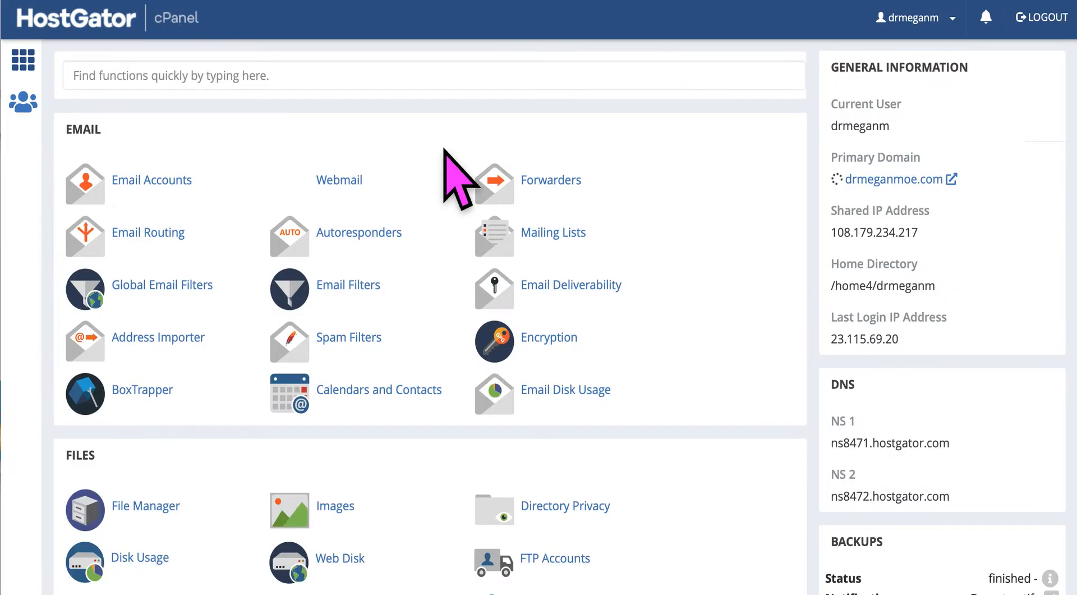
scroll(890, 261, down, 1)
scroll(884, 238, up, 1)
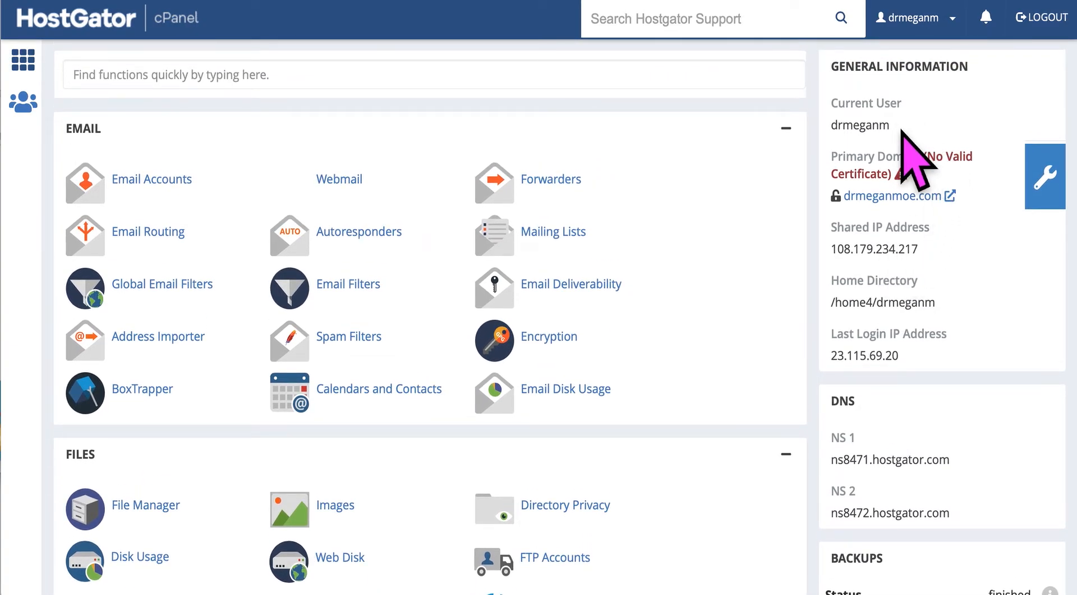
drag(909, 147, 838, 129)
double_click(844, 126)
key(super+c)
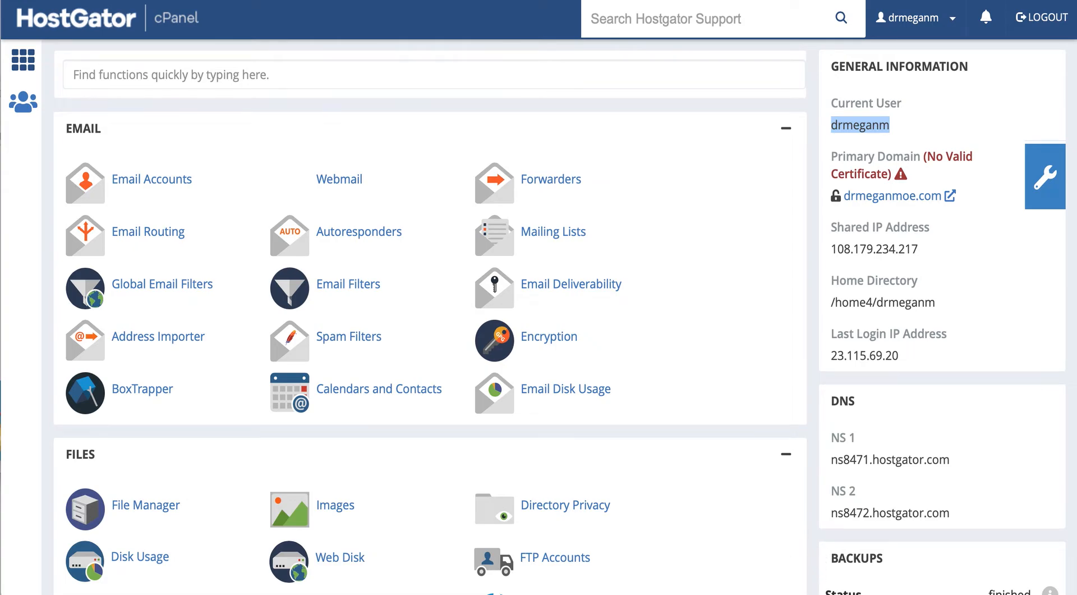
key(super+Tab)
Step: Paste the cPanel user name as Username and shared IP 108.179.234.217 as Host
click(258, 76)
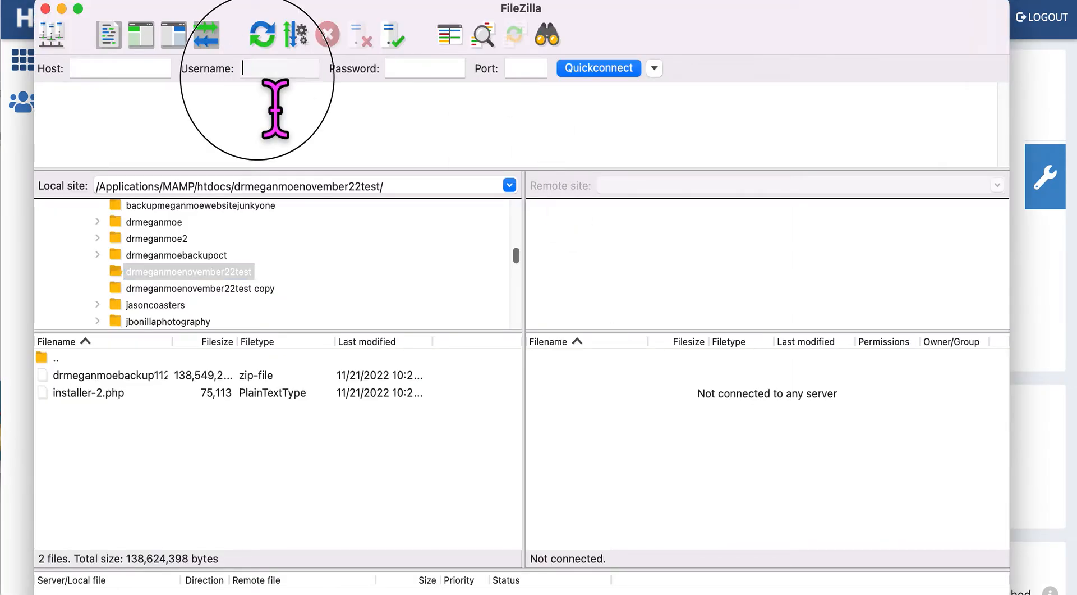
key(super+v)
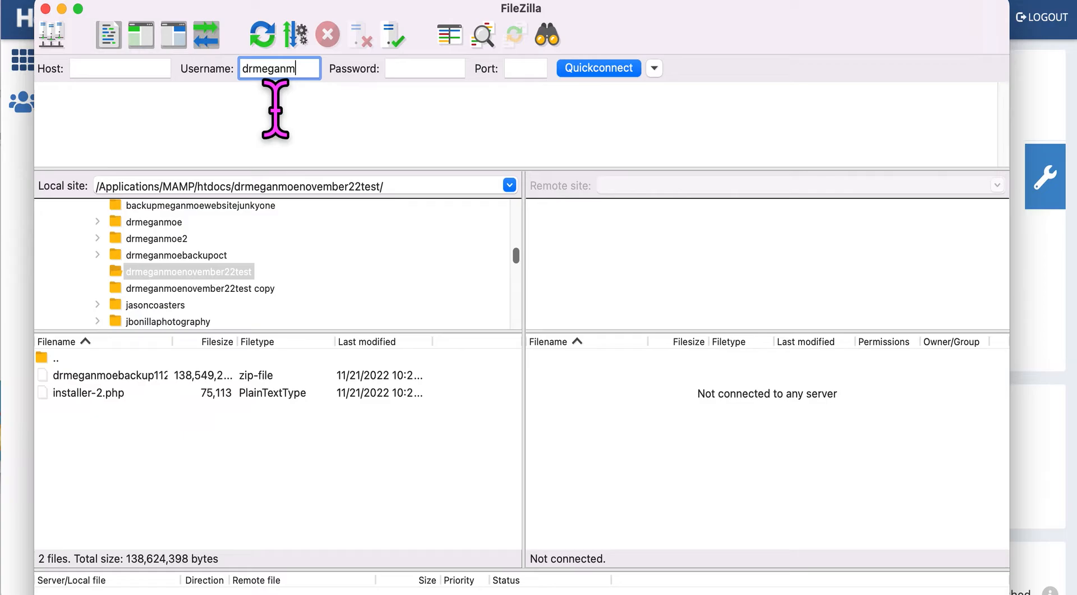
click(1030, 308)
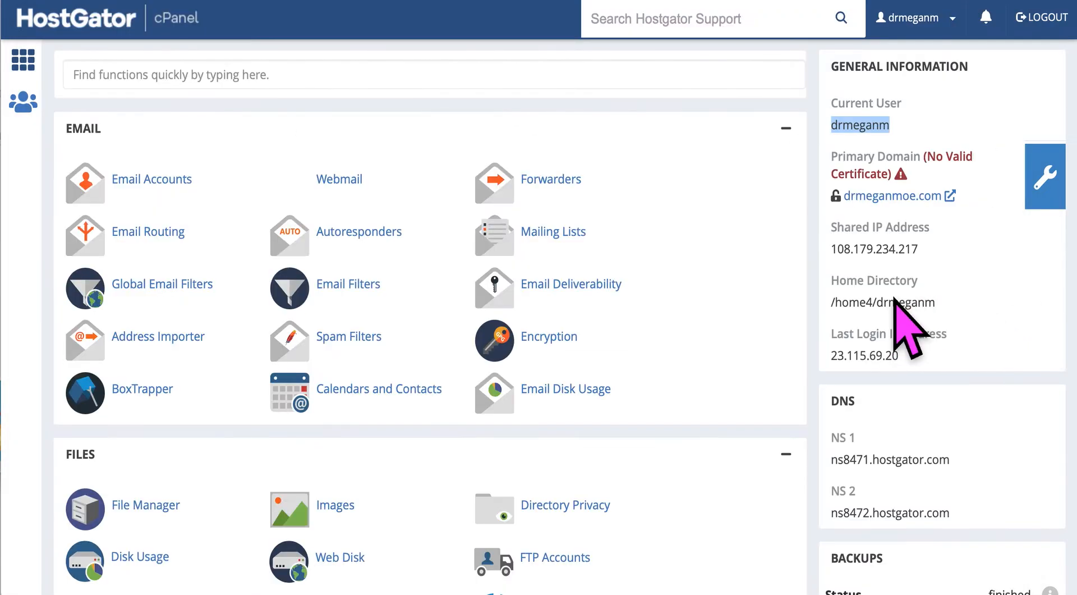
scroll(897, 303, down, 1)
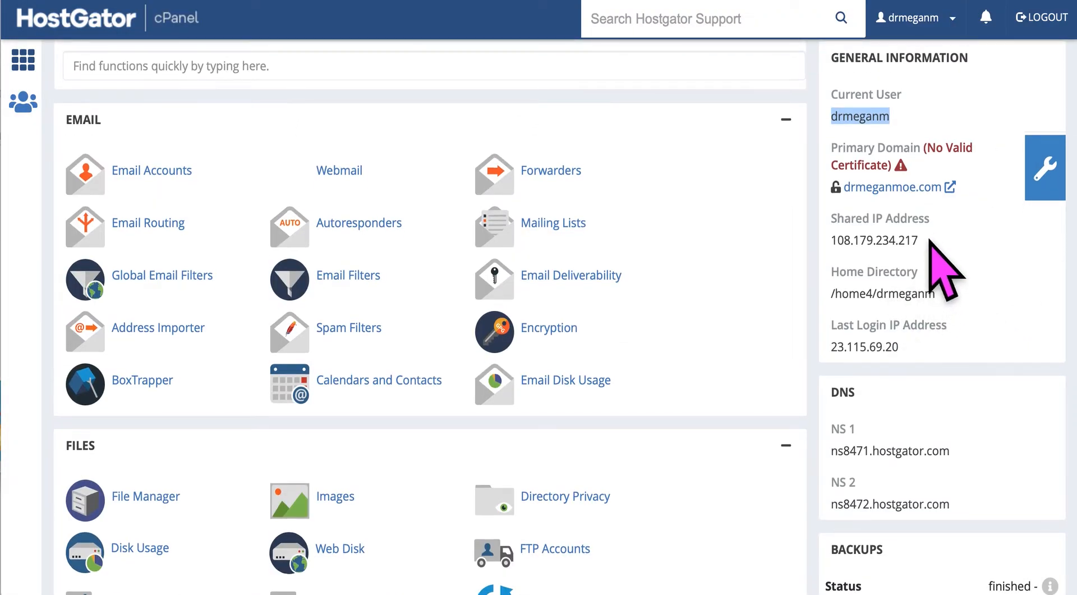
double_click(892, 240)
key(super+c)
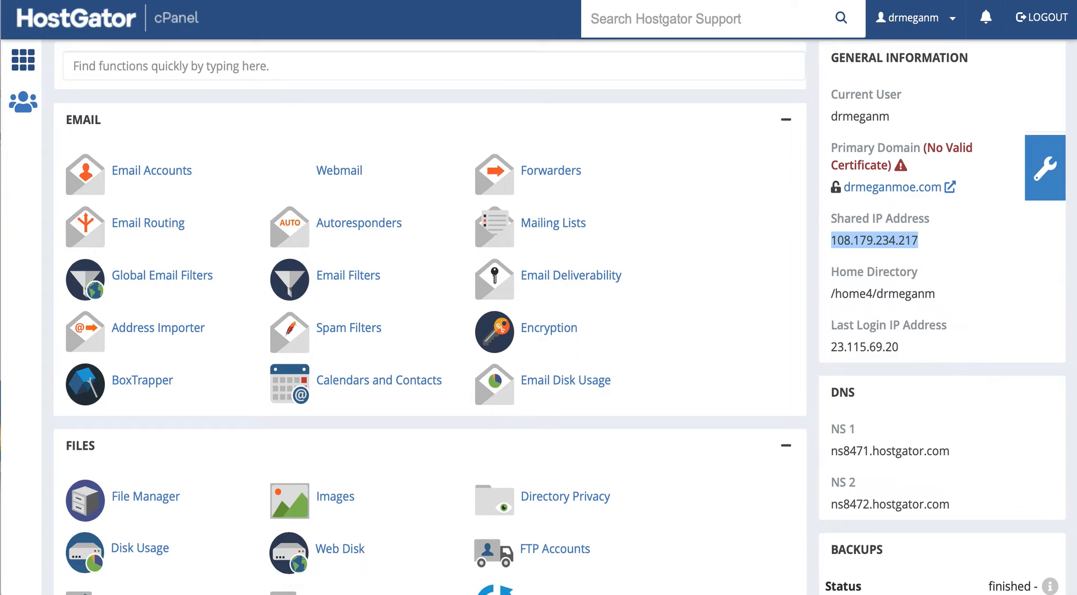
key(super+Tab)
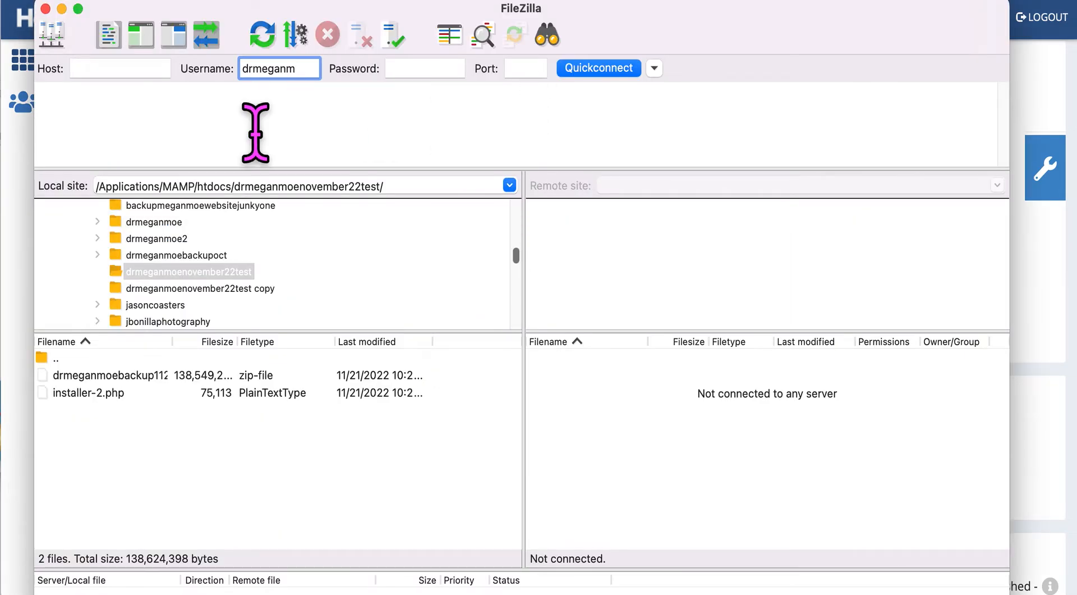
click(114, 74)
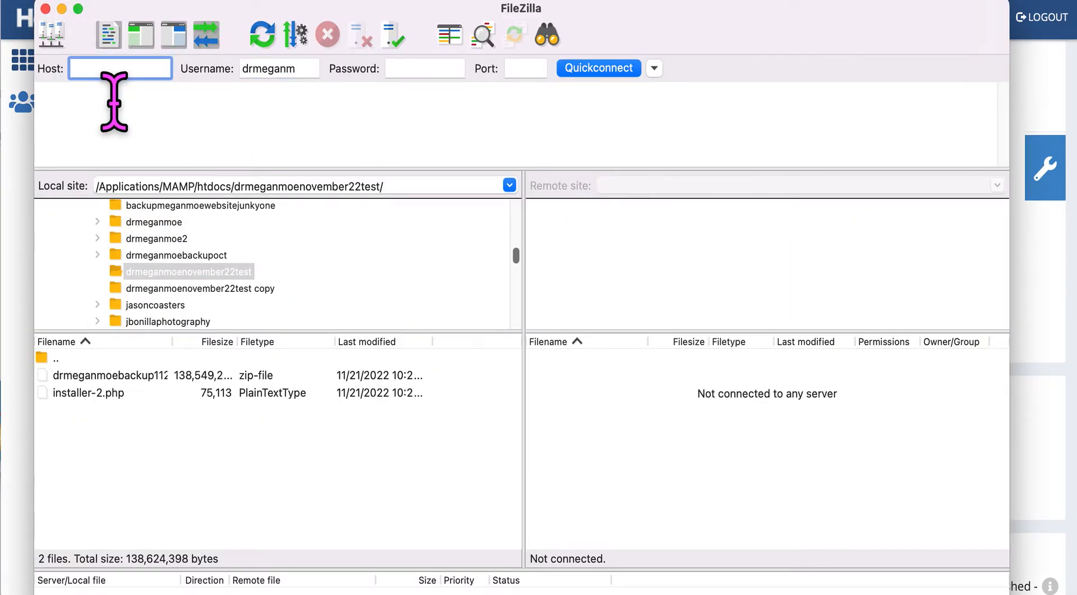
key(super+v)
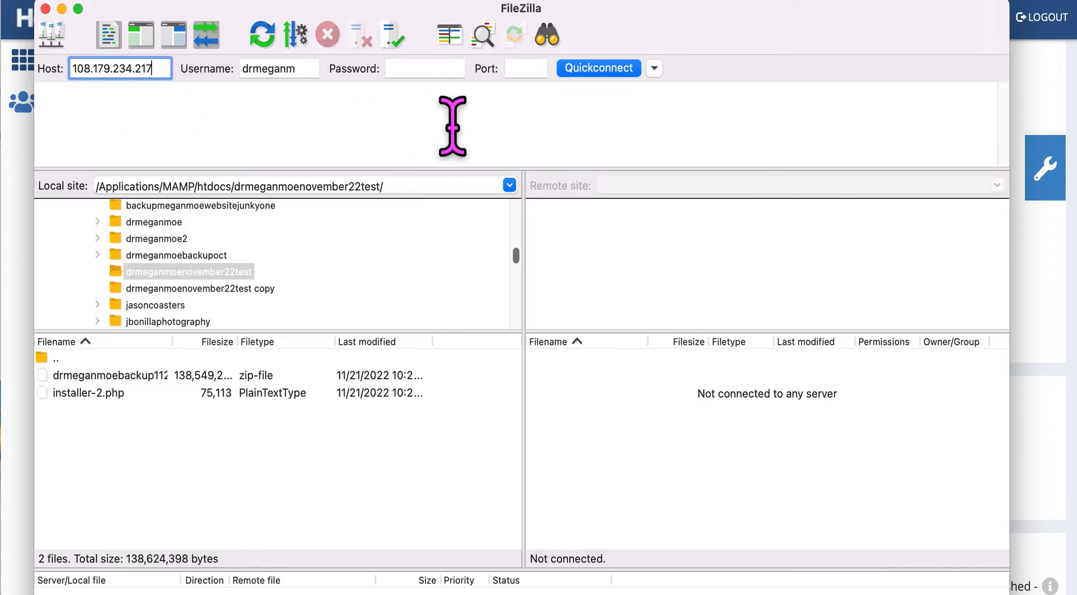
Step: Enter the account password and leave the Port field empty
click(423, 70)
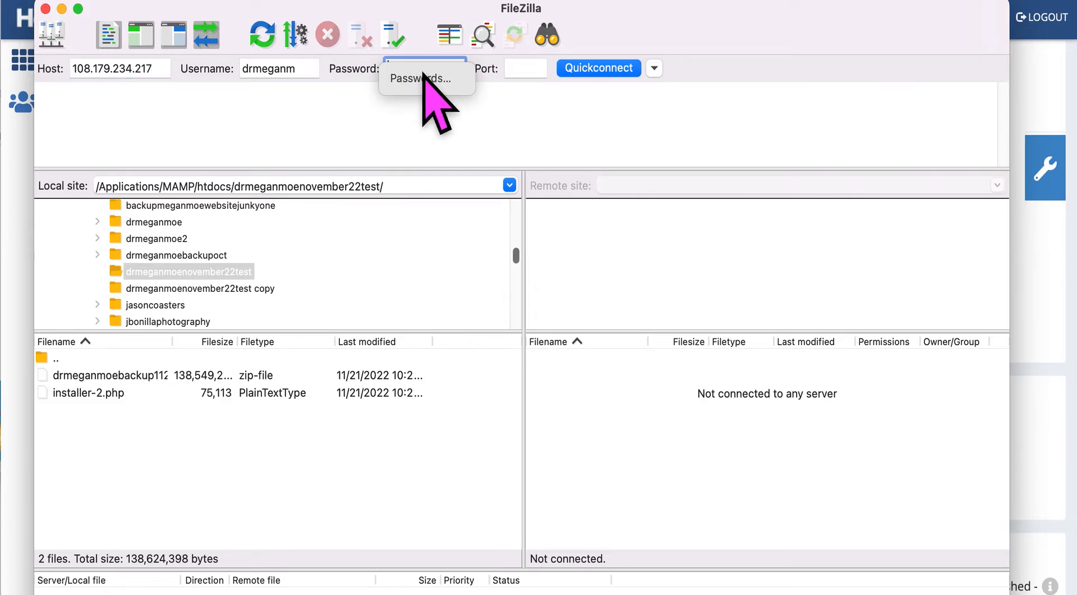
text(*)
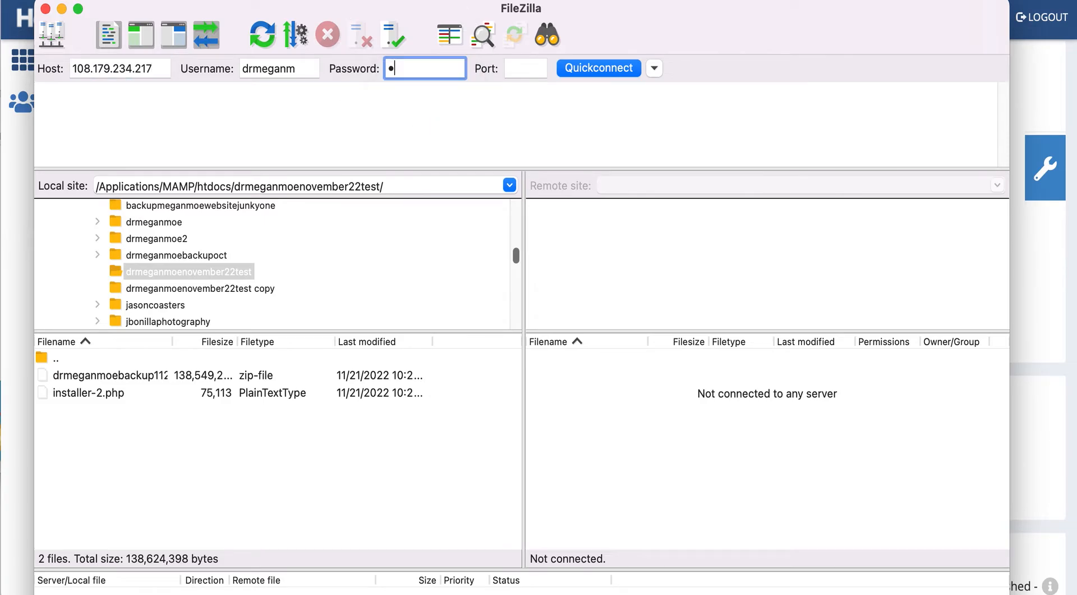
text(************)
click(537, 69)
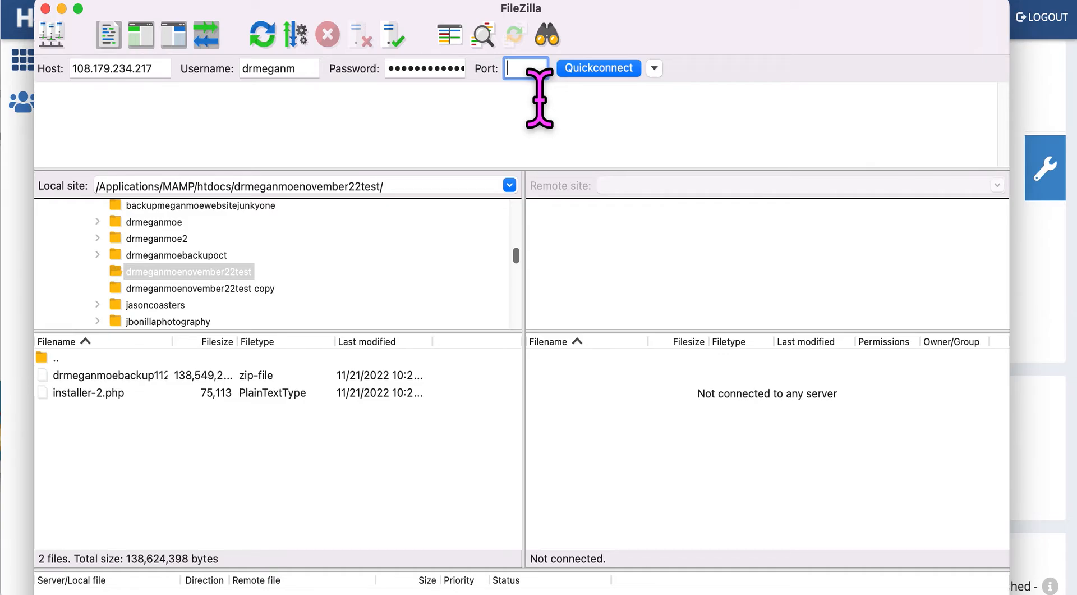
text(21)
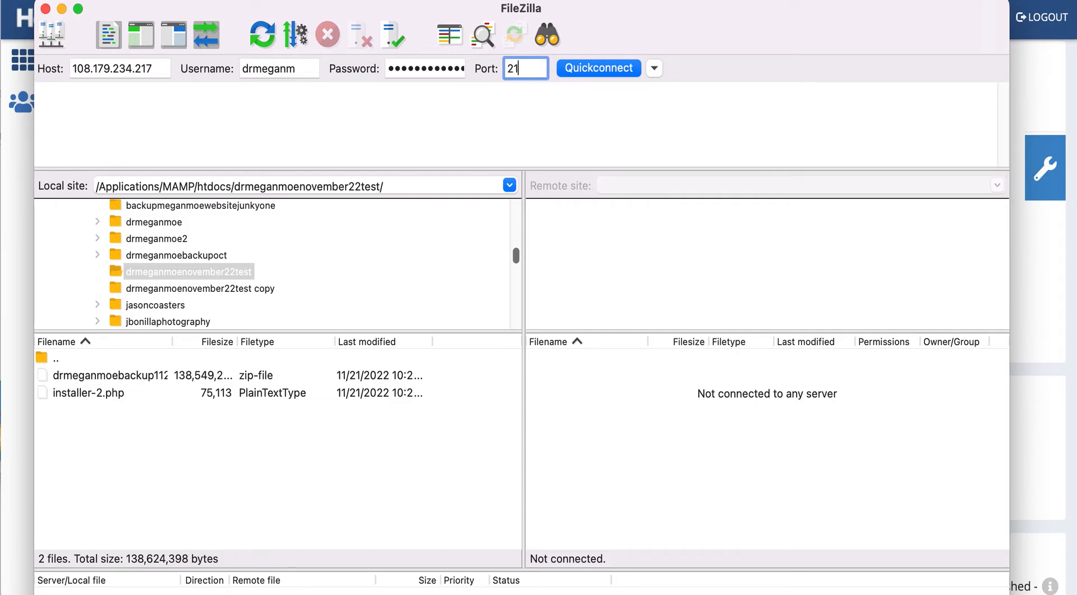
key(BackSpace)
key(BackSpace)
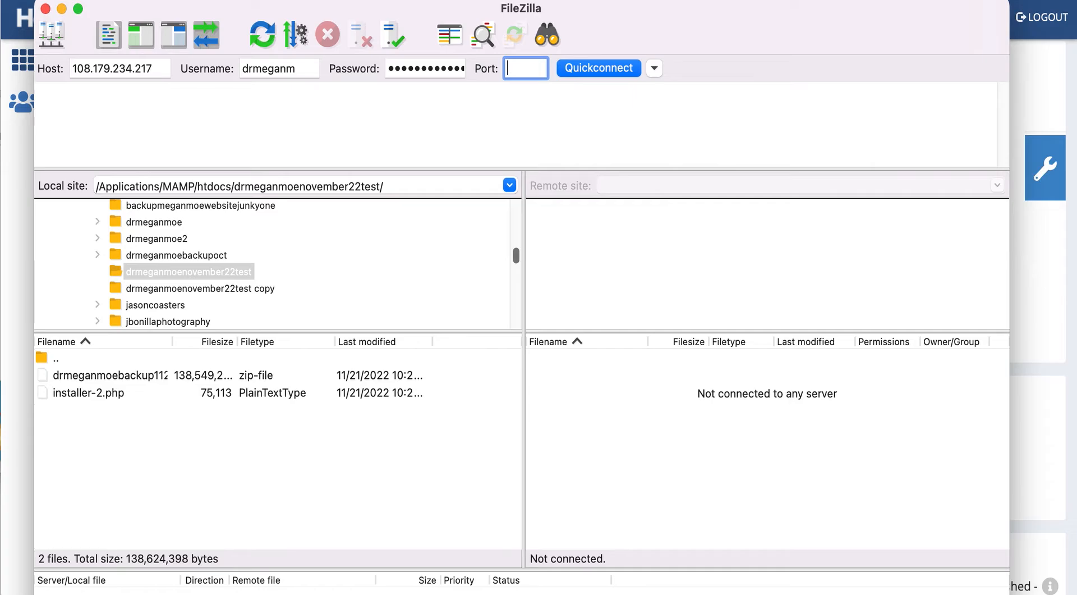
Step: Quickconnect to 108.179.234.217 and browse the server root listing with public_html and public_ftp
click(612, 73)
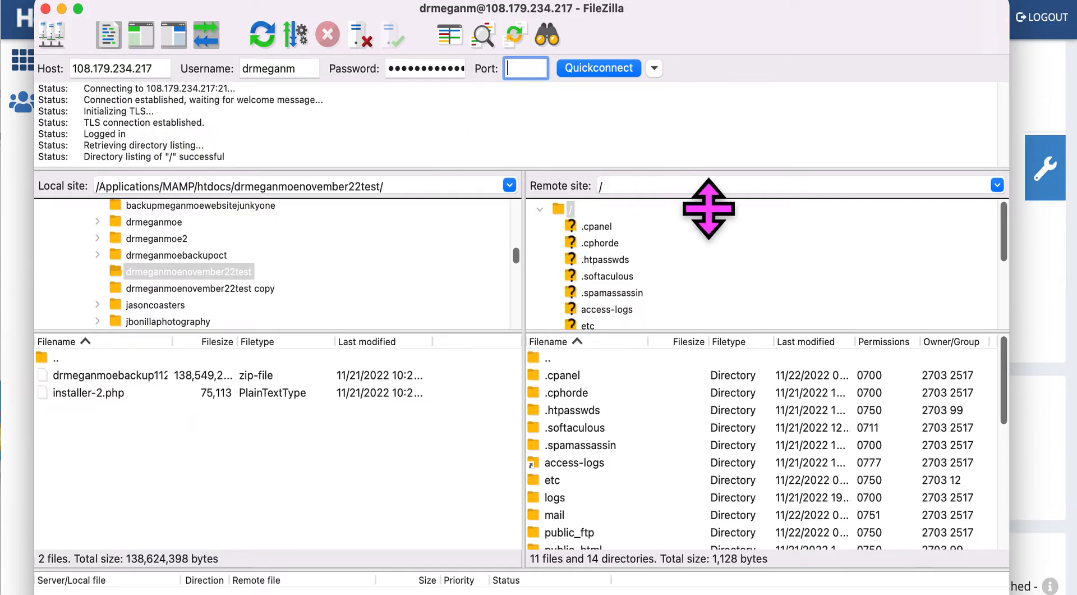
scroll(688, 212, down, 1)
scroll(688, 213, up, 1)
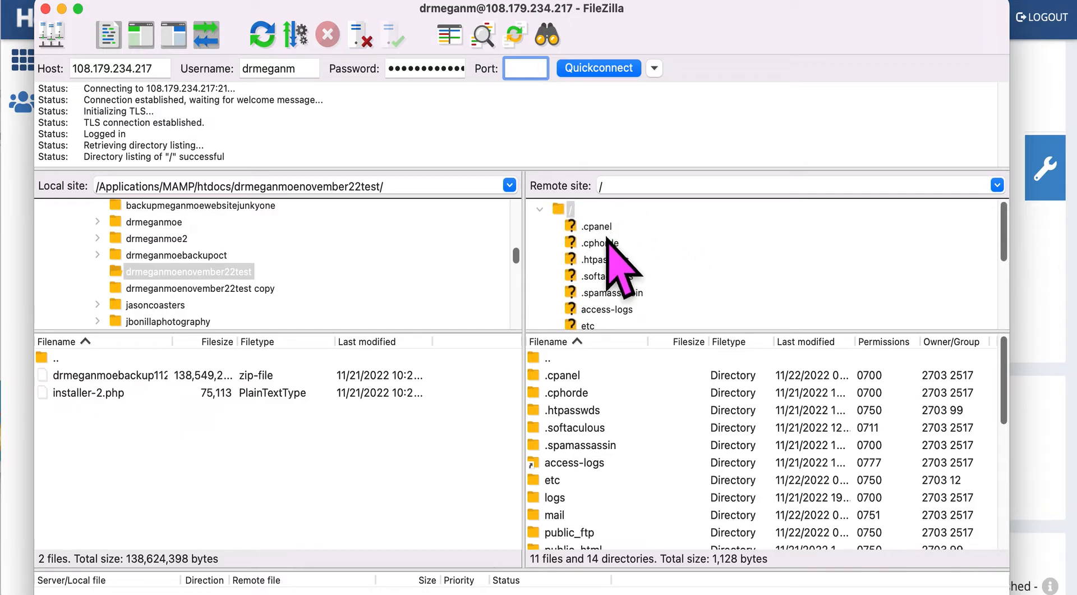
scroll(657, 291, down, 5)
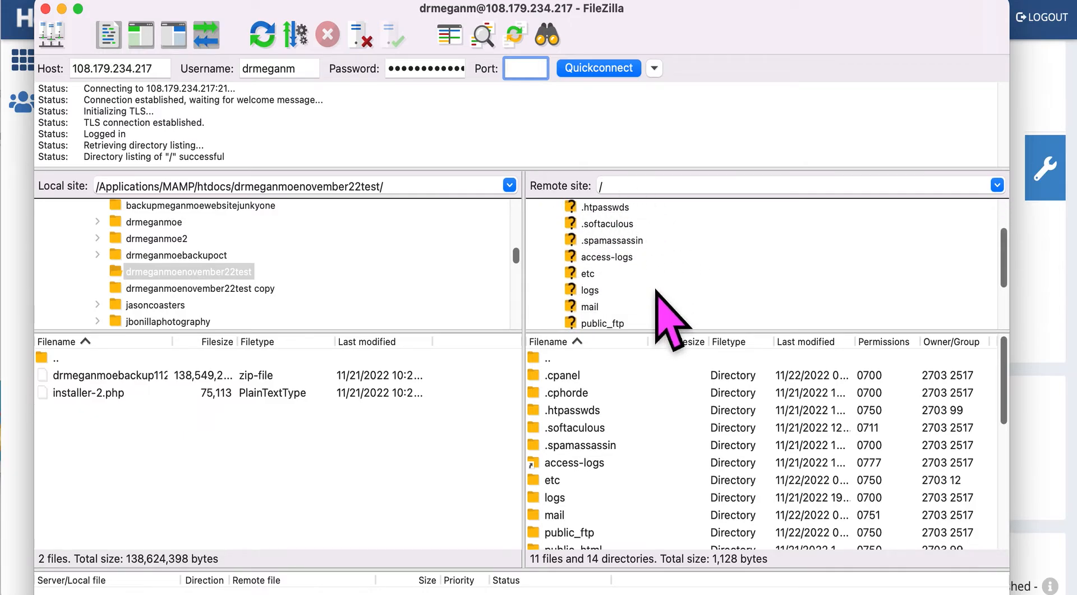
scroll(657, 291, down, 3)
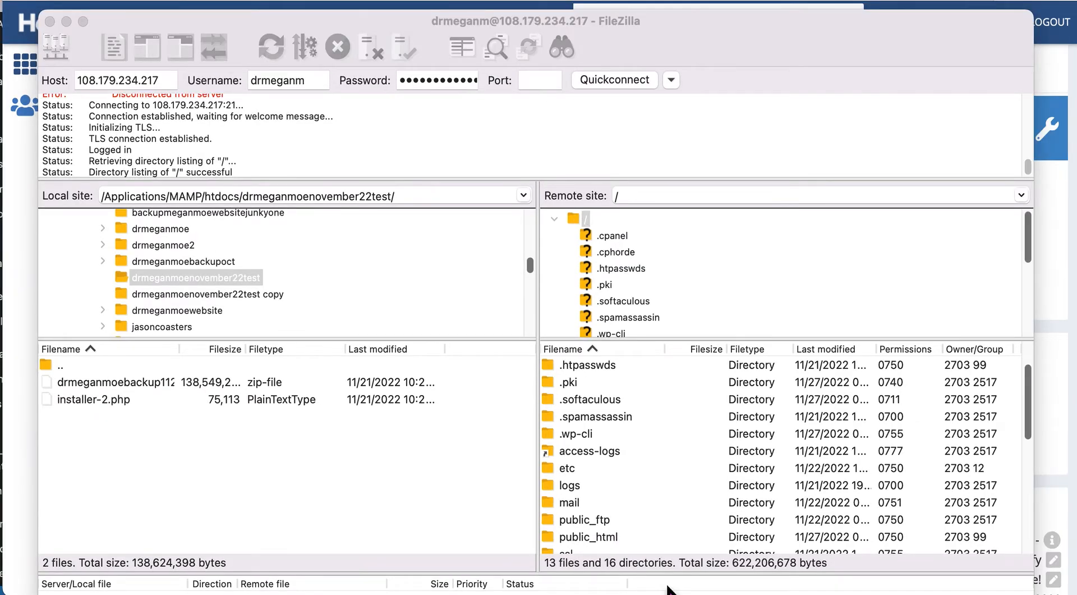
Step: Select the local backup zip and installer-2.php, then dismiss their context menu without uploading
click(110, 386)
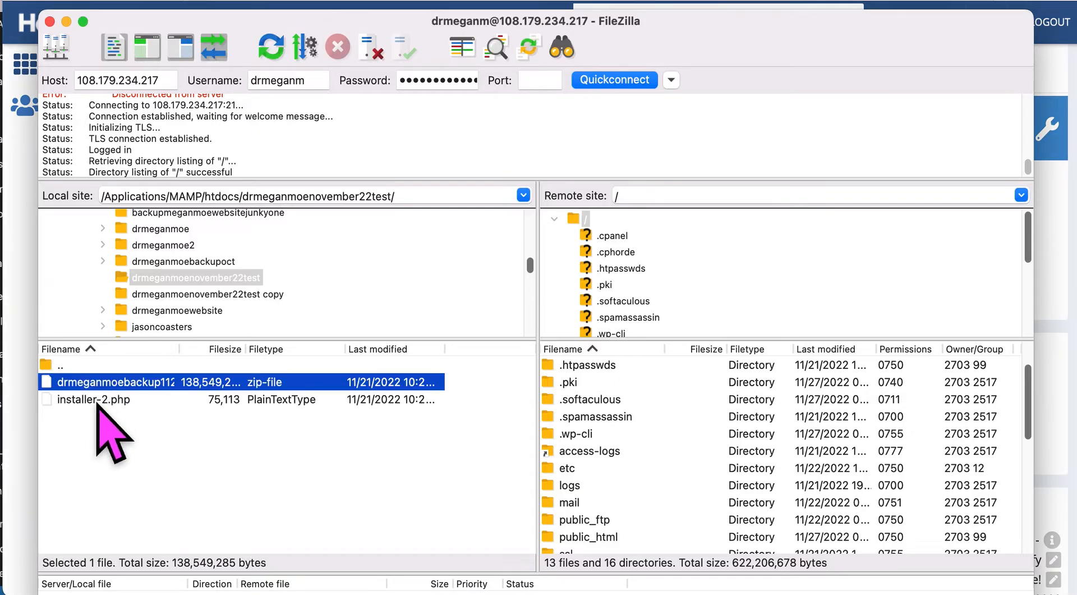
shift+click(97, 400)
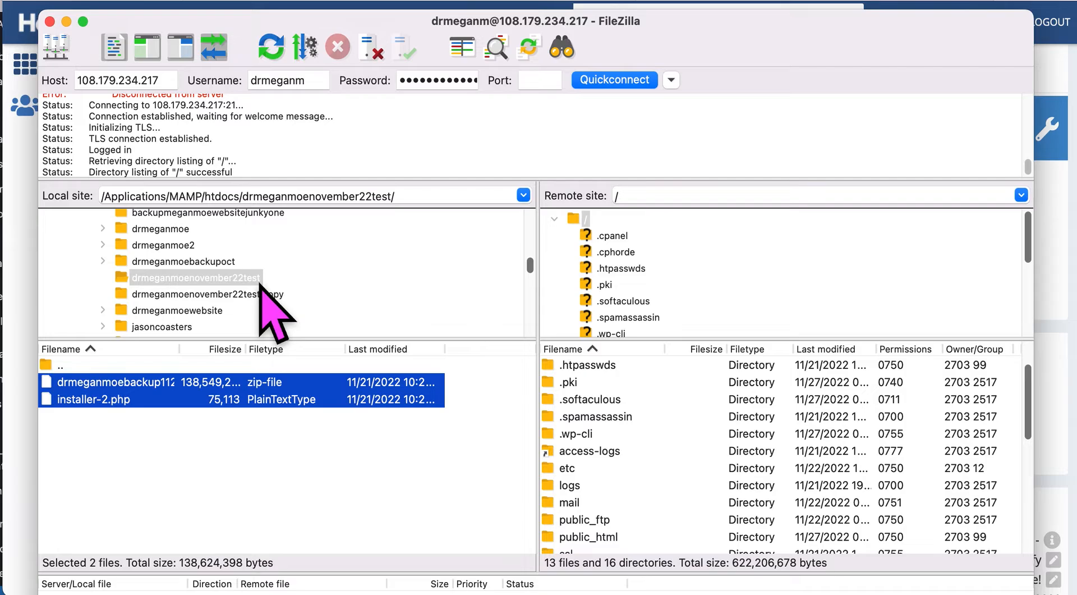
right_click(130, 399)
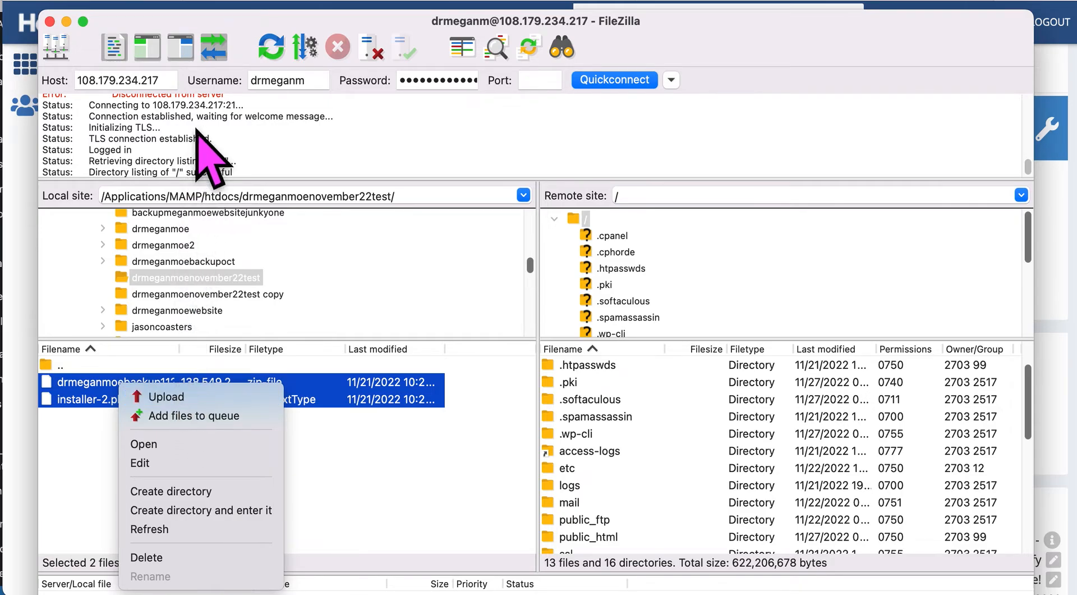
click(275, 160)
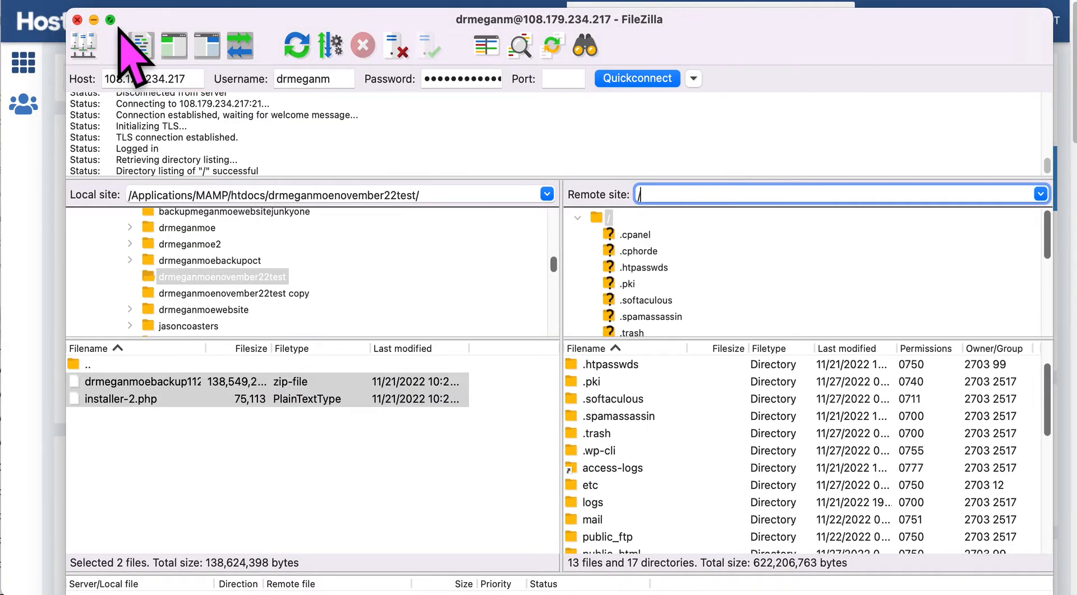
Step: Minimize FileZilla and open WordPress Manager by Softaculous from cPanel's Software section
click(94, 19)
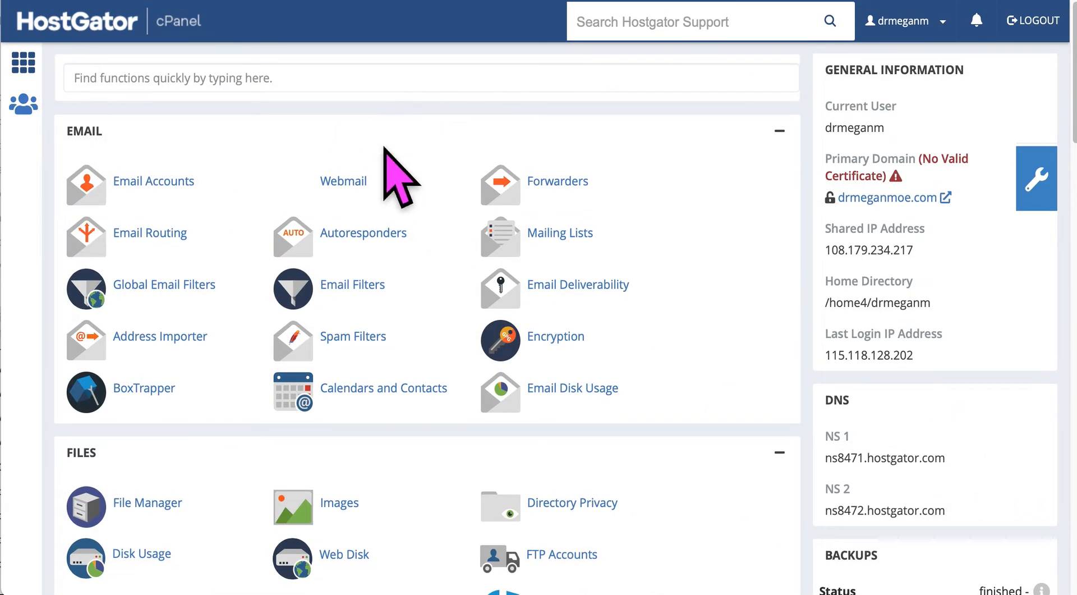
scroll(440, 261, down, 6)
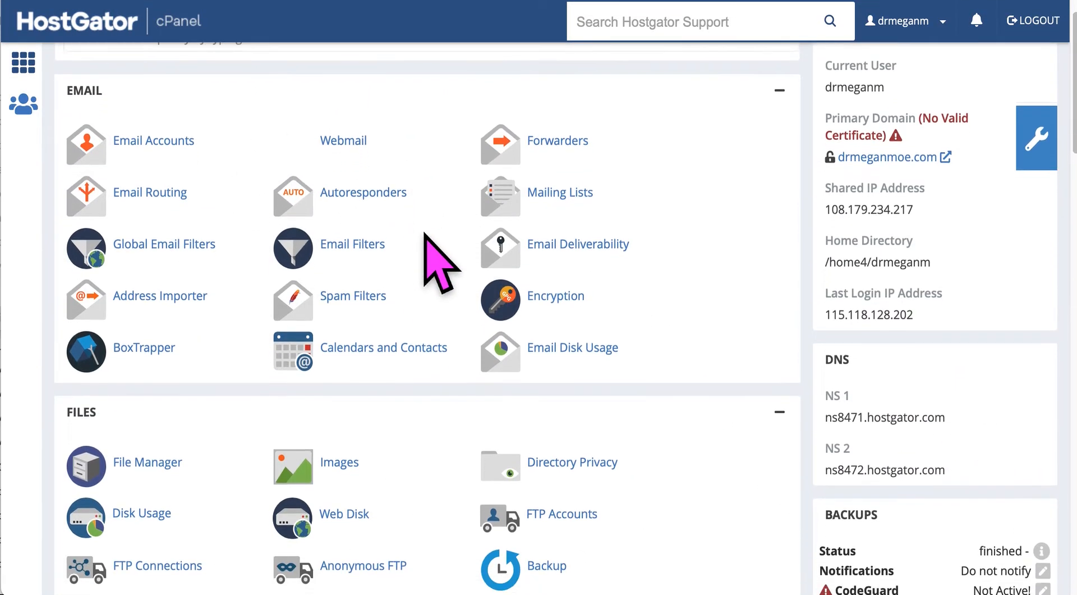
scroll(441, 260, down, 7)
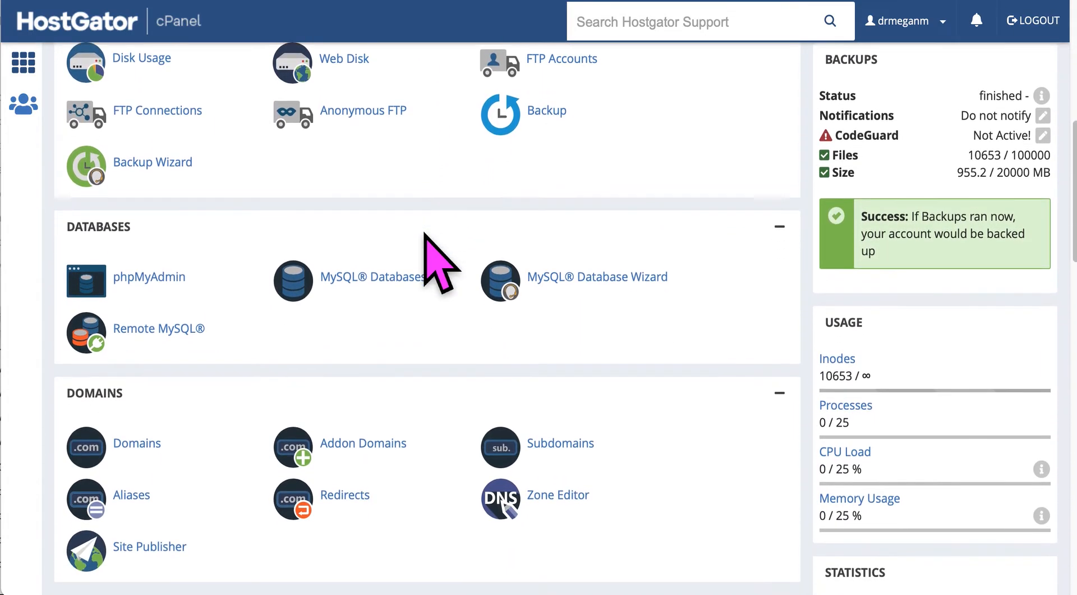
scroll(440, 261, down, 11)
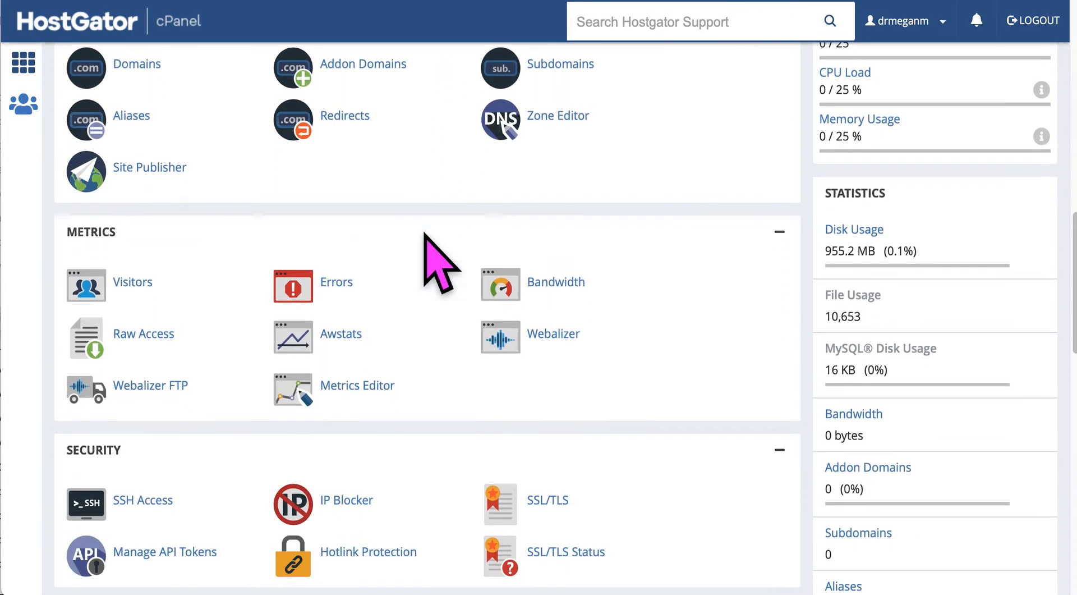
scroll(440, 261, up, 1)
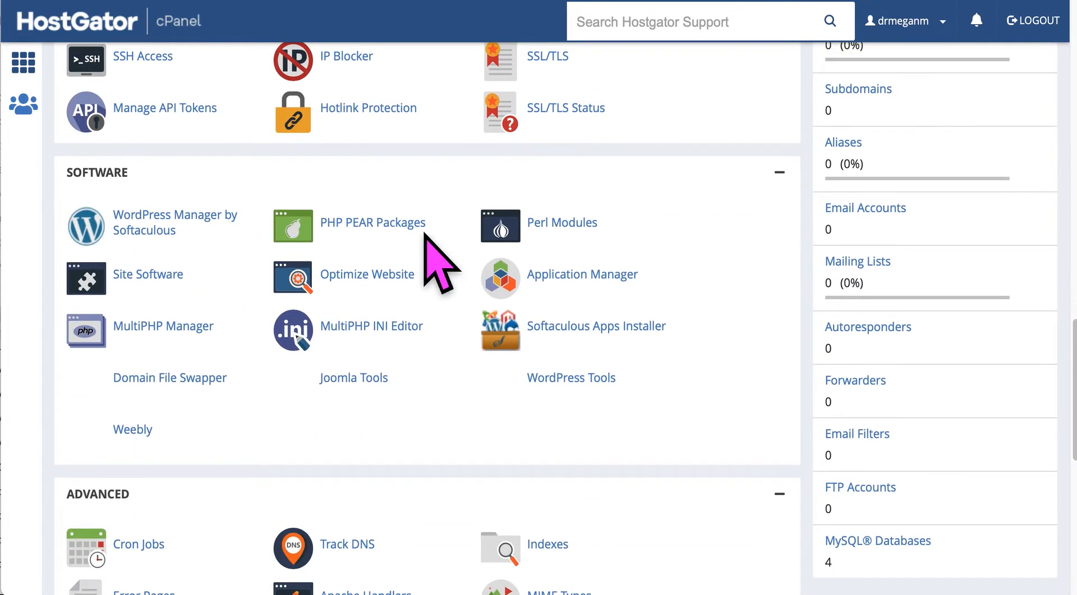
click(146, 224)
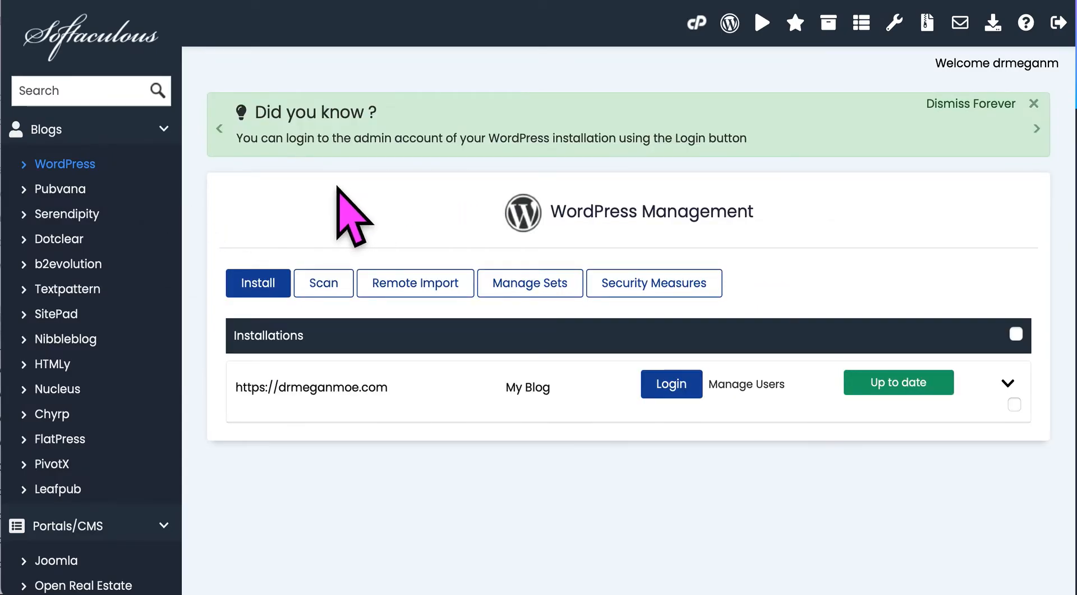
scroll(742, 241, down, 1)
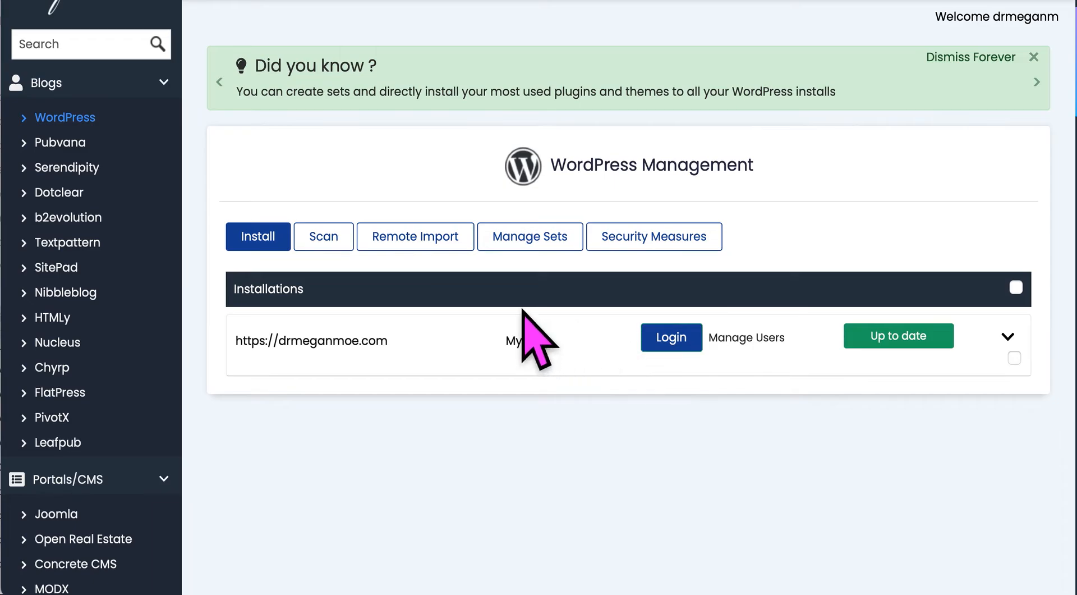
scroll(757, 180, up, 1)
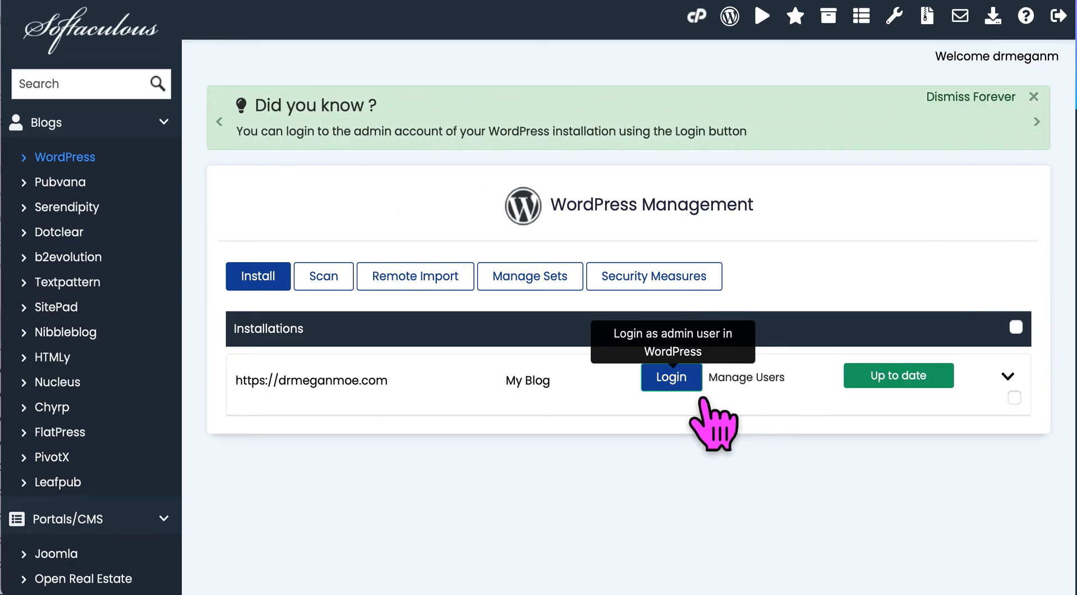
click(683, 383)
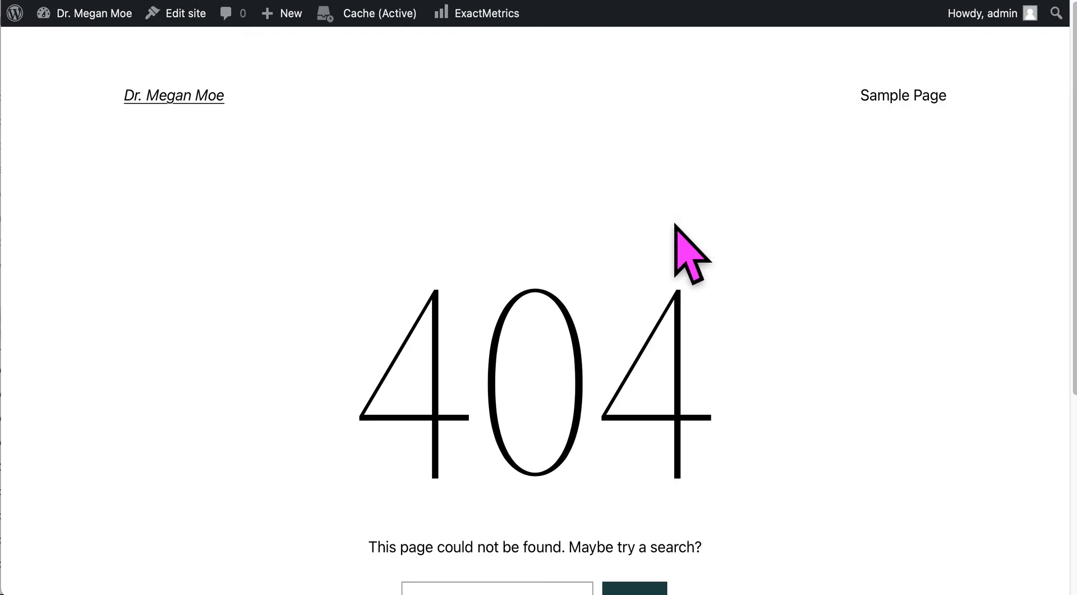
Step: Review the installed plugins from the Dashboard, then open Duplicator Pro's empty Packages list
mouse_move(96, 16)
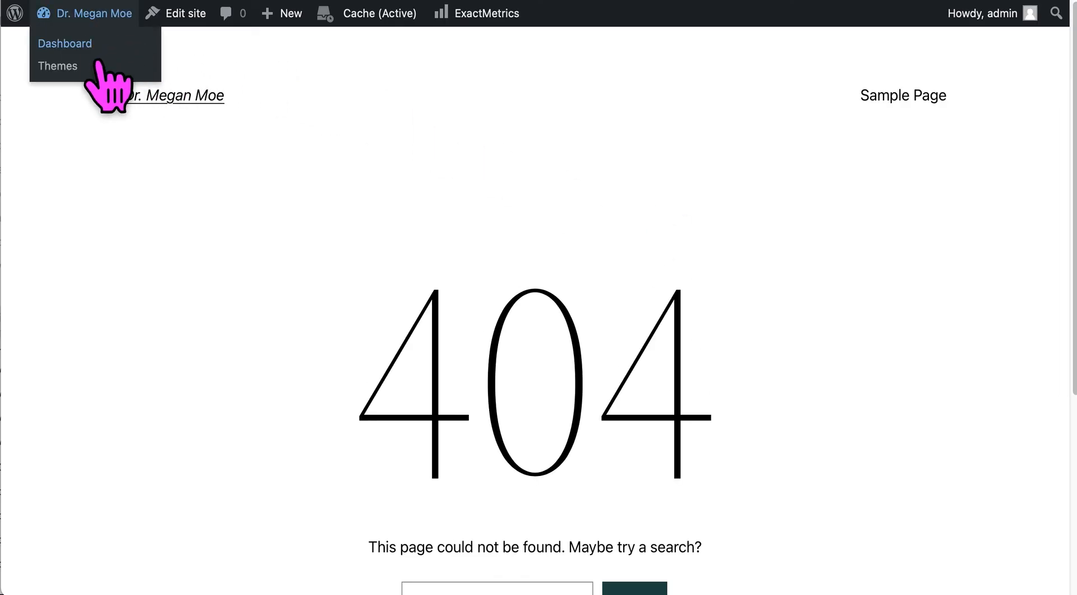
click(65, 44)
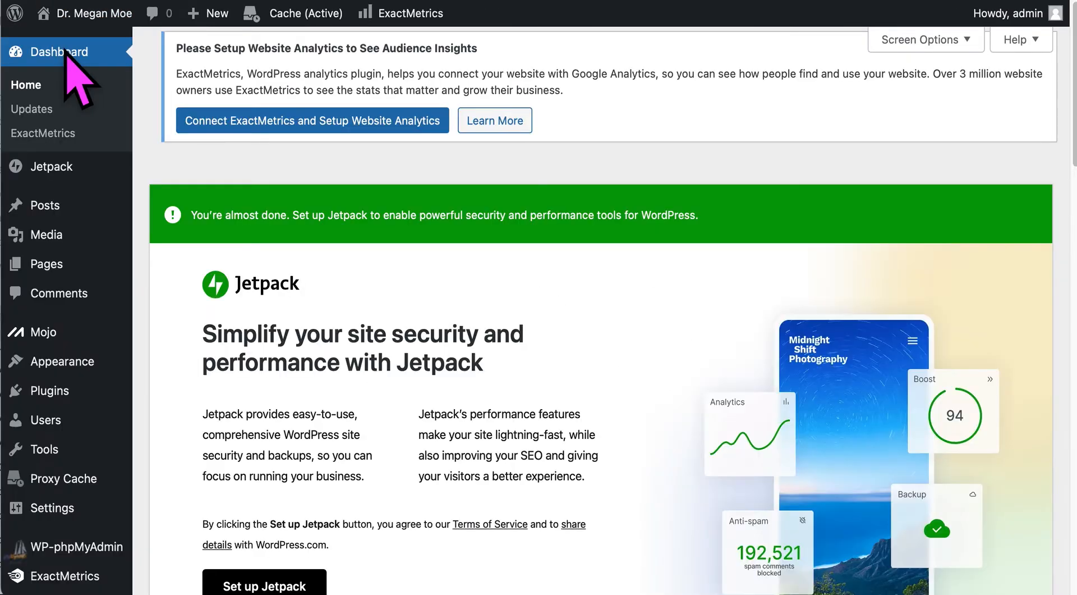
scroll(25, 284, down, 5)
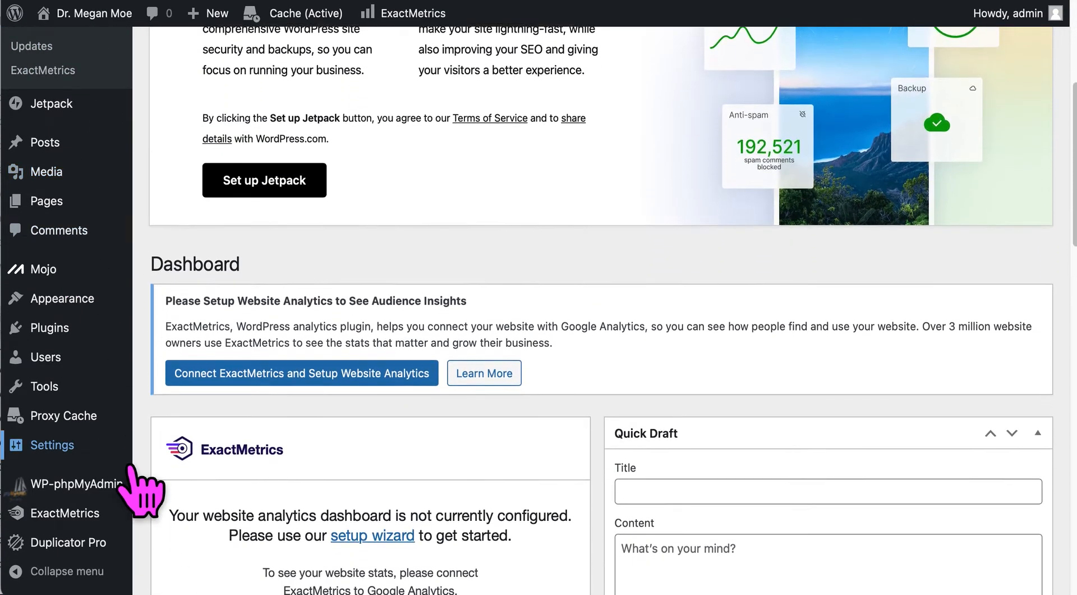
mouse_move(93, 554)
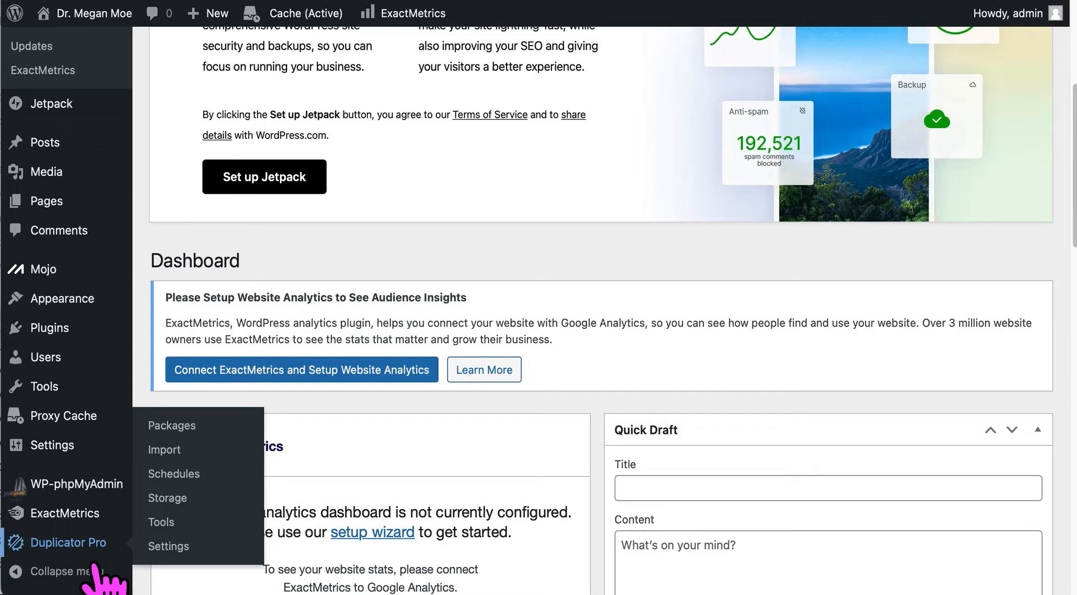
click(55, 335)
scroll(413, 451, down, 15)
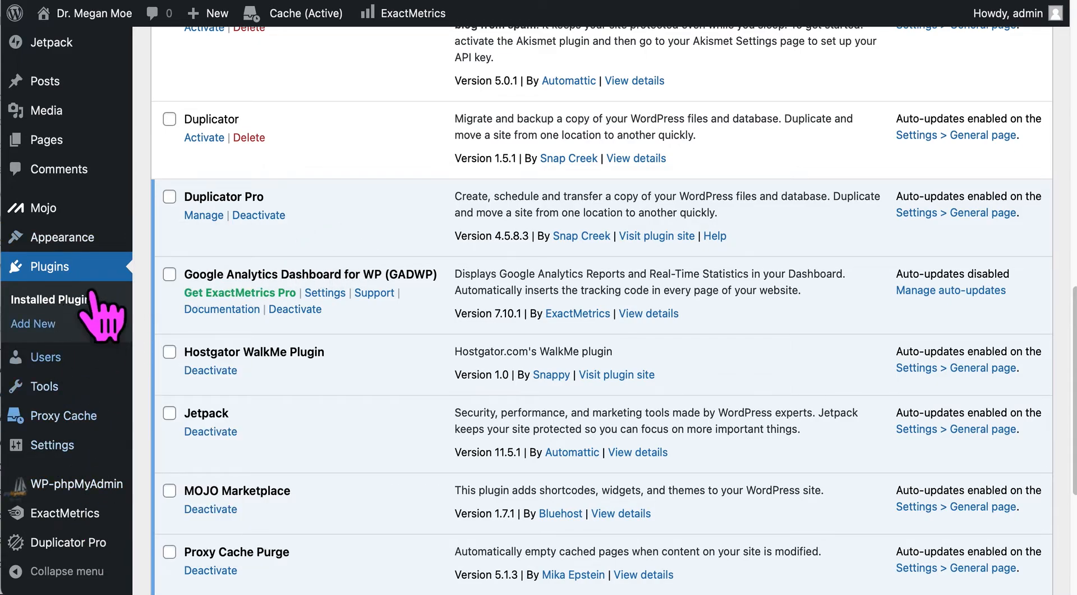
click(66, 546)
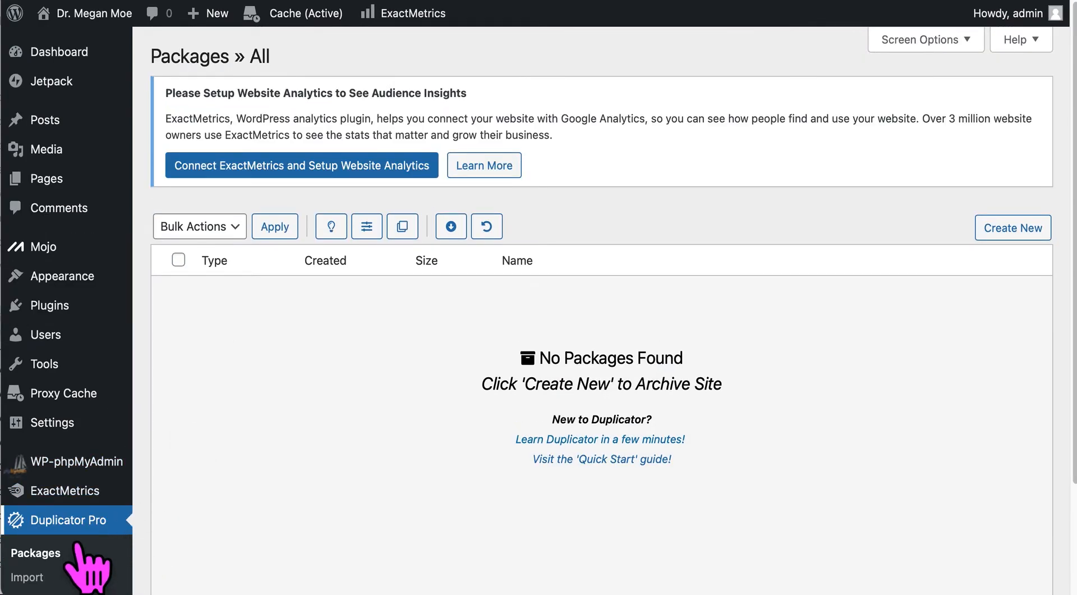
Step: Open Duplicator Pro's Import page and bring up the file chooser under Upload Archive
scroll(34, 561, down, 3)
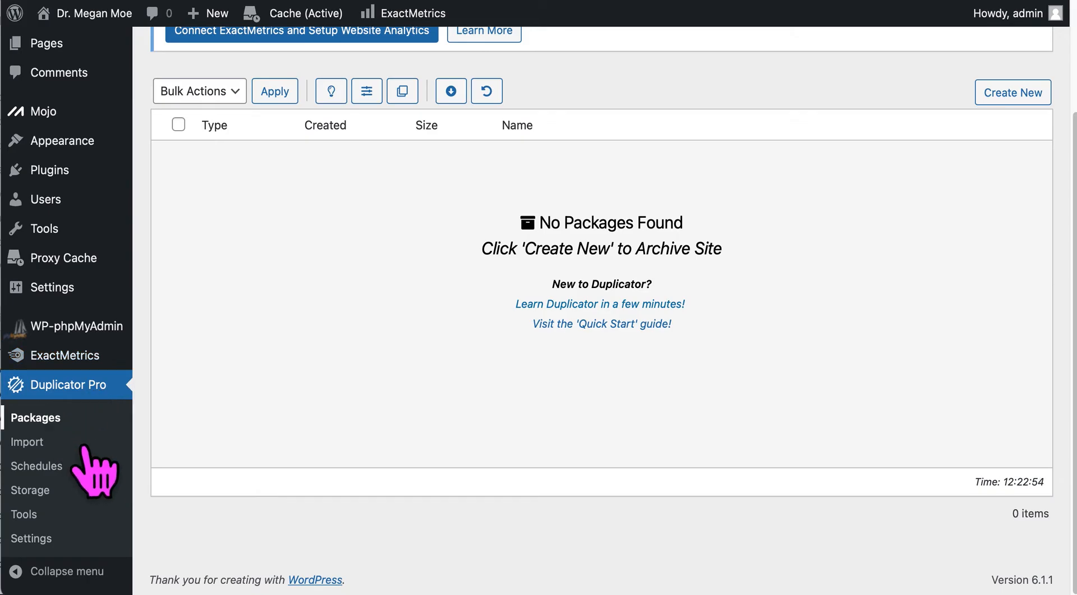
click(32, 453)
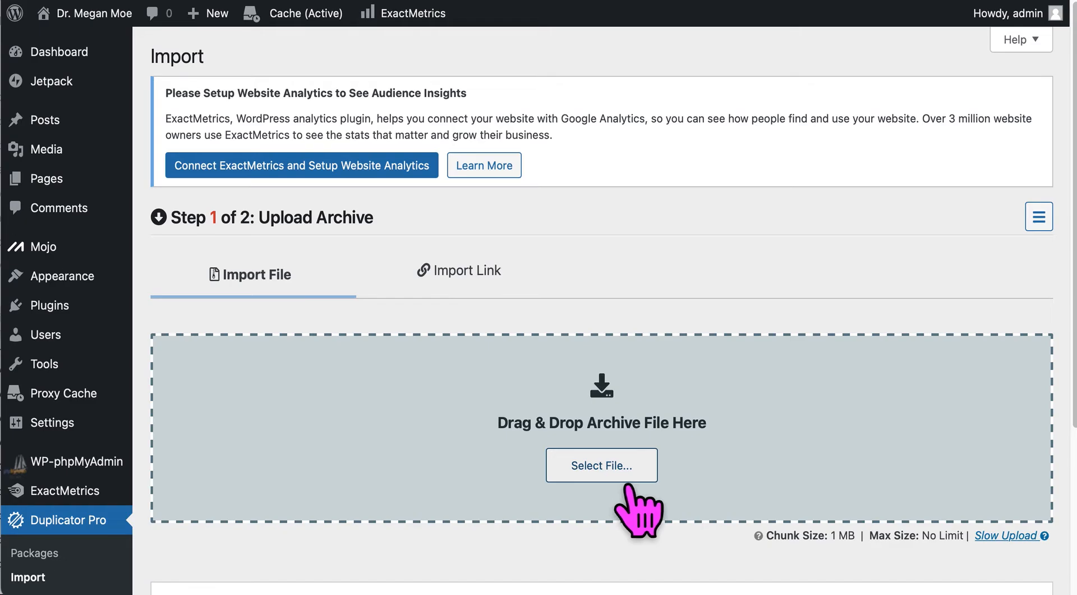
click(624, 482)
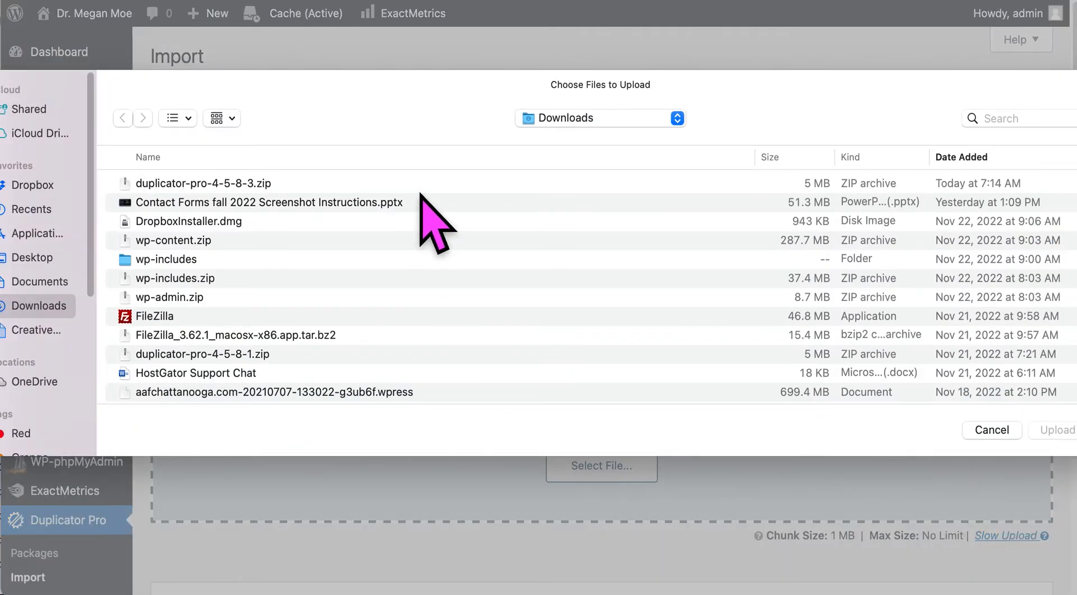
Step: Choose the site's backup archive .zip from Applications > MAMP > htdocs and upload it
click(35, 234)
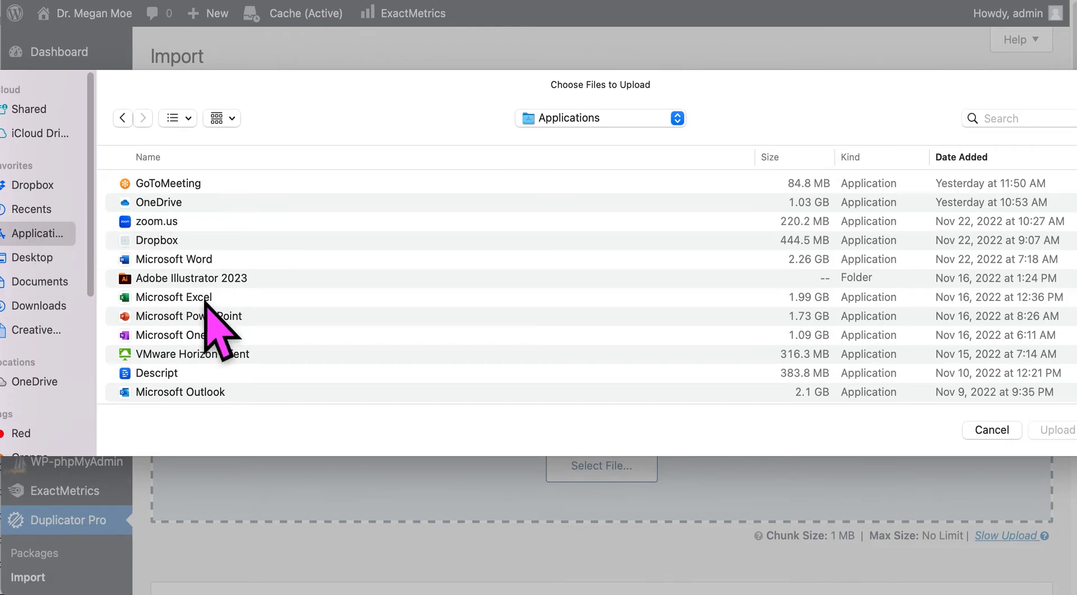
scroll(211, 329, down, 5)
scroll(216, 337, up, 3)
click(148, 157)
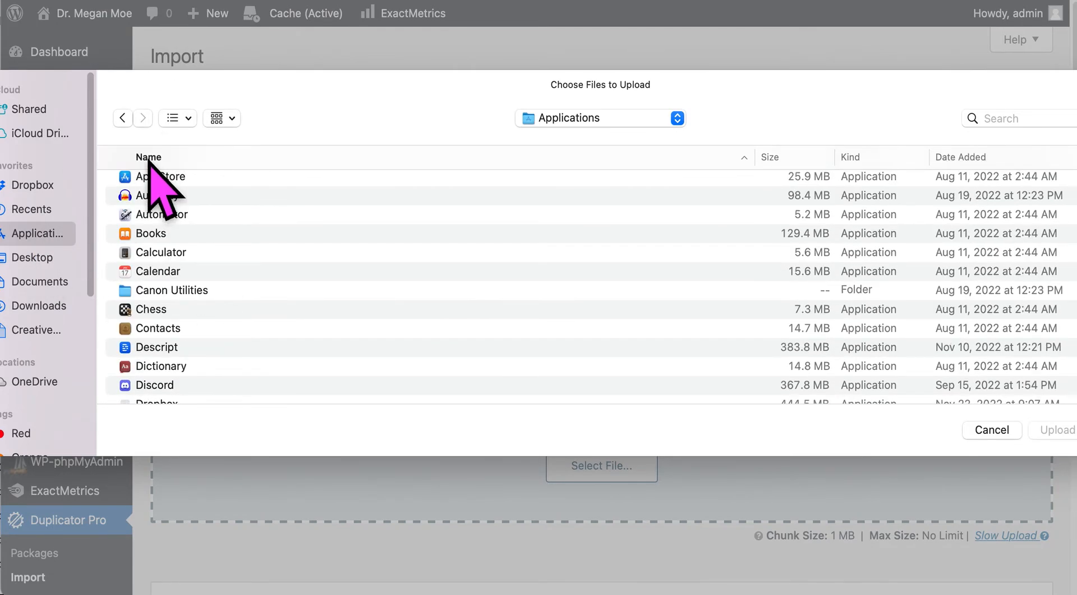
scroll(144, 252, down, 15)
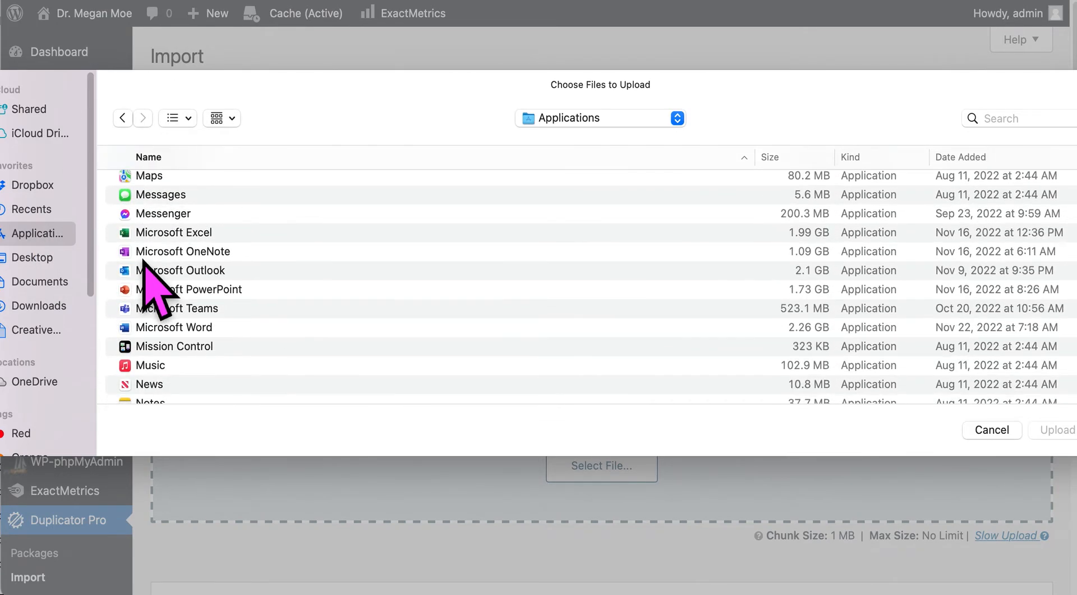
scroll(144, 263, up, 5)
double_click(162, 230)
scroll(171, 359, down, 2)
scroll(169, 337, down, 3)
scroll(163, 302, up, 5)
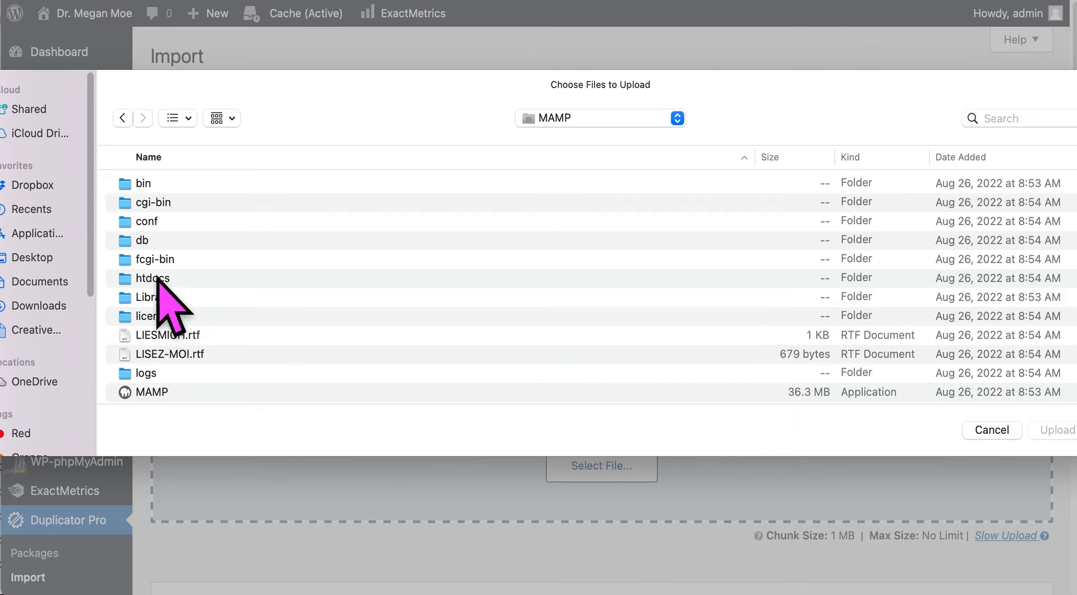
double_click(157, 277)
click(277, 185)
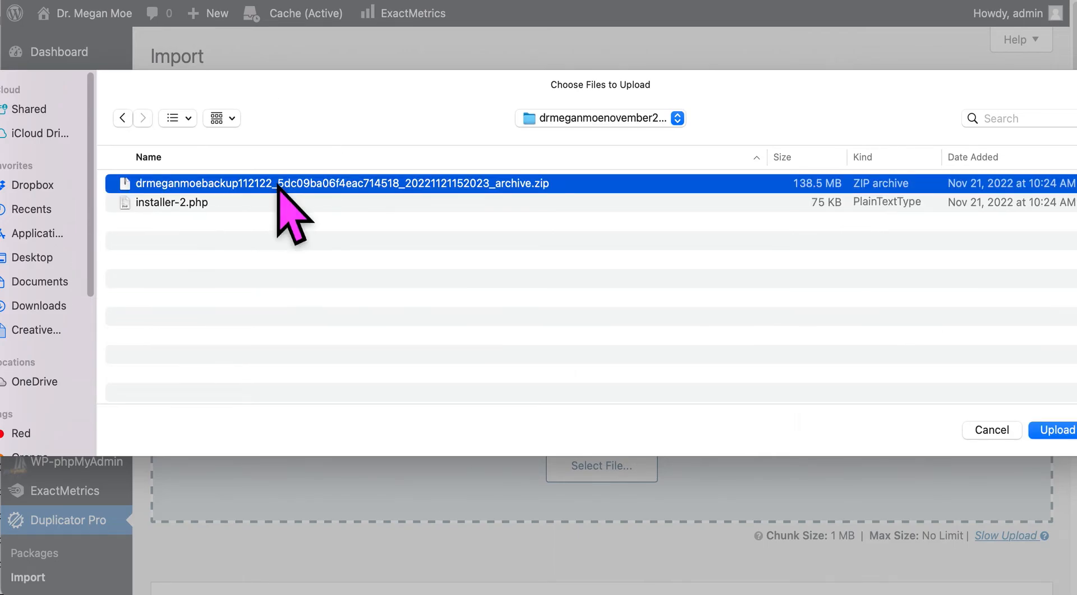
click(1047, 430)
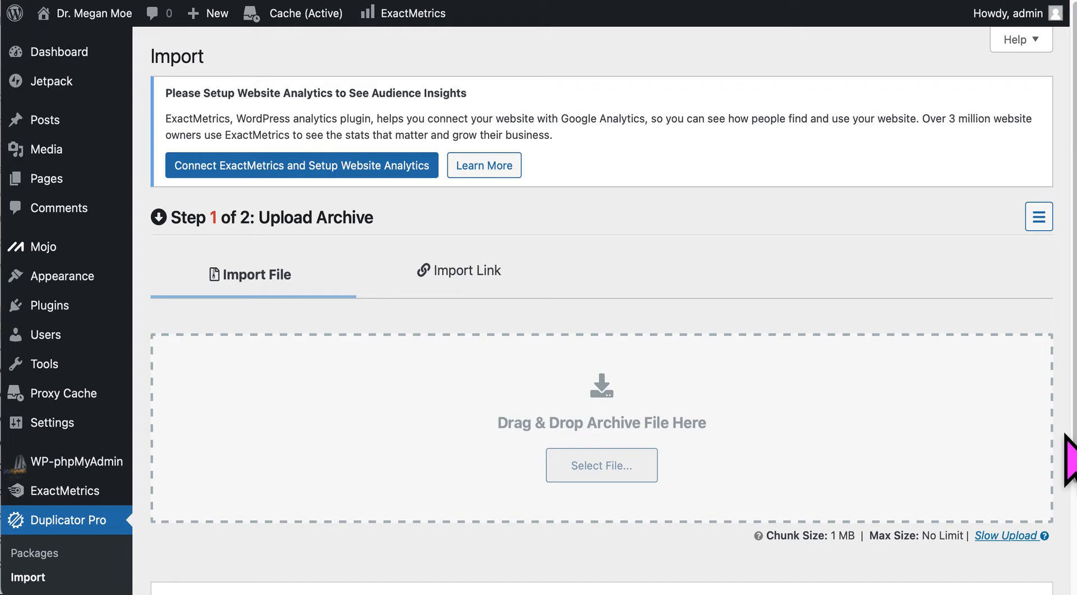
Step: Drop the 132.13MB backup archive into the upload zone and continue with the ready package
drag(1066, 433, 622, 340)
drag(576, 345, 584, 440)
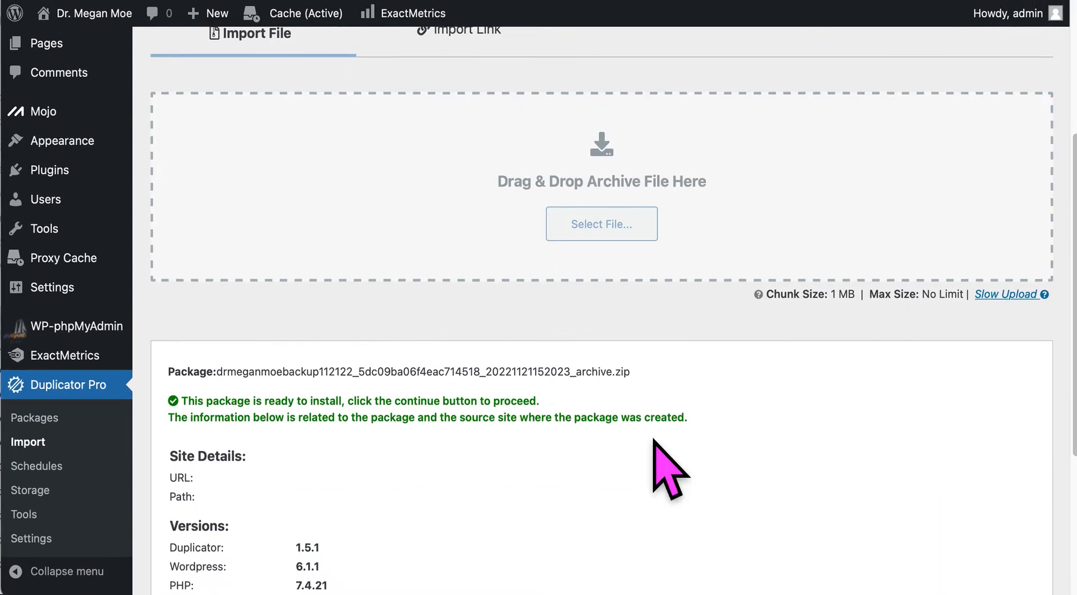
scroll(653, 439, down, 3)
scroll(653, 439, down, 3)
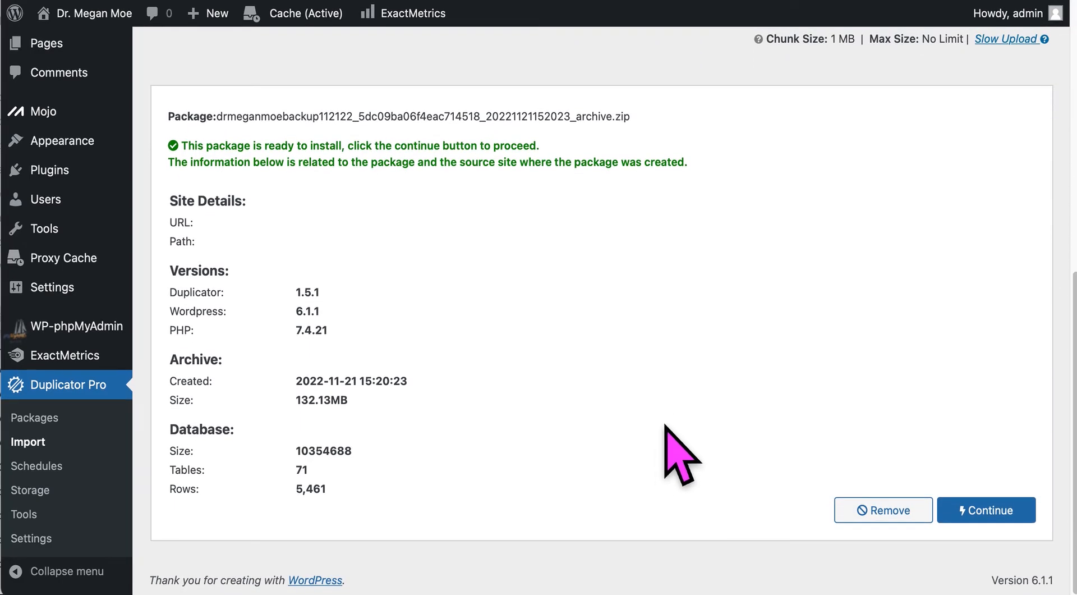
click(1003, 513)
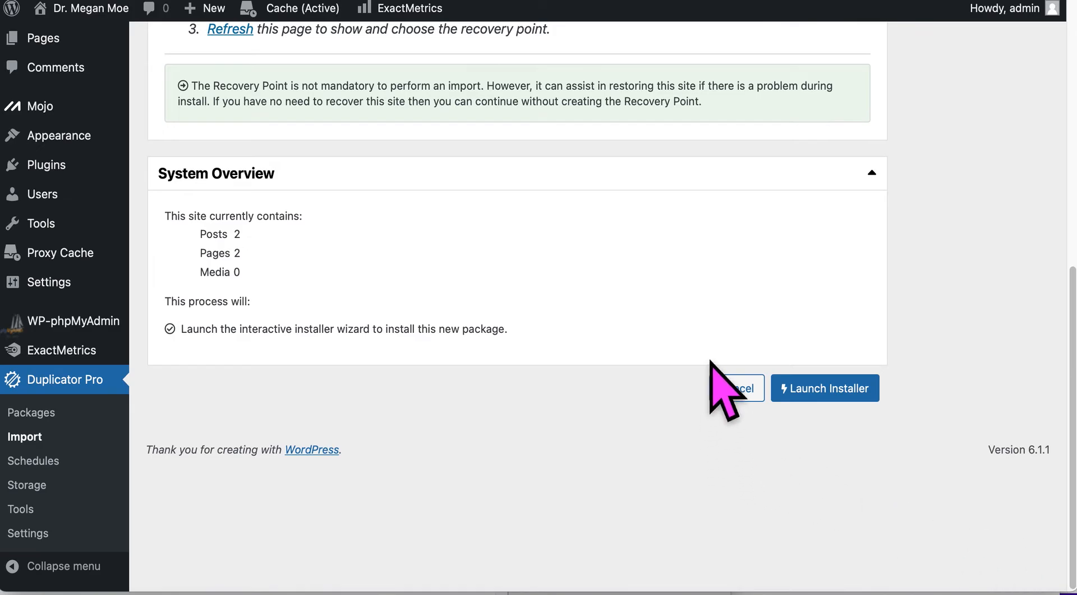
Step: Launch the installer for the uploaded package without creating a recovery point
scroll(788, 264, up, 5)
scroll(799, 263, up, 2)
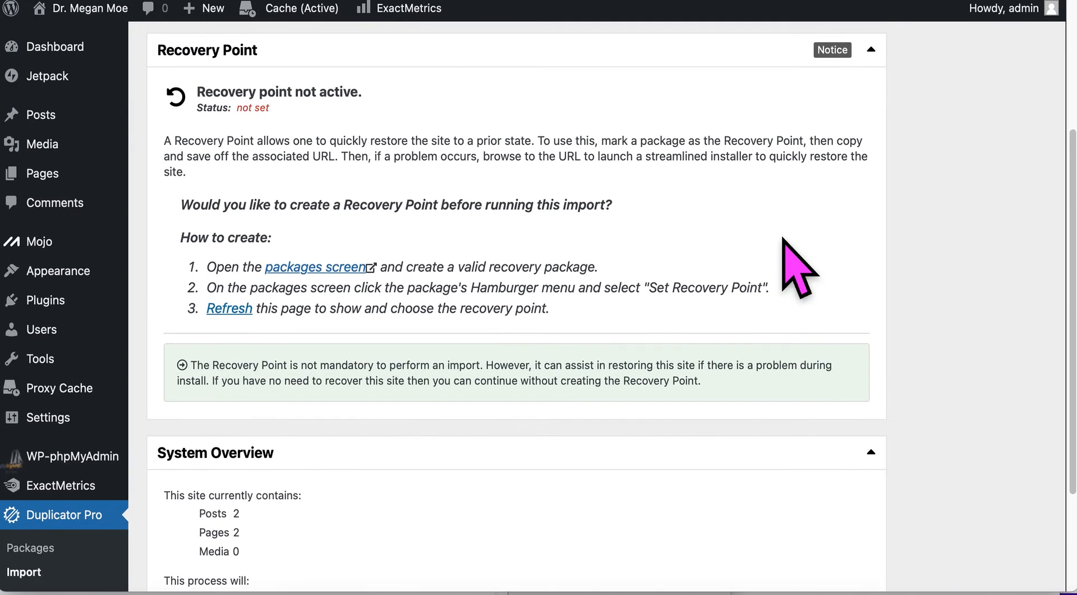
scroll(796, 260, down, 3)
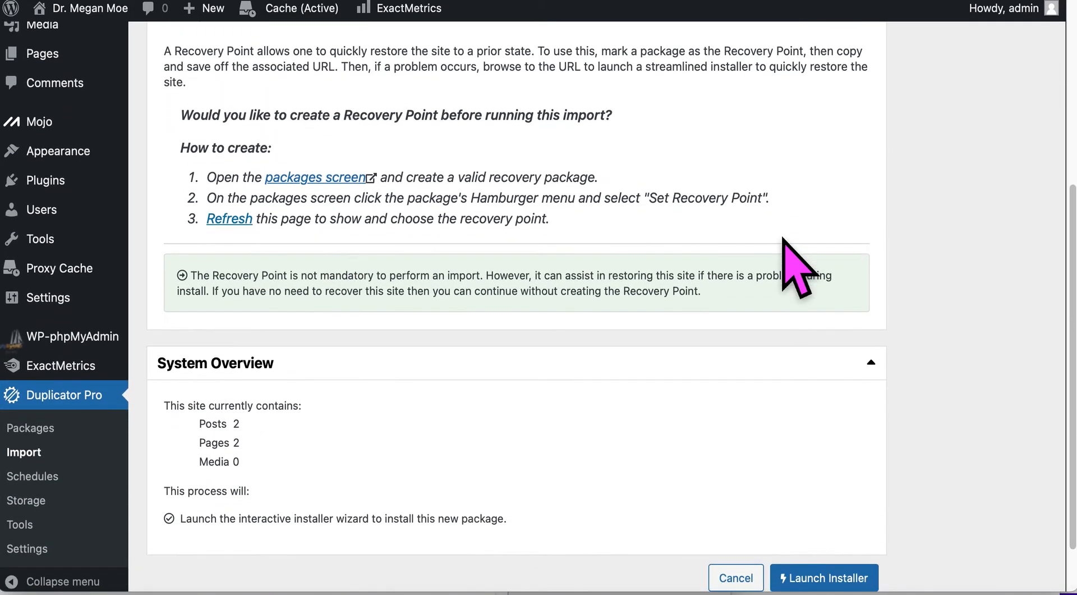
scroll(712, 149, down, 2)
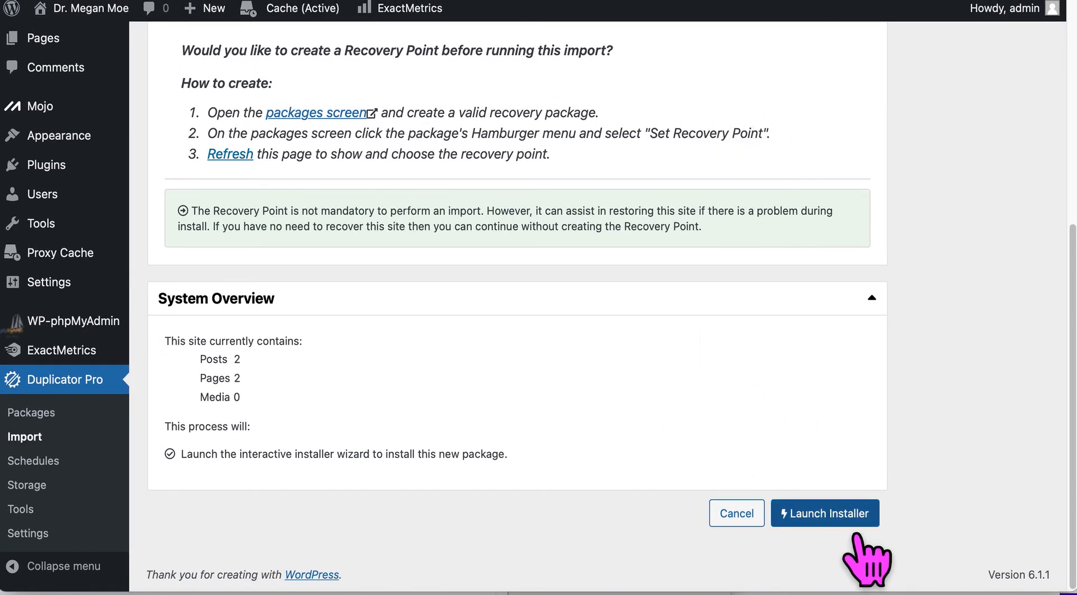
click(855, 527)
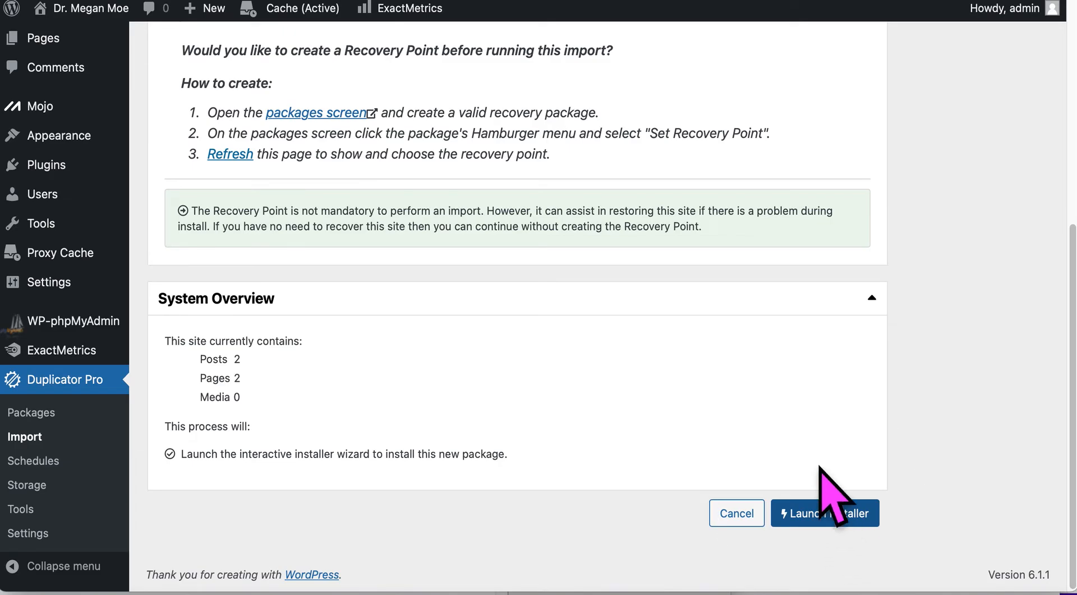
Step: Apply the existing site's database credentials in the installer's Database Connection panel, leaving Empty Database as the action
scroll(837, 271, down, 9)
scroll(837, 271, up, 5)
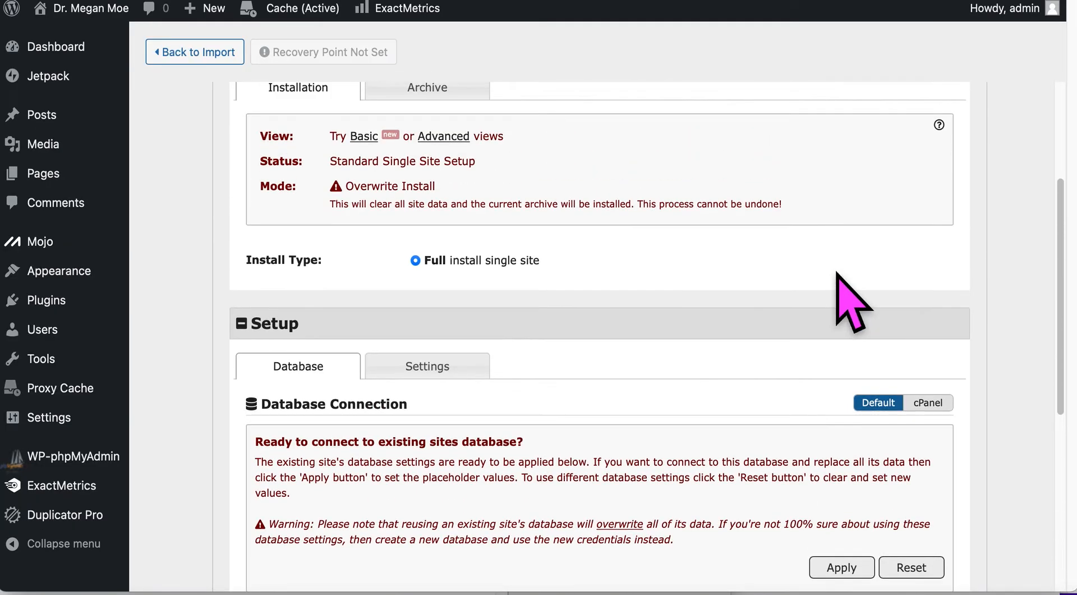
scroll(837, 271, down, 4)
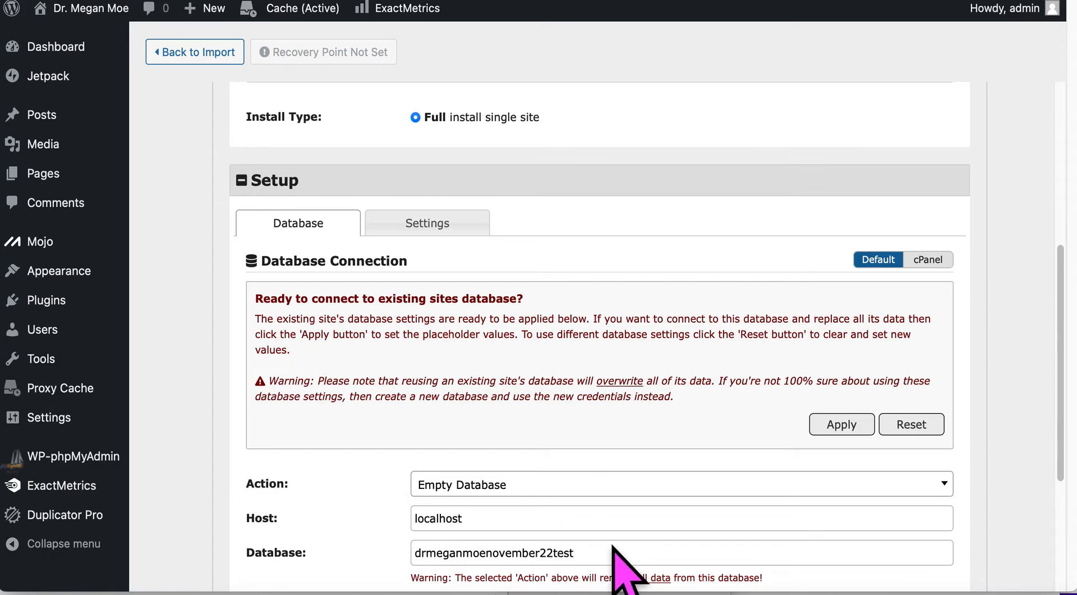
scroll(613, 546, down, 1)
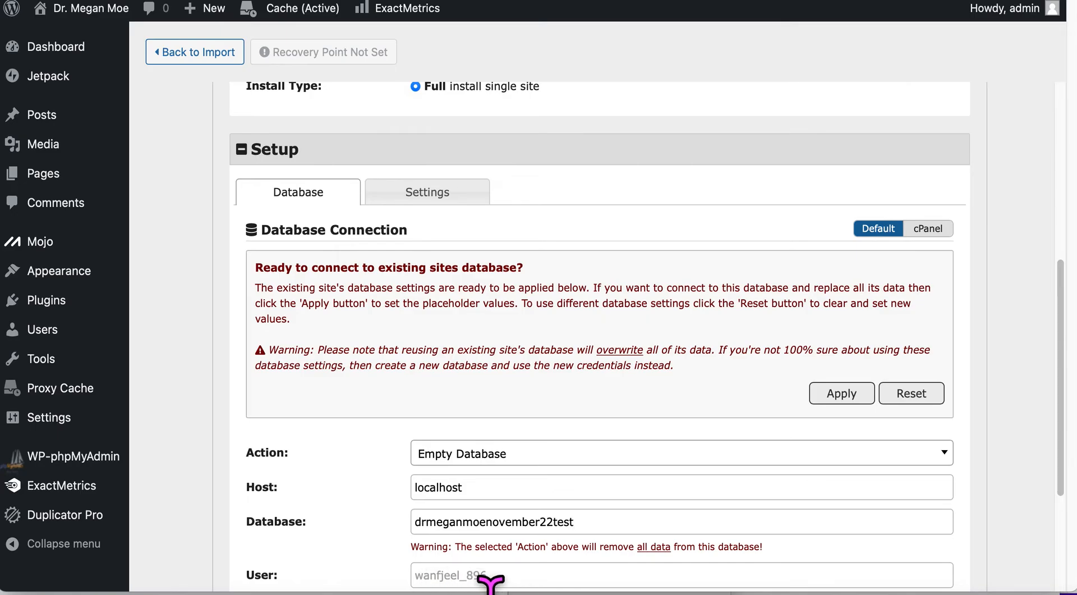
scroll(613, 415, down, 4)
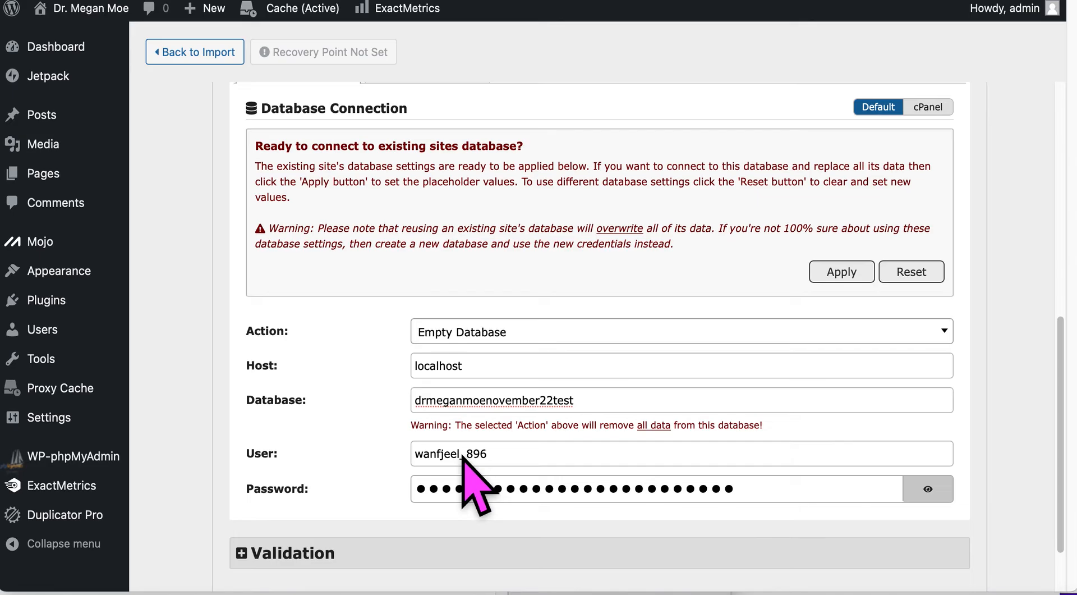
scroll(471, 457, down, 1)
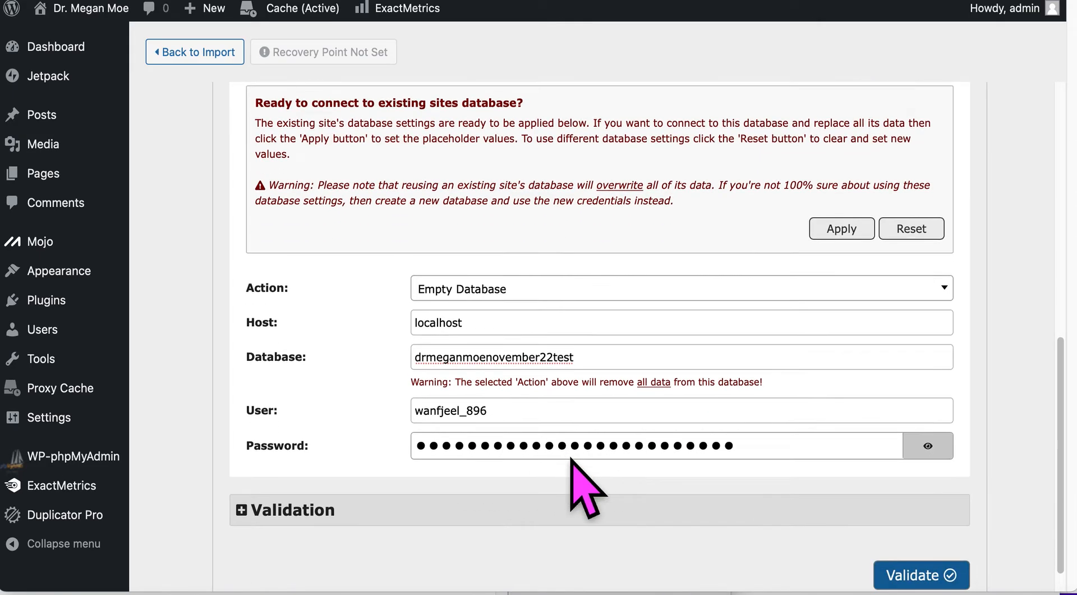
scroll(578, 472, down, 2)
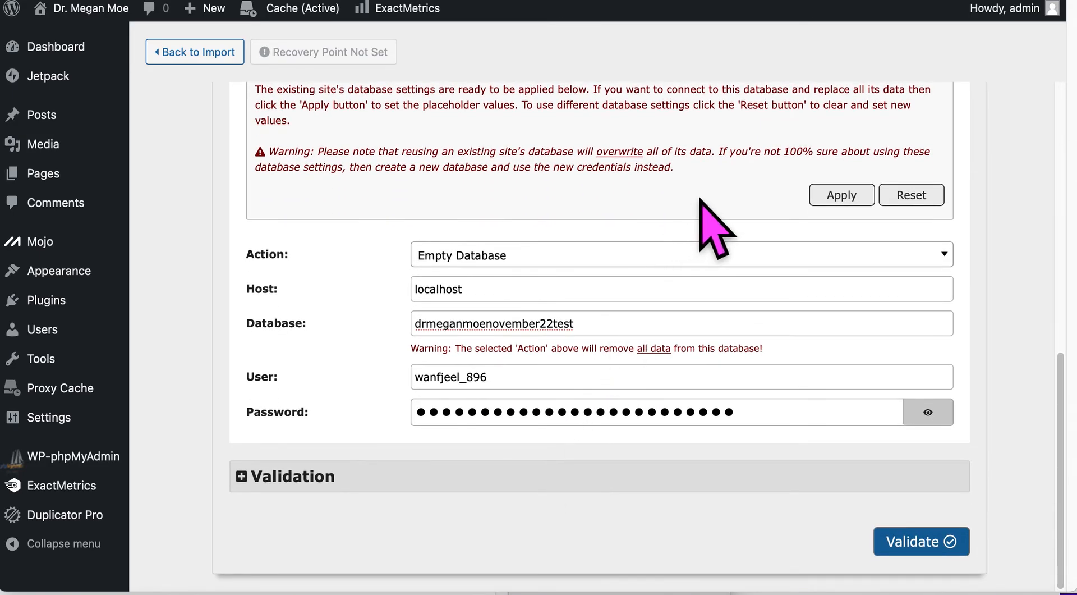
scroll(603, 182, up, 3)
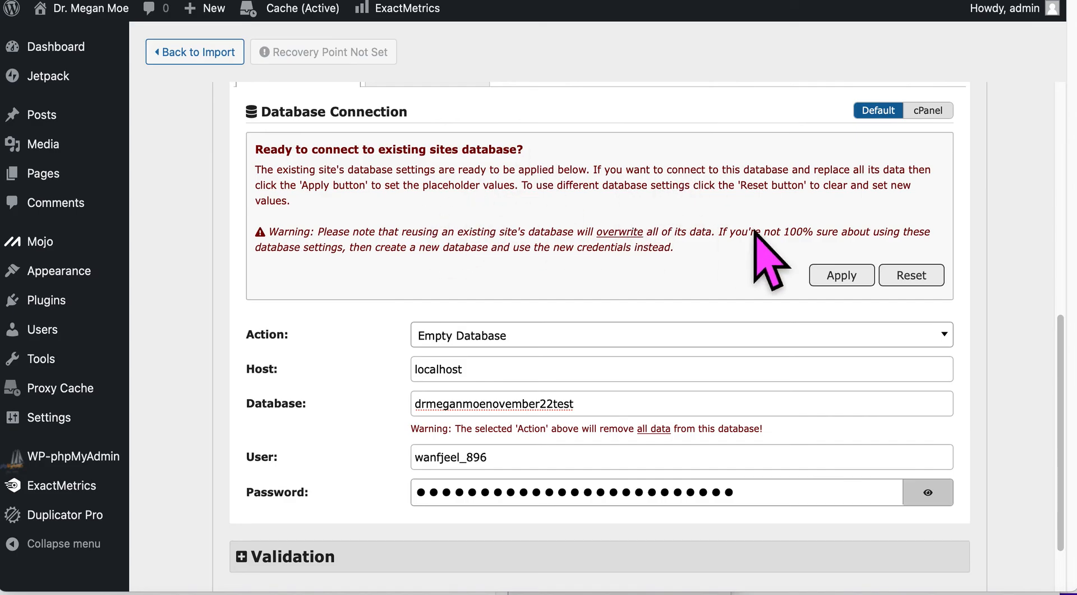
click(841, 278)
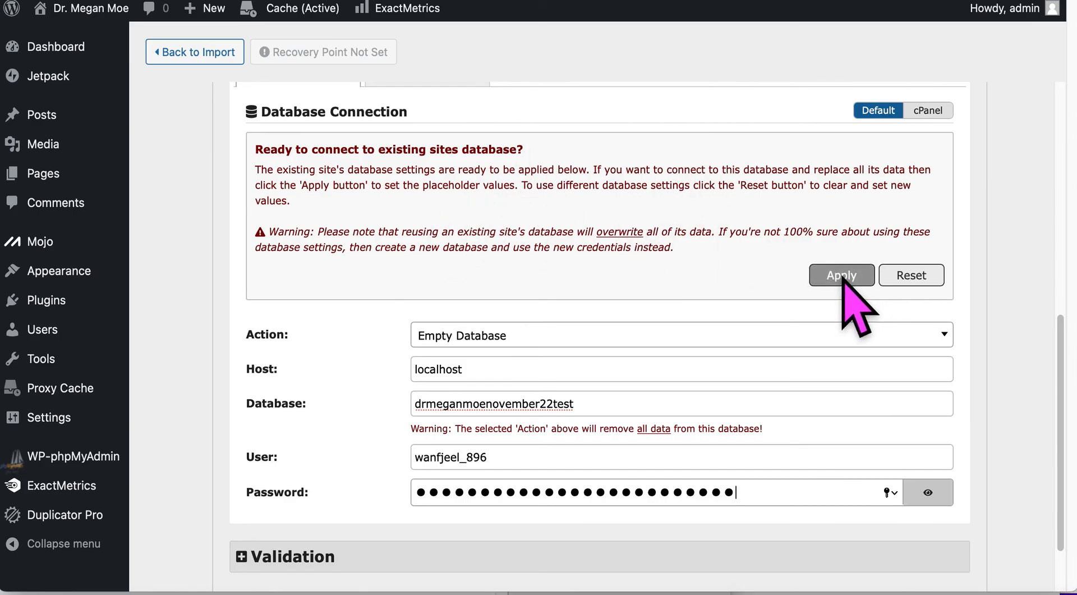
scroll(842, 301, down, 3)
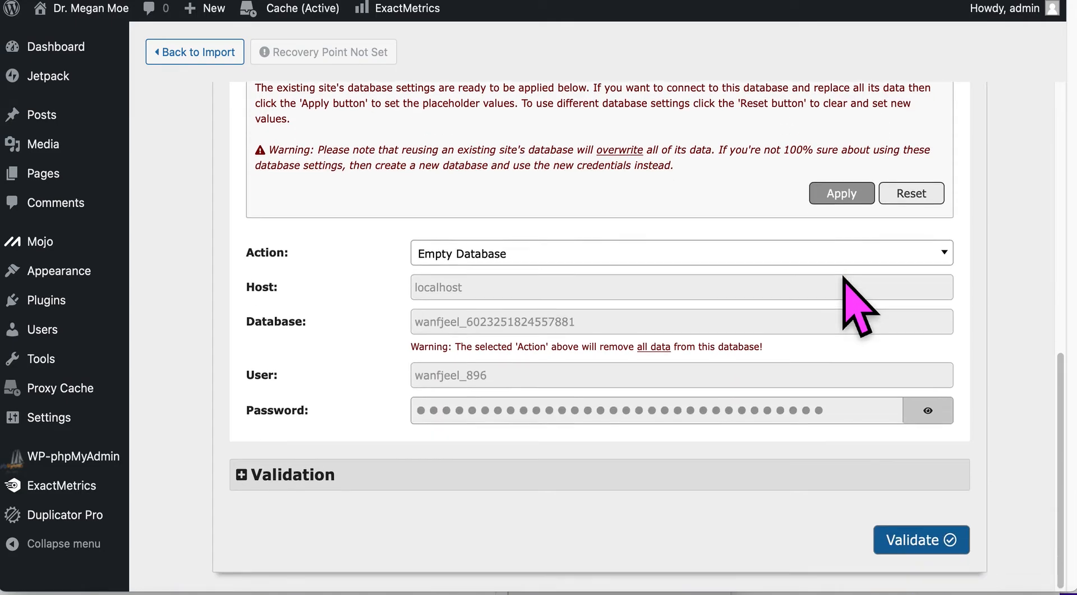
Step: Validate the database settings and save the database password to Keychain
click(919, 541)
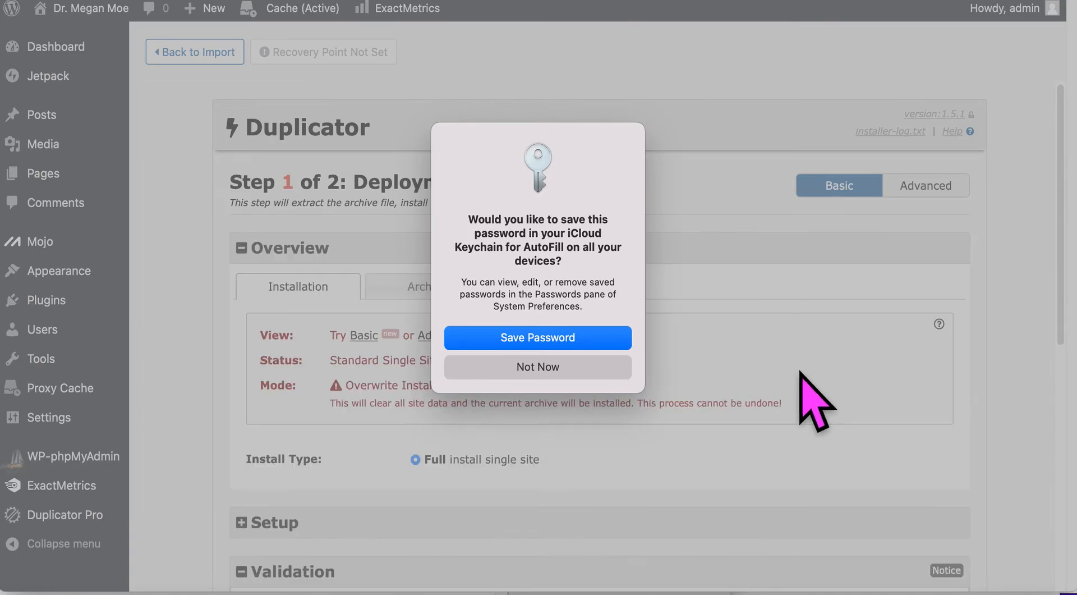
click(488, 336)
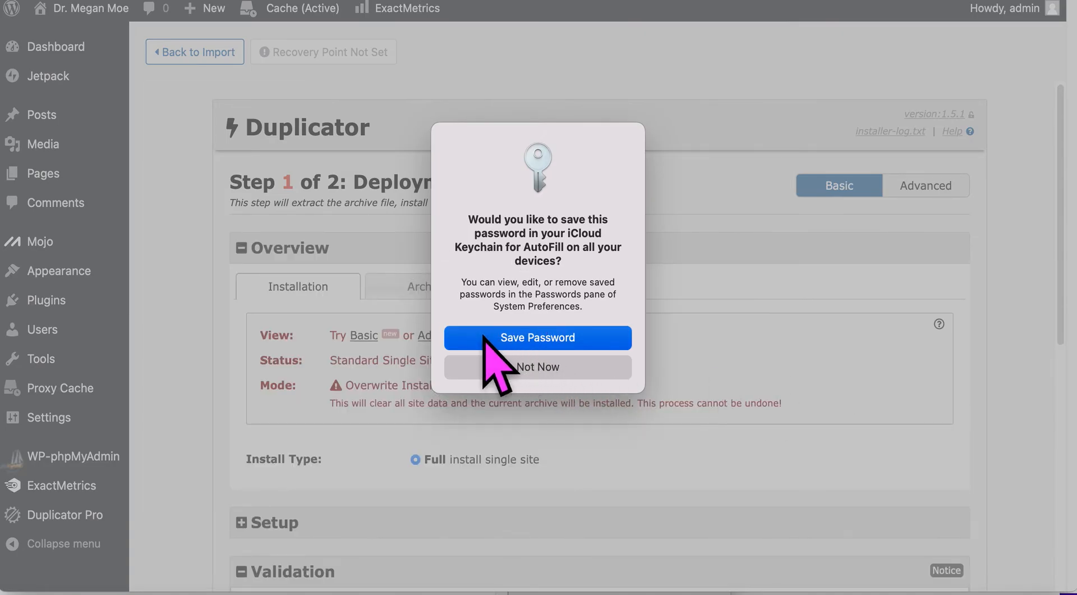
scroll(744, 382, down, 5)
scroll(738, 371, down, 5)
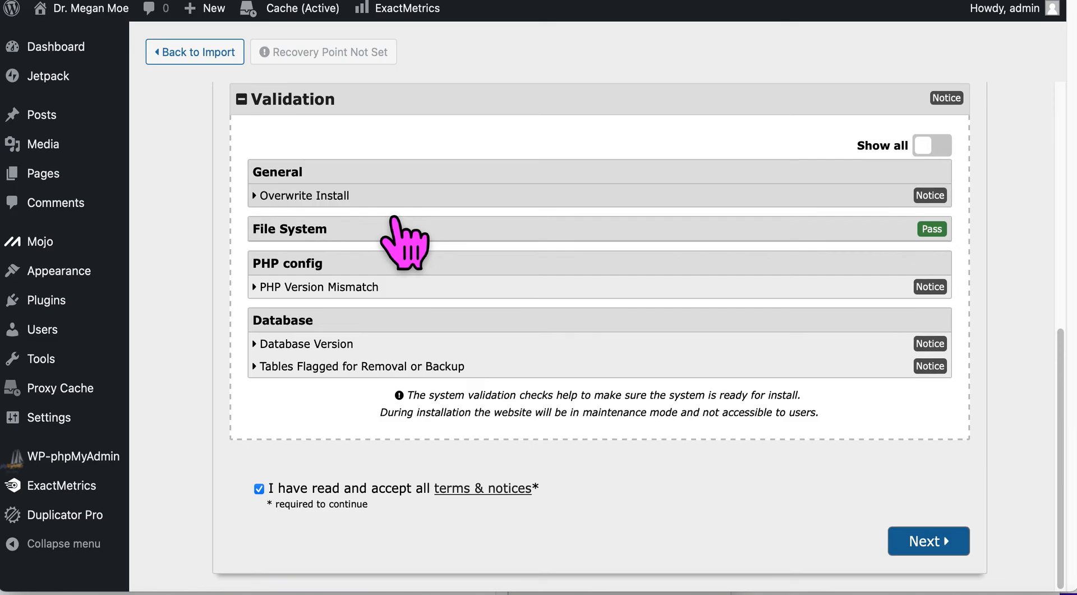
Step: Expand the Percona 5.7.23 versus MySQL 5.7.34 Database Version notice and accept the terms
click(335, 347)
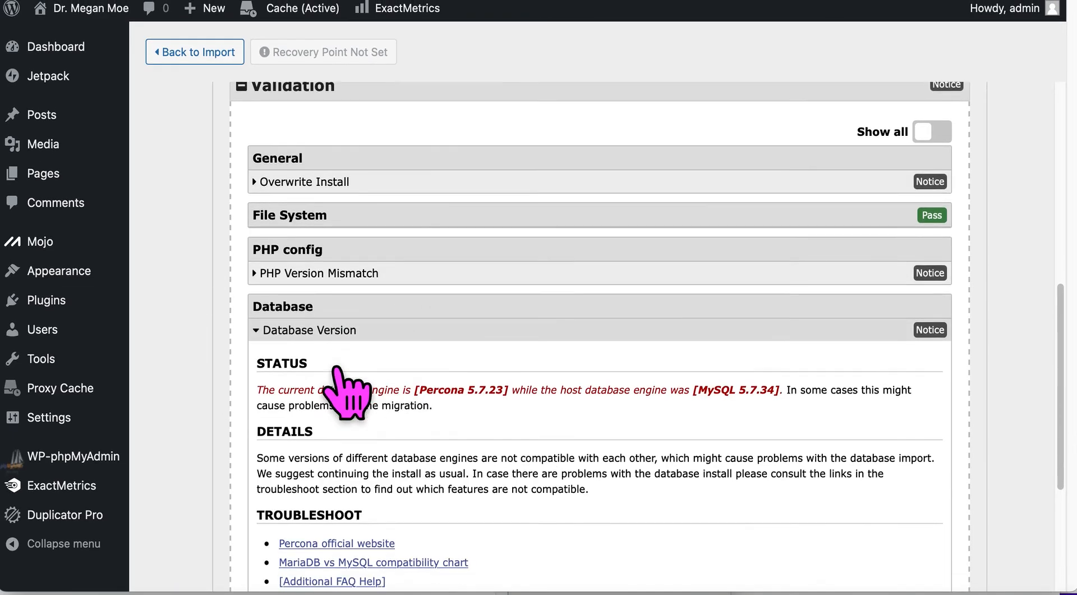
scroll(336, 367, down, 2)
scroll(525, 348, down, 5)
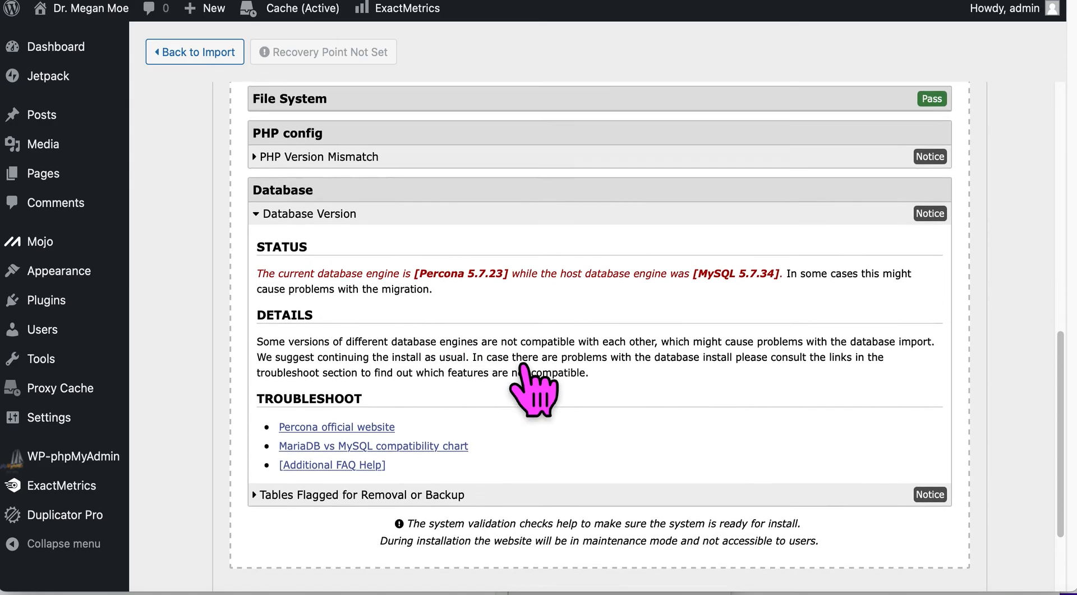
scroll(522, 337, up, 3)
scroll(522, 370, down, 3)
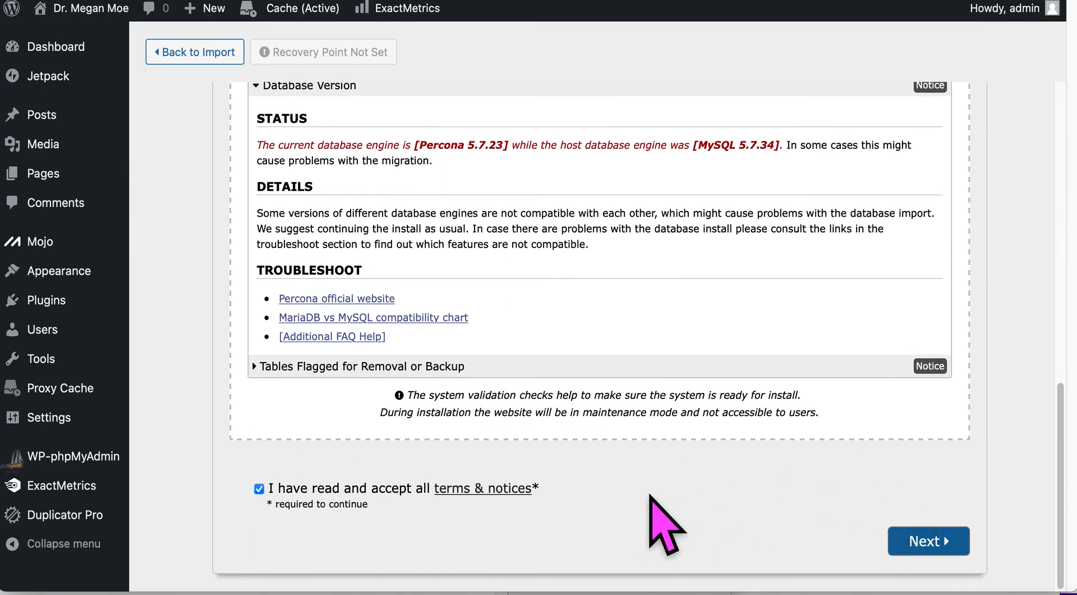
click(943, 540)
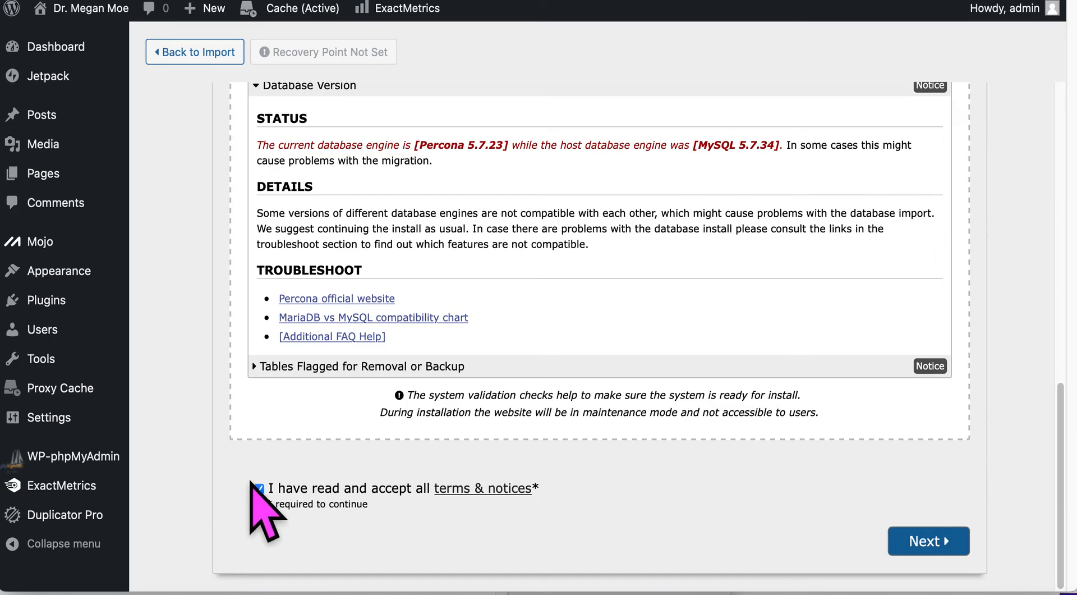
Step: Confirm and run the install of all 24,420 files and the database, then go to Admin Login
click(929, 539)
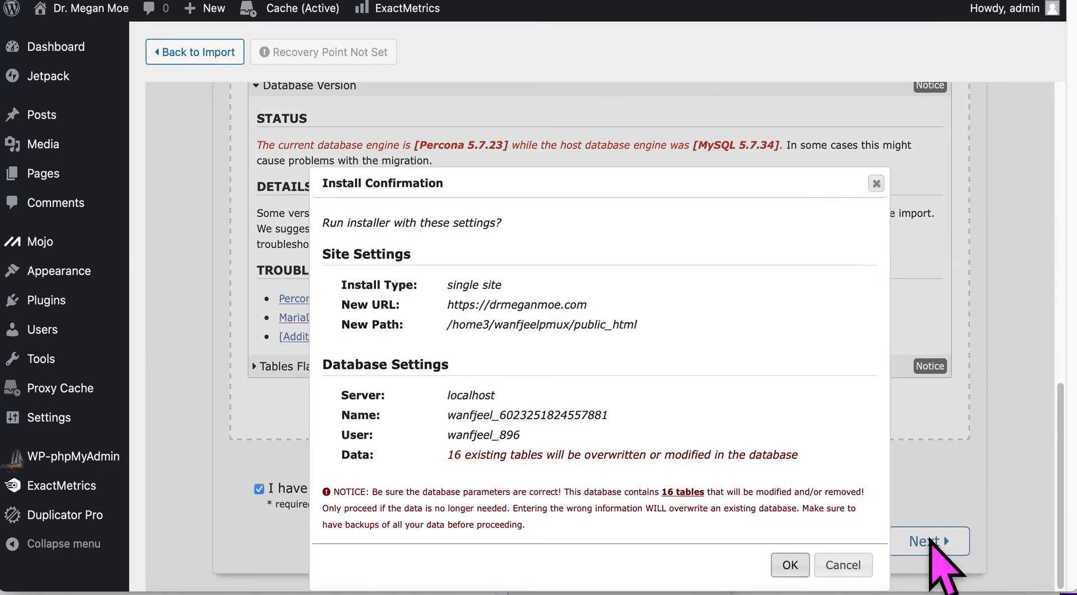
click(808, 569)
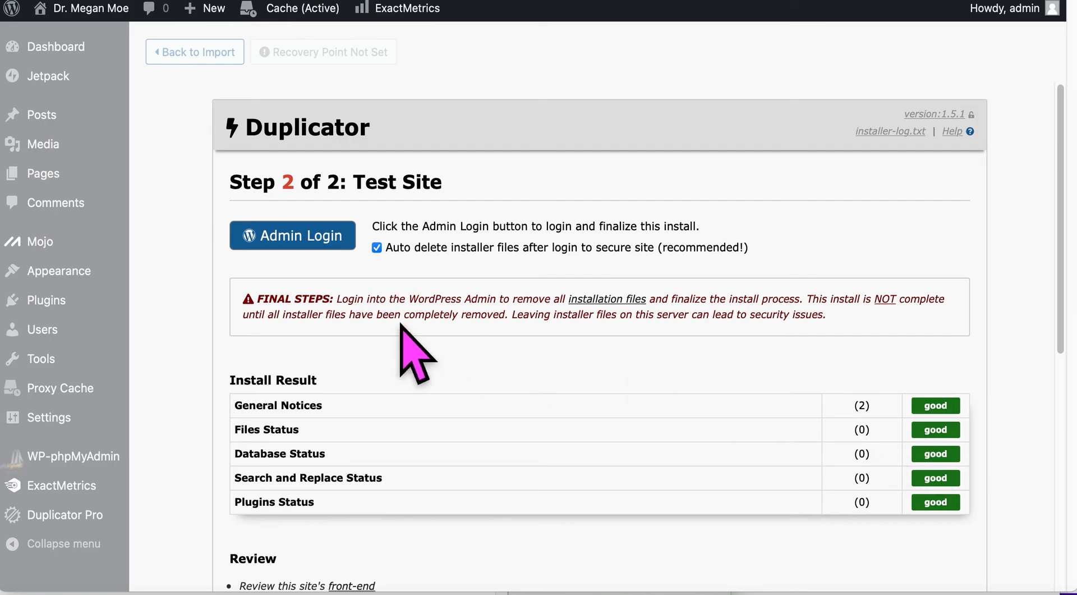
click(290, 236)
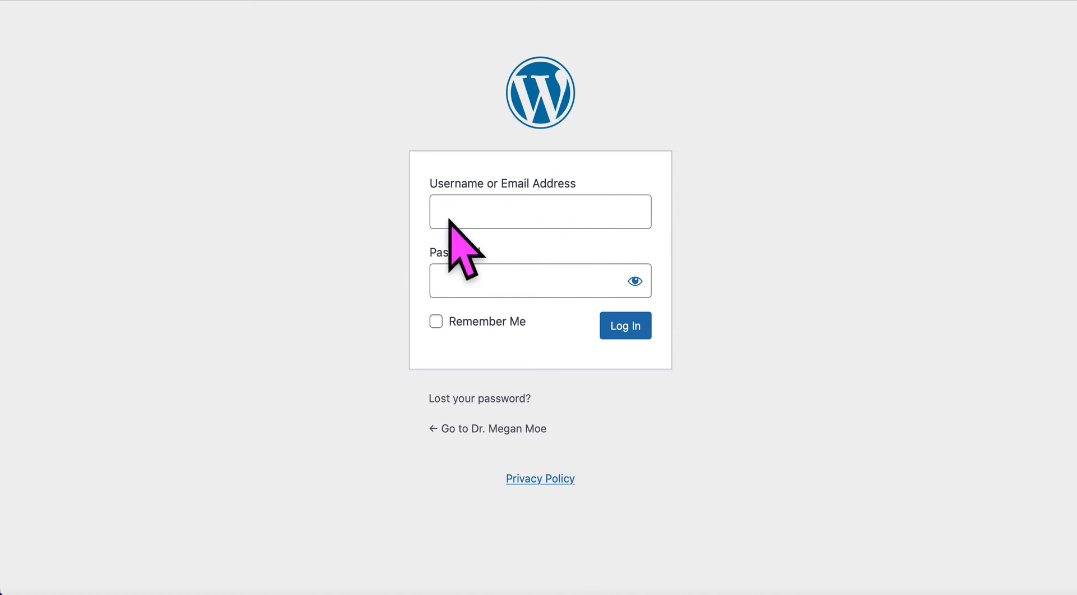
Step: Log in with the admin username and password, Remember Me on, and save the password to Keychain
click(478, 218)
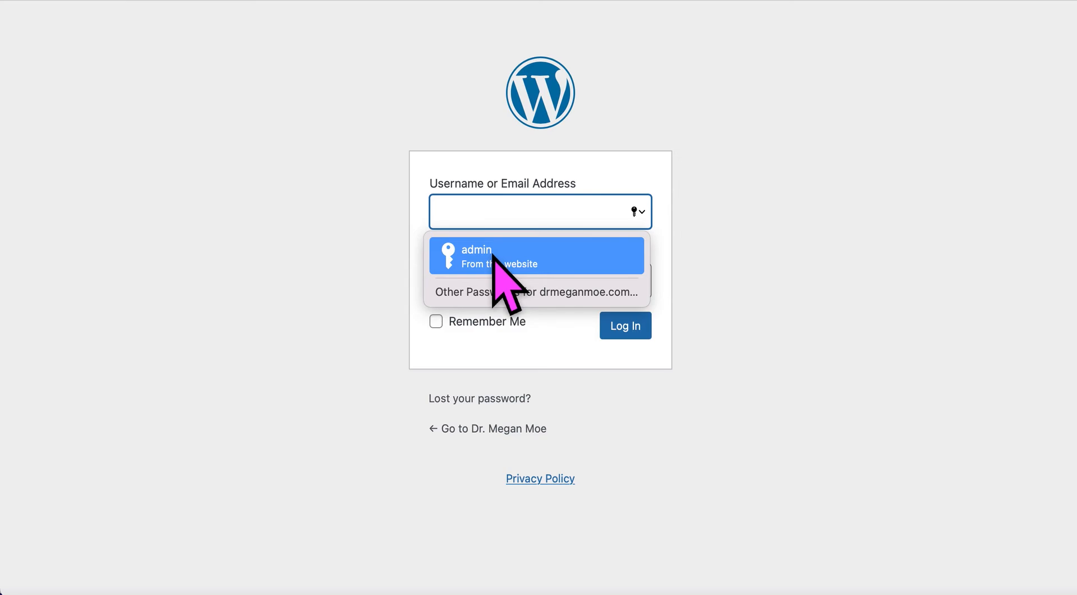
click(475, 292)
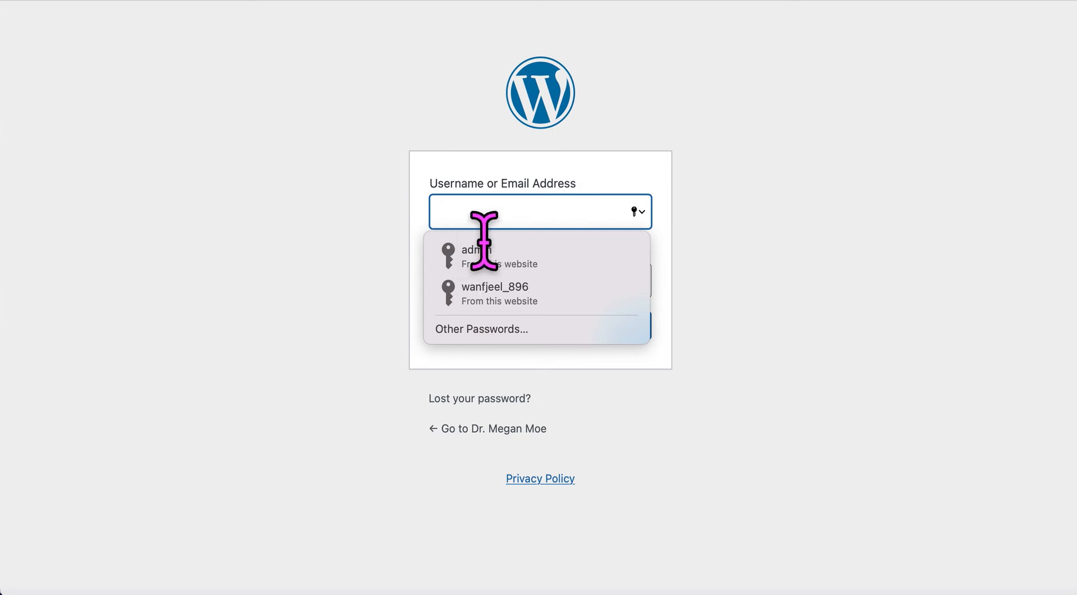
text(meganmoe)
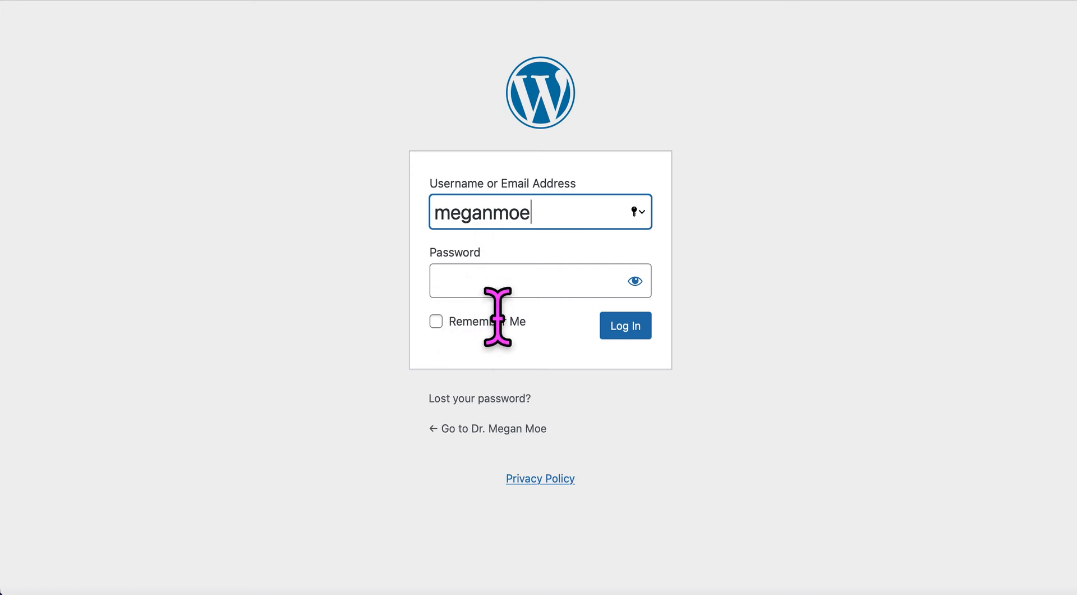
key(Tab)
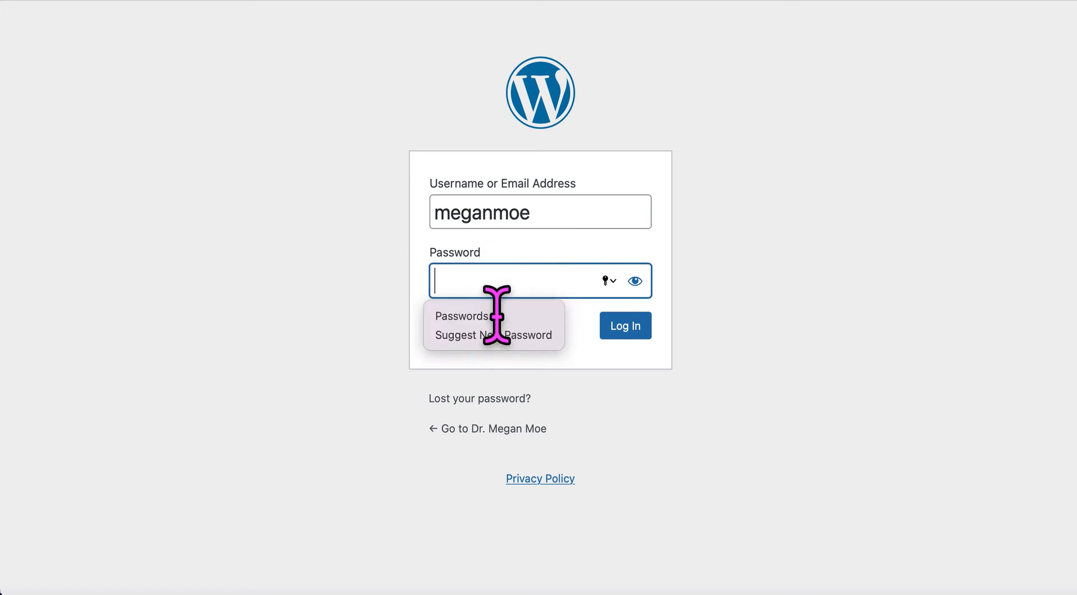
text(••)
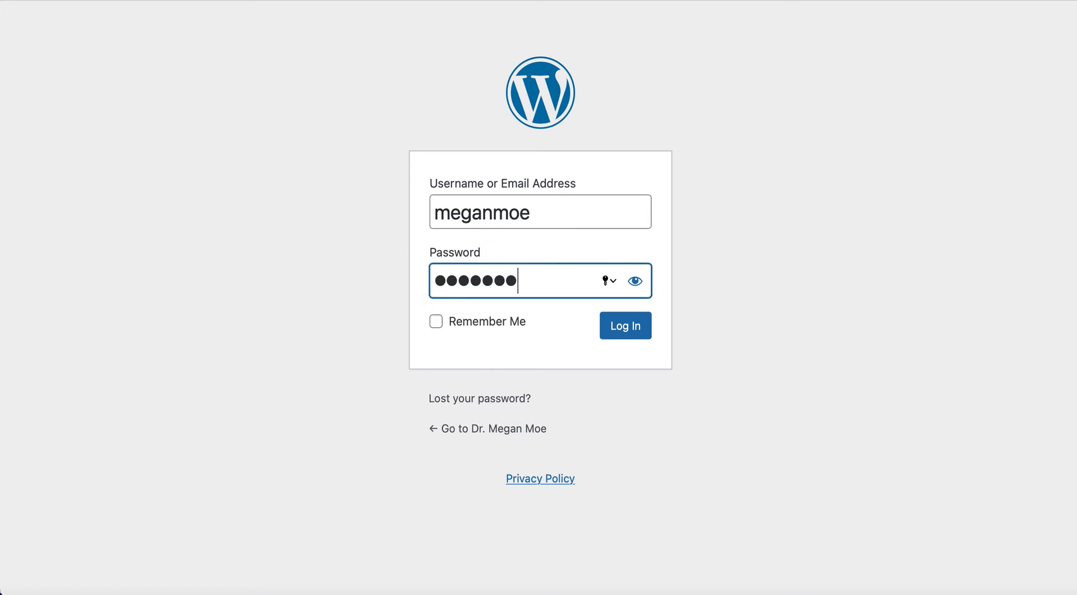
click(474, 330)
click(645, 335)
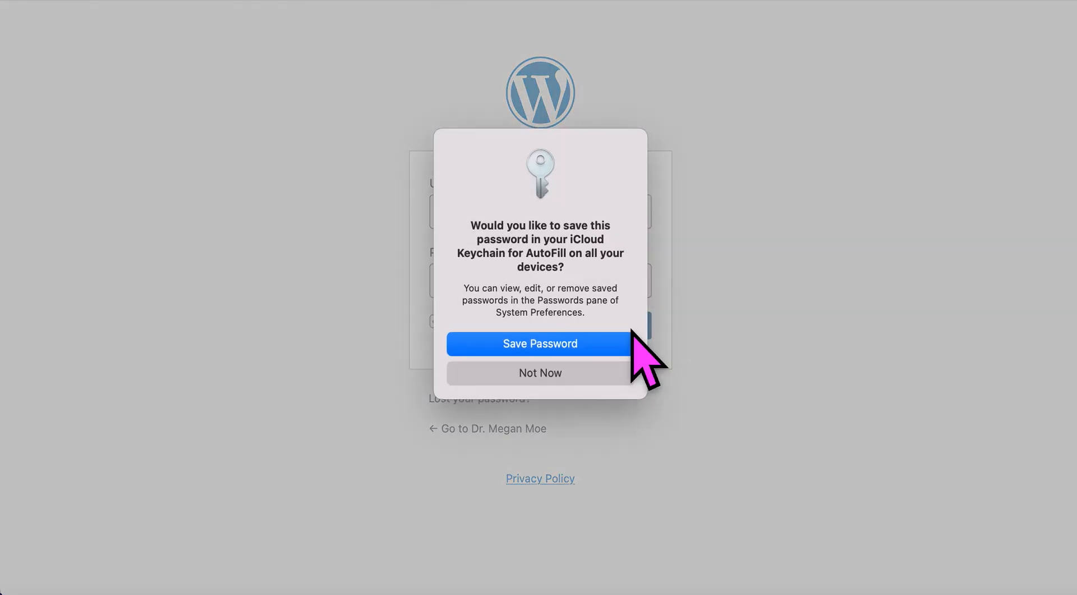
click(511, 341)
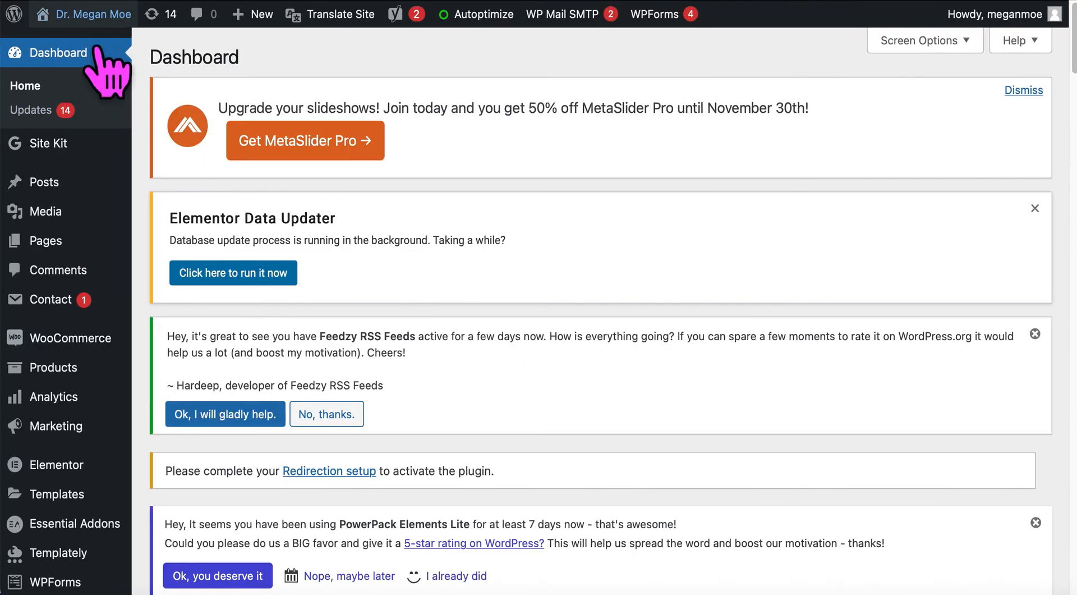
Step: Visit the restored site's public homepage, headed Transformational teaching, through the admin bar's site name
click(95, 17)
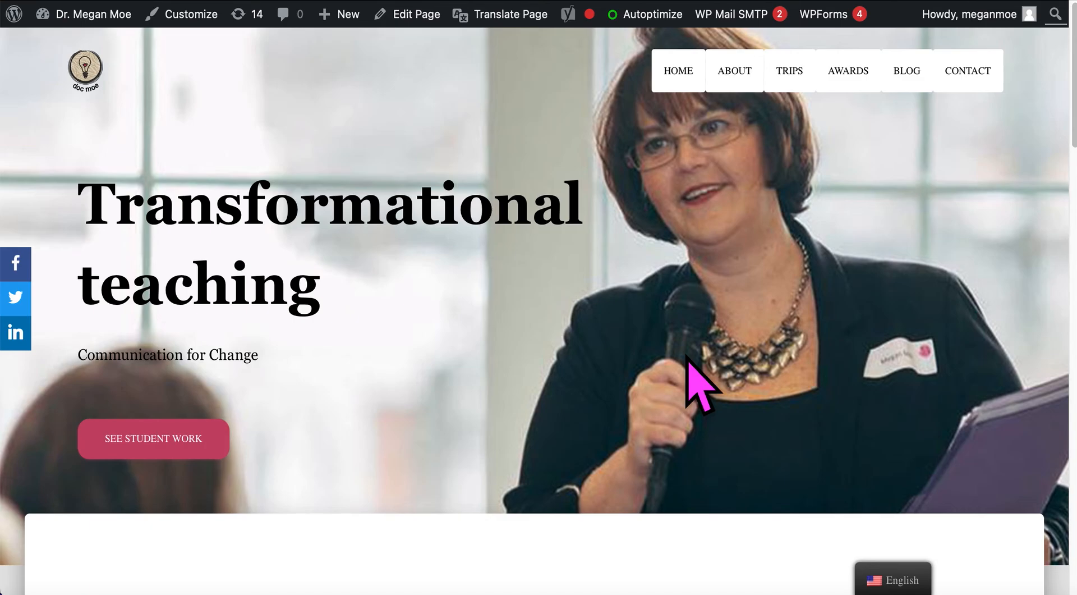
scroll(601, 205, down, 10)
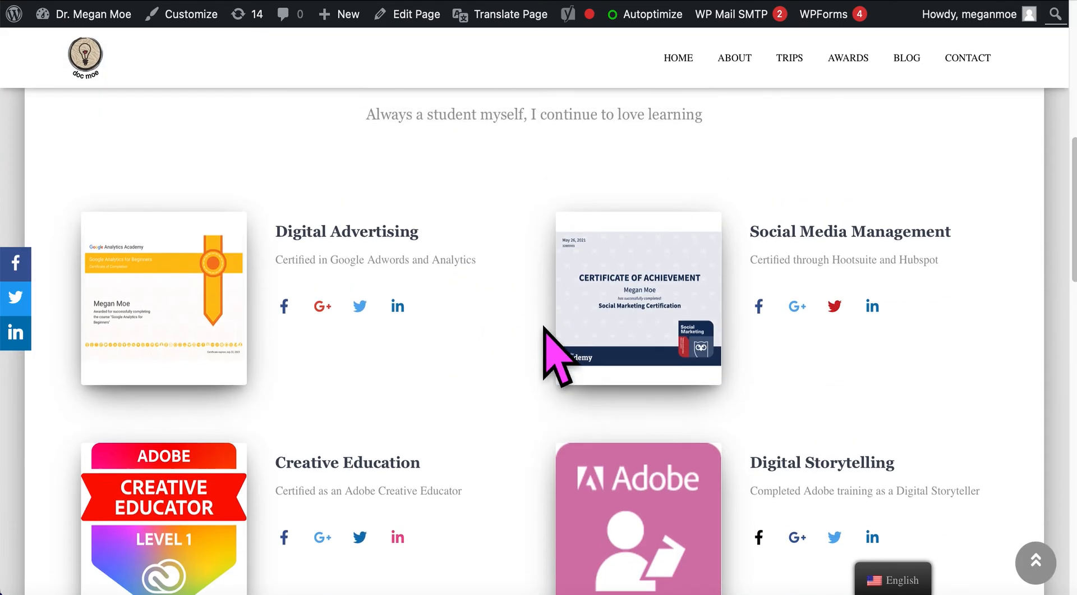
scroll(558, 356, up, 10)
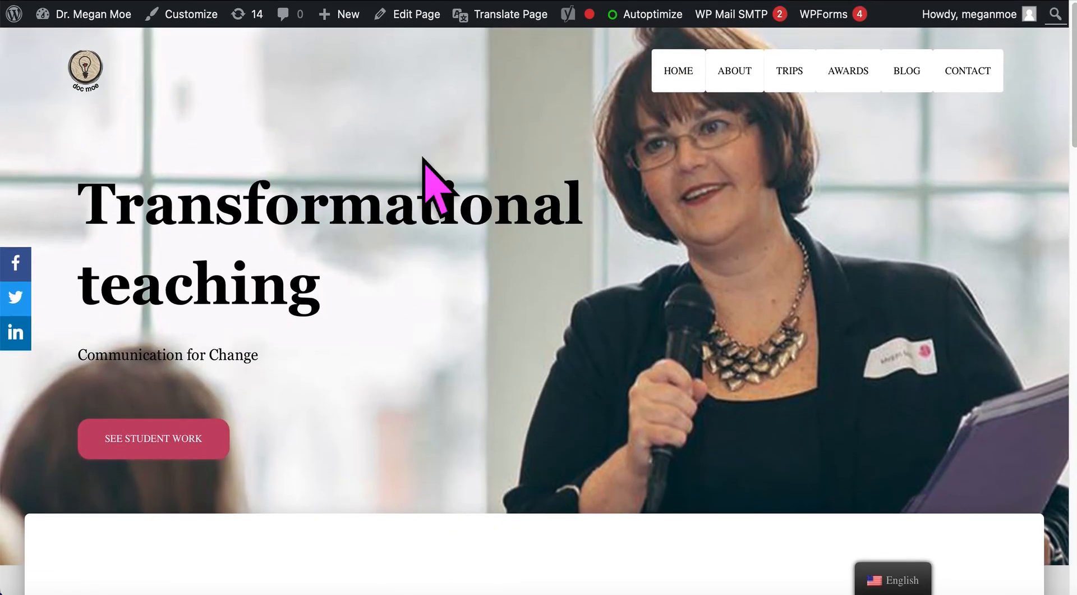
scroll(284, 296, down, 1)
scroll(284, 297, up, 1)
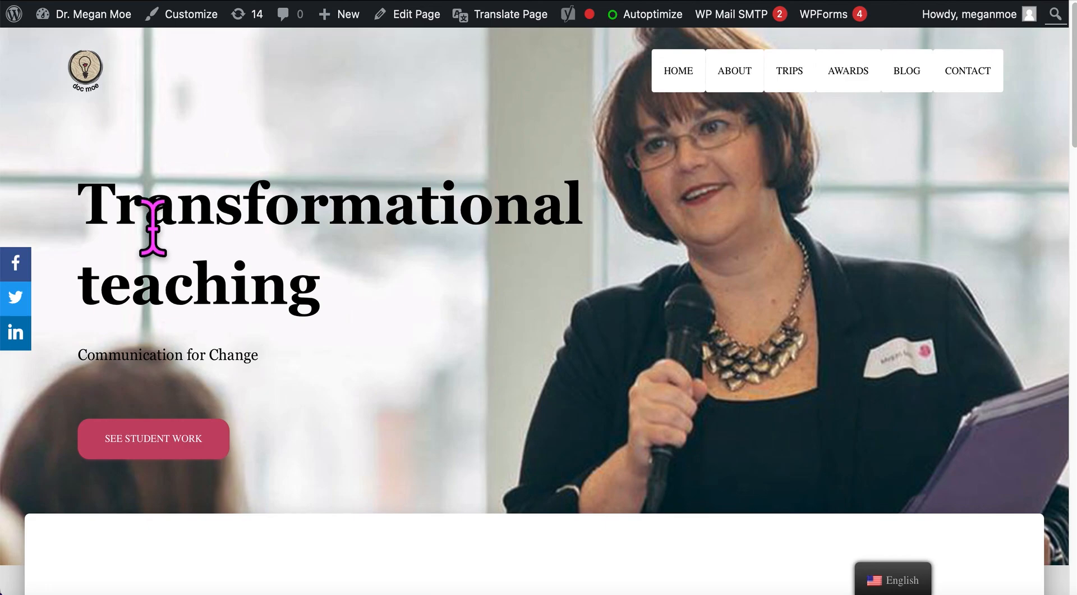
mouse_move(568, 14)
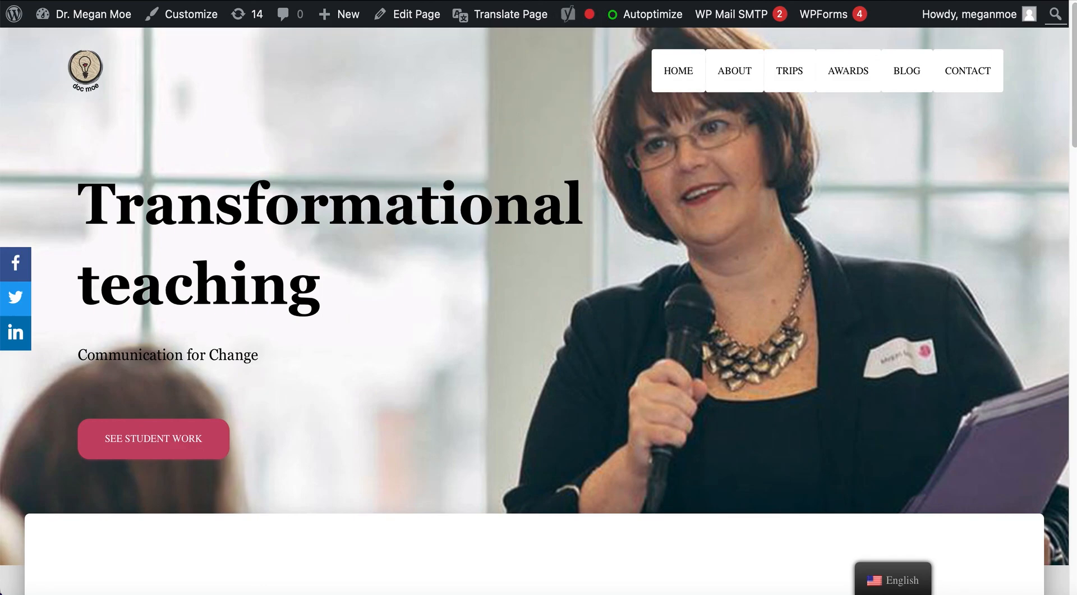